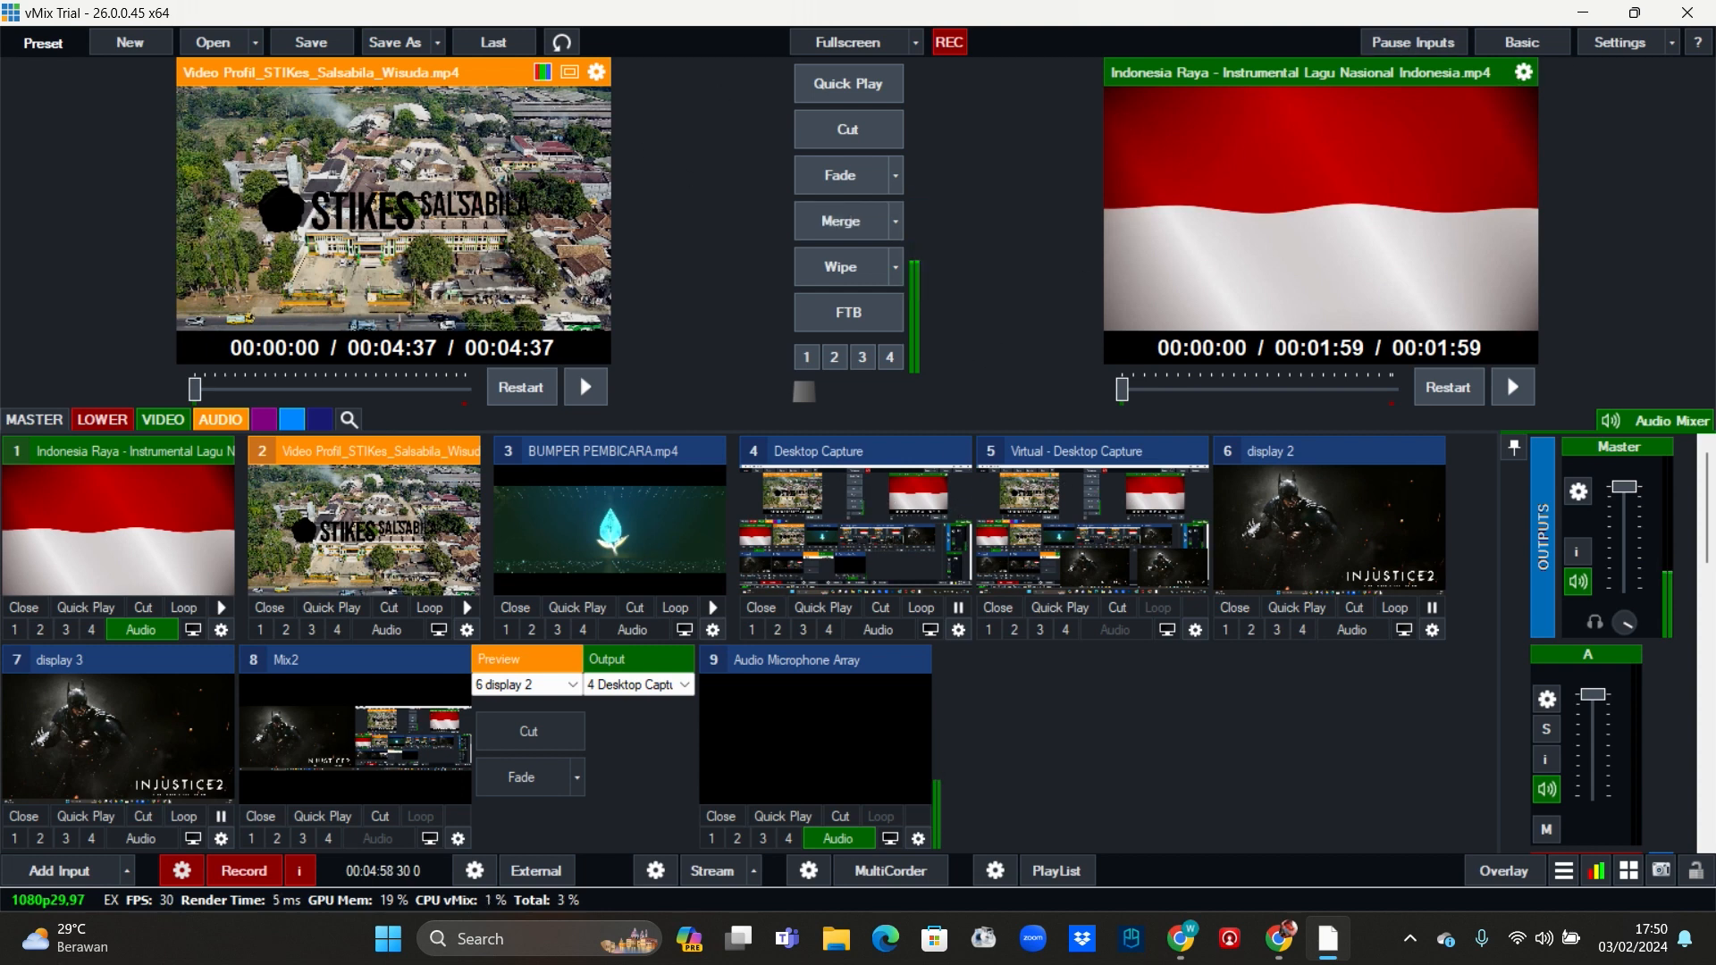
Step: Open the Windows Display settings to examine the three-monitor arrangement, and return to vMix
left_click(485, 940)
type("dispa")
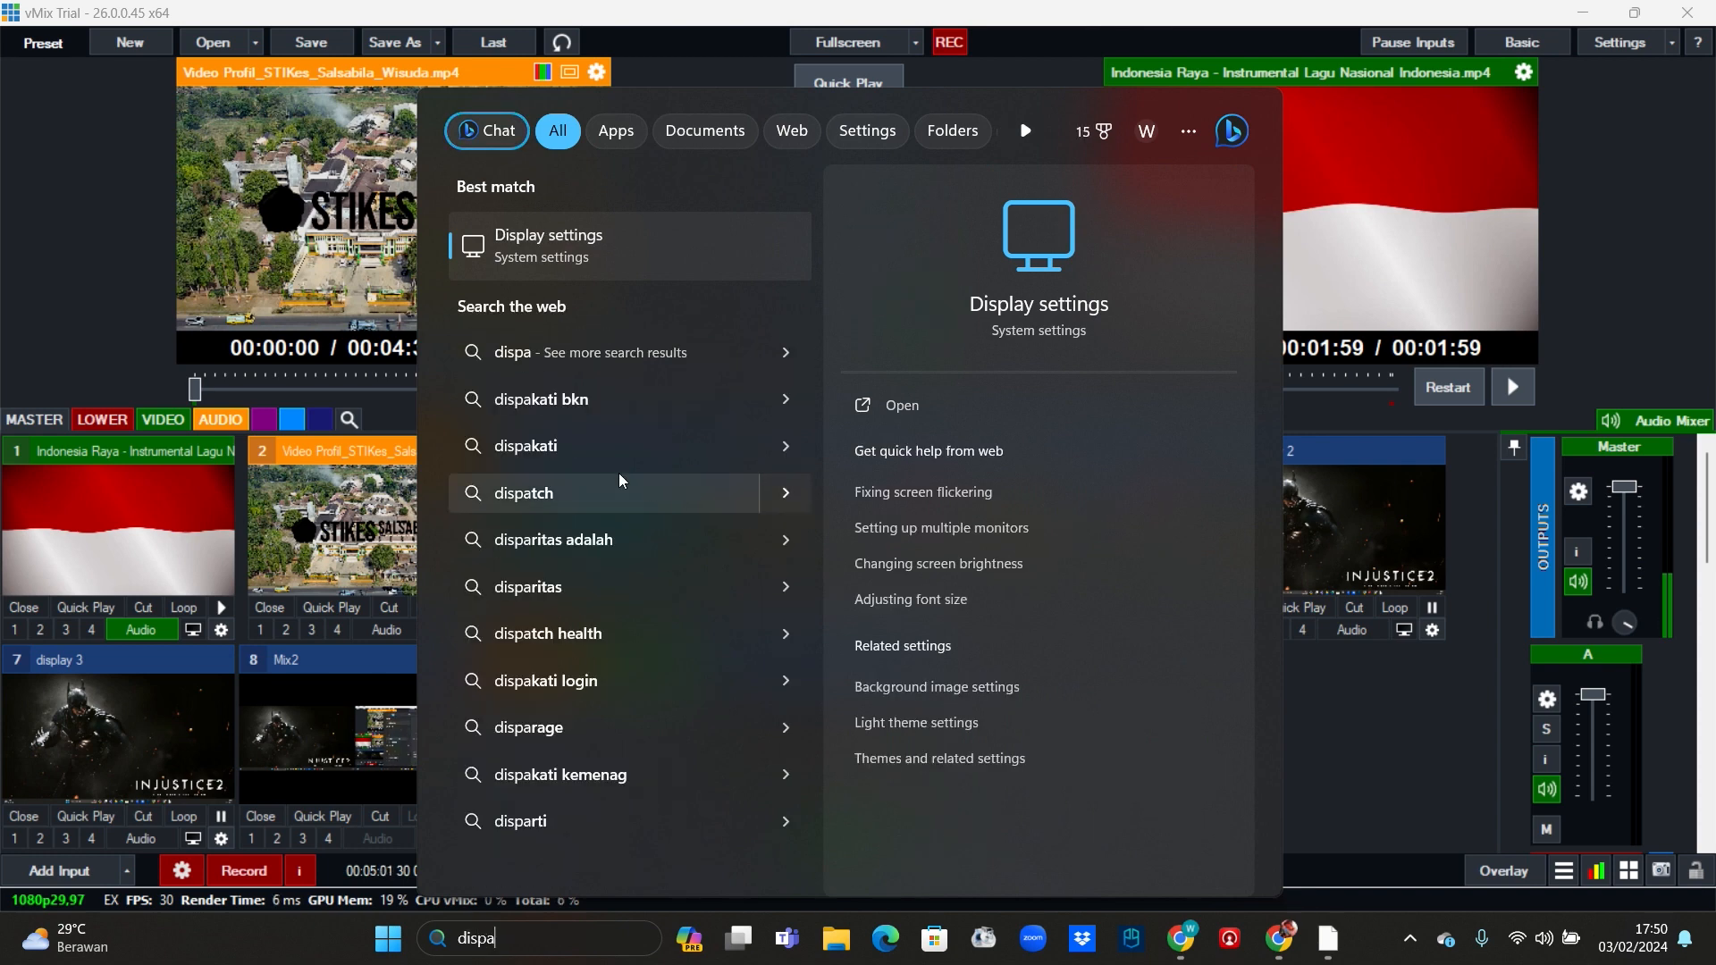
left_click(517, 241)
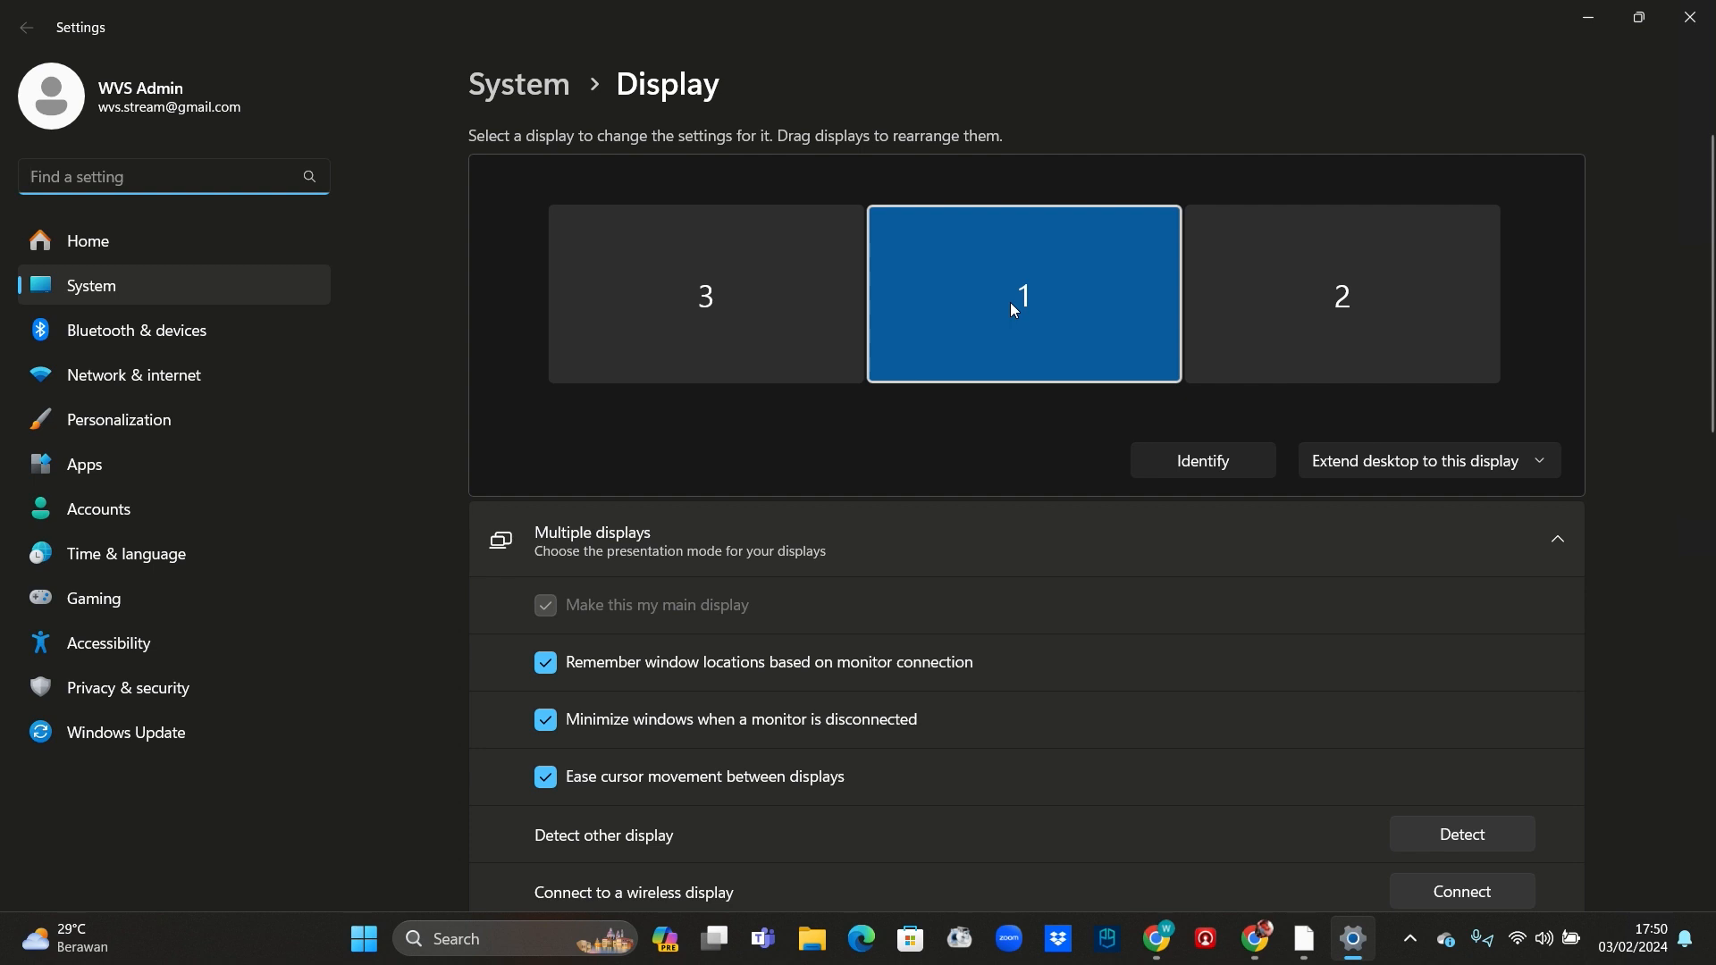
key("alt+Tab")
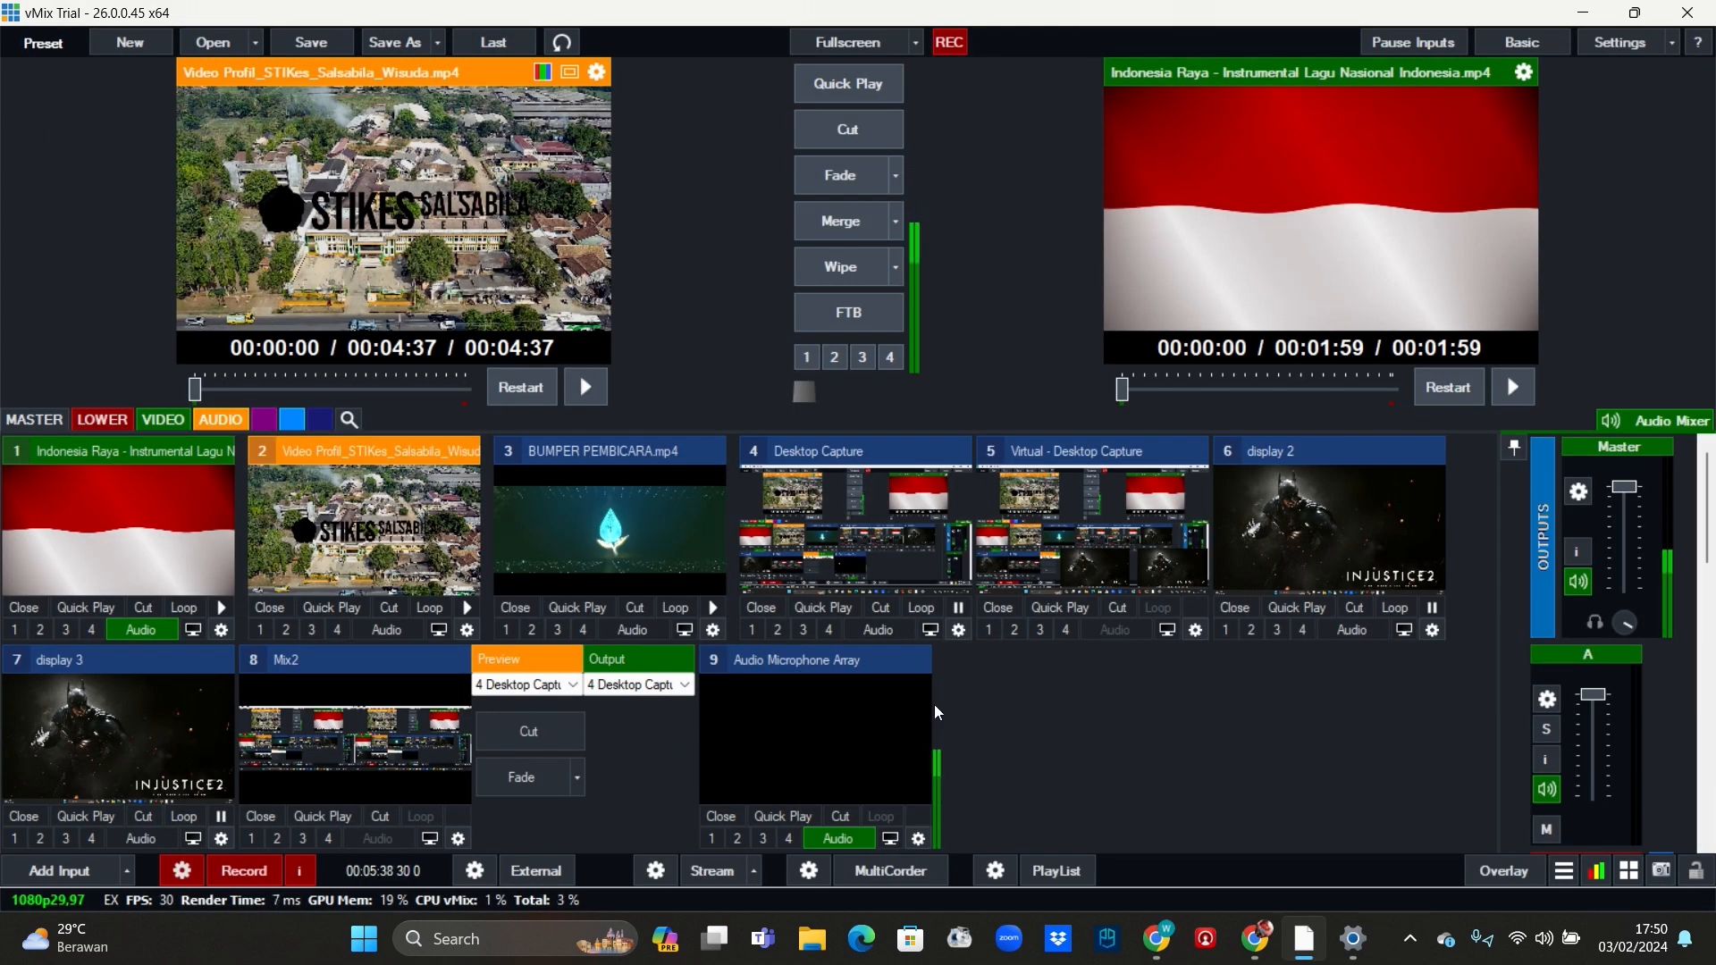
key("alt+Tab")
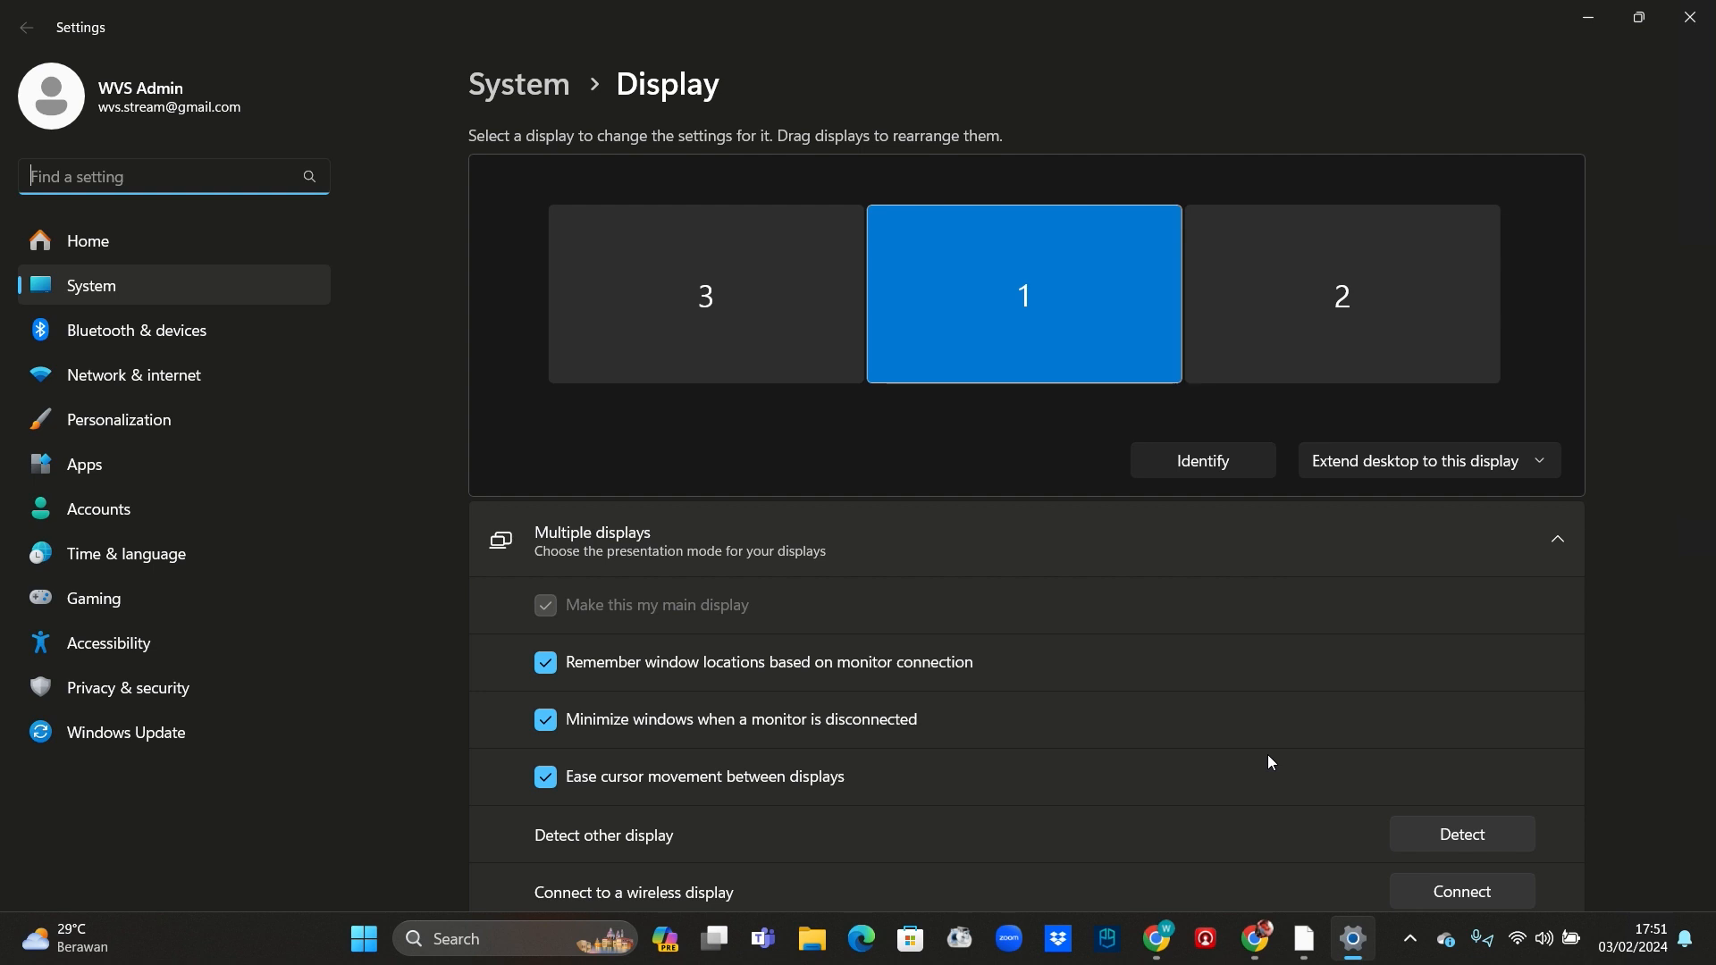
left_click(1304, 938)
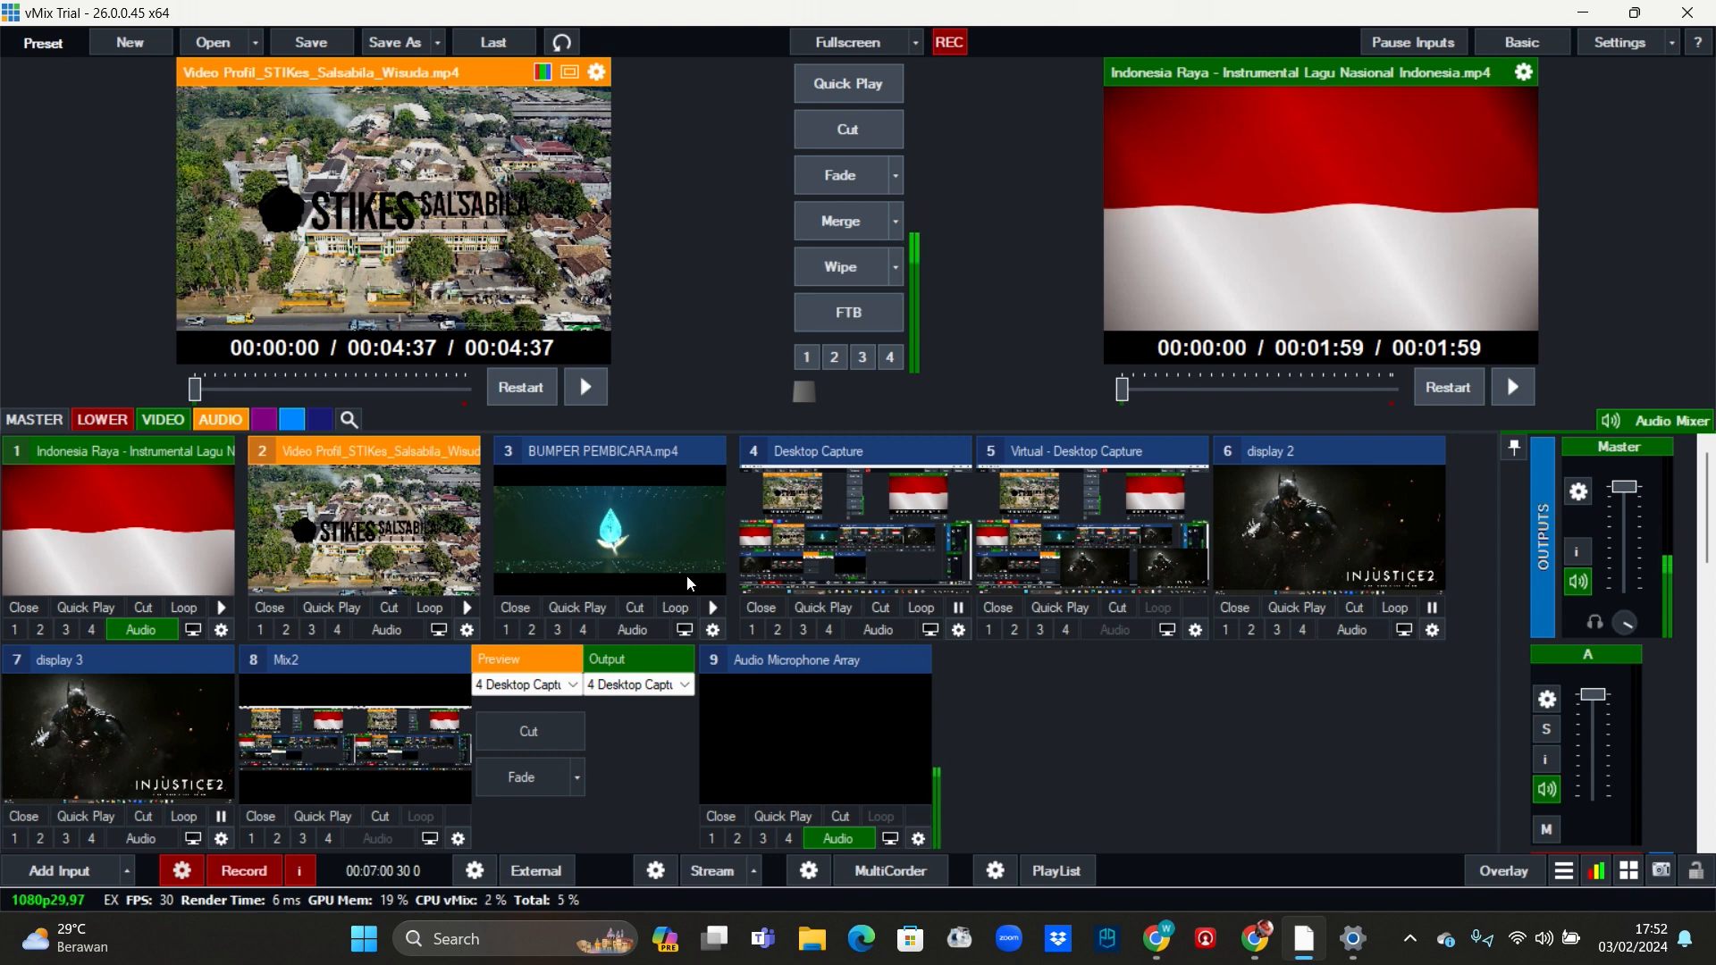
Step: Set Mix2's preview source to 5 Virtual - Desktop Capture and fade it to the mix output
left_click(534, 685)
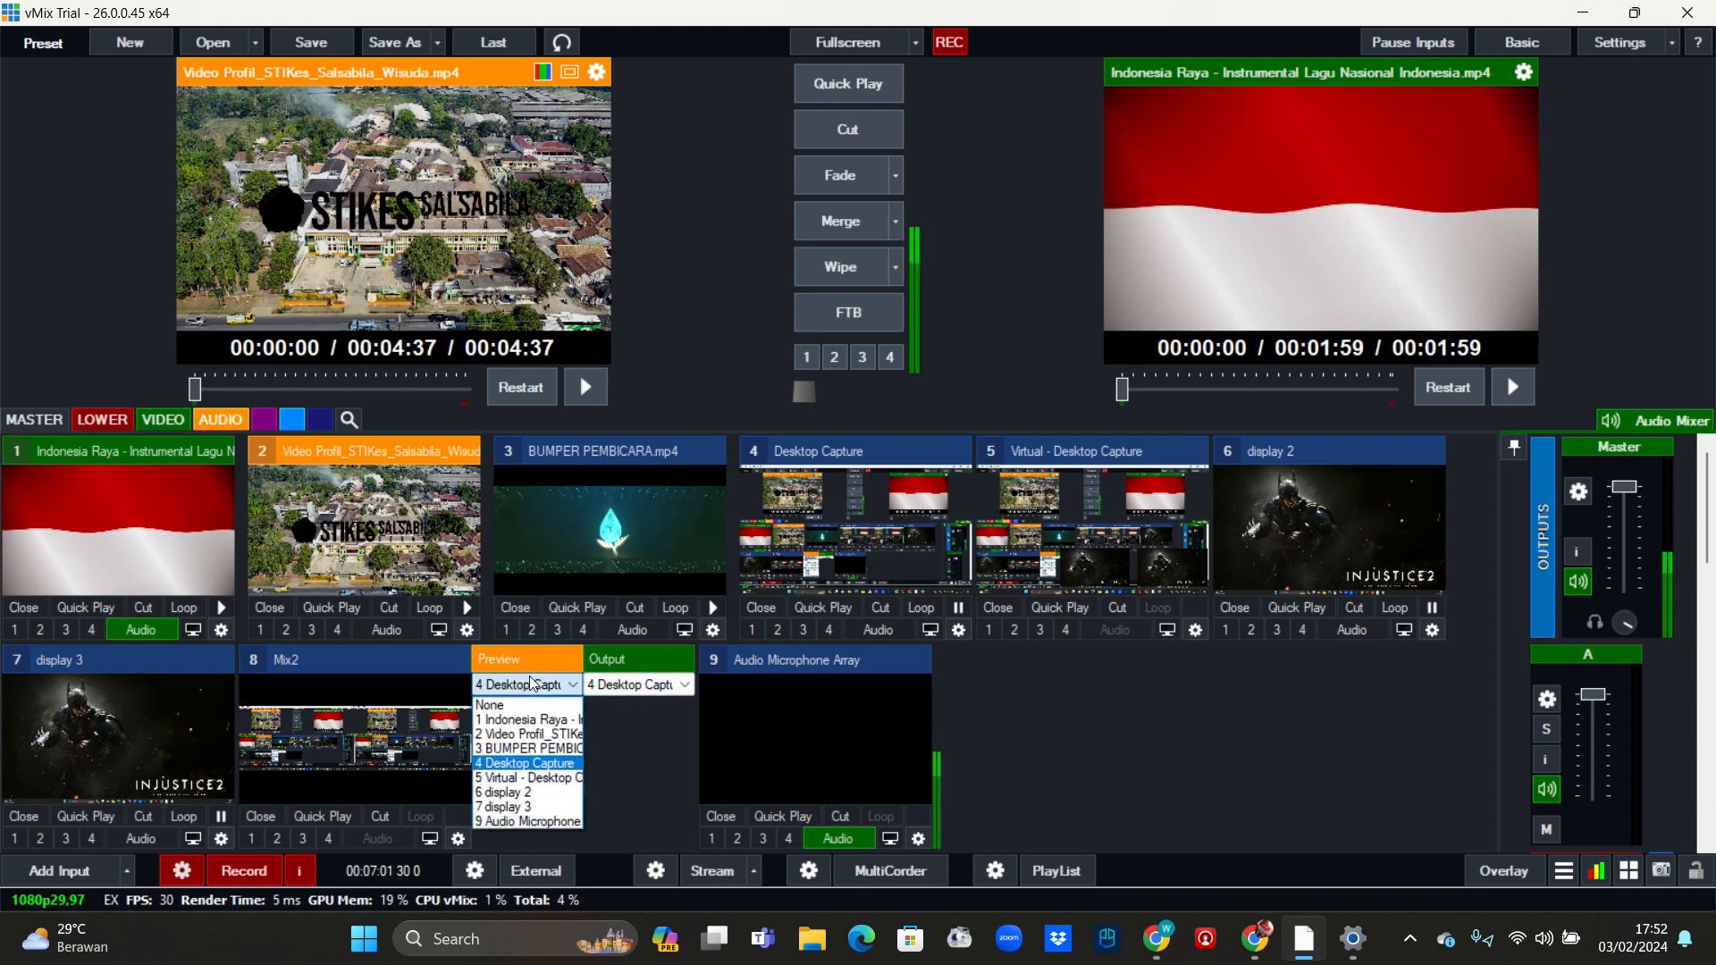
left_click(516, 779)
left_click(541, 778)
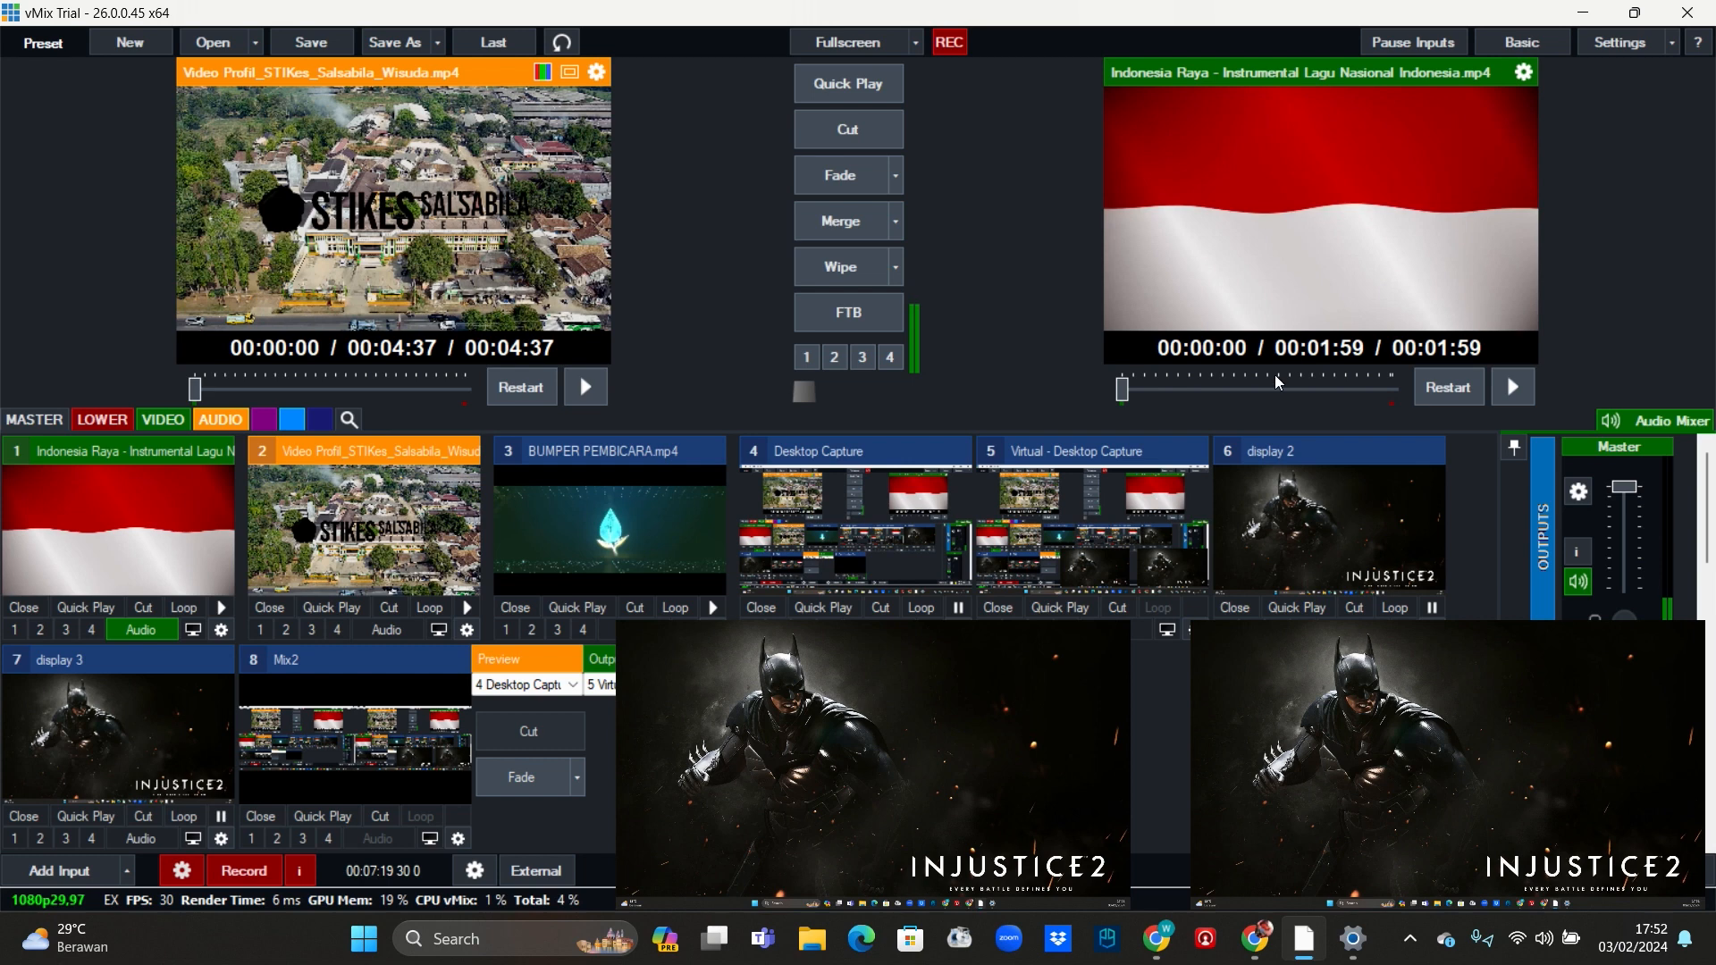
Step: Turn on the fullscreen output and start playing the Indonesia Raya video in the program output
left_click(840, 39)
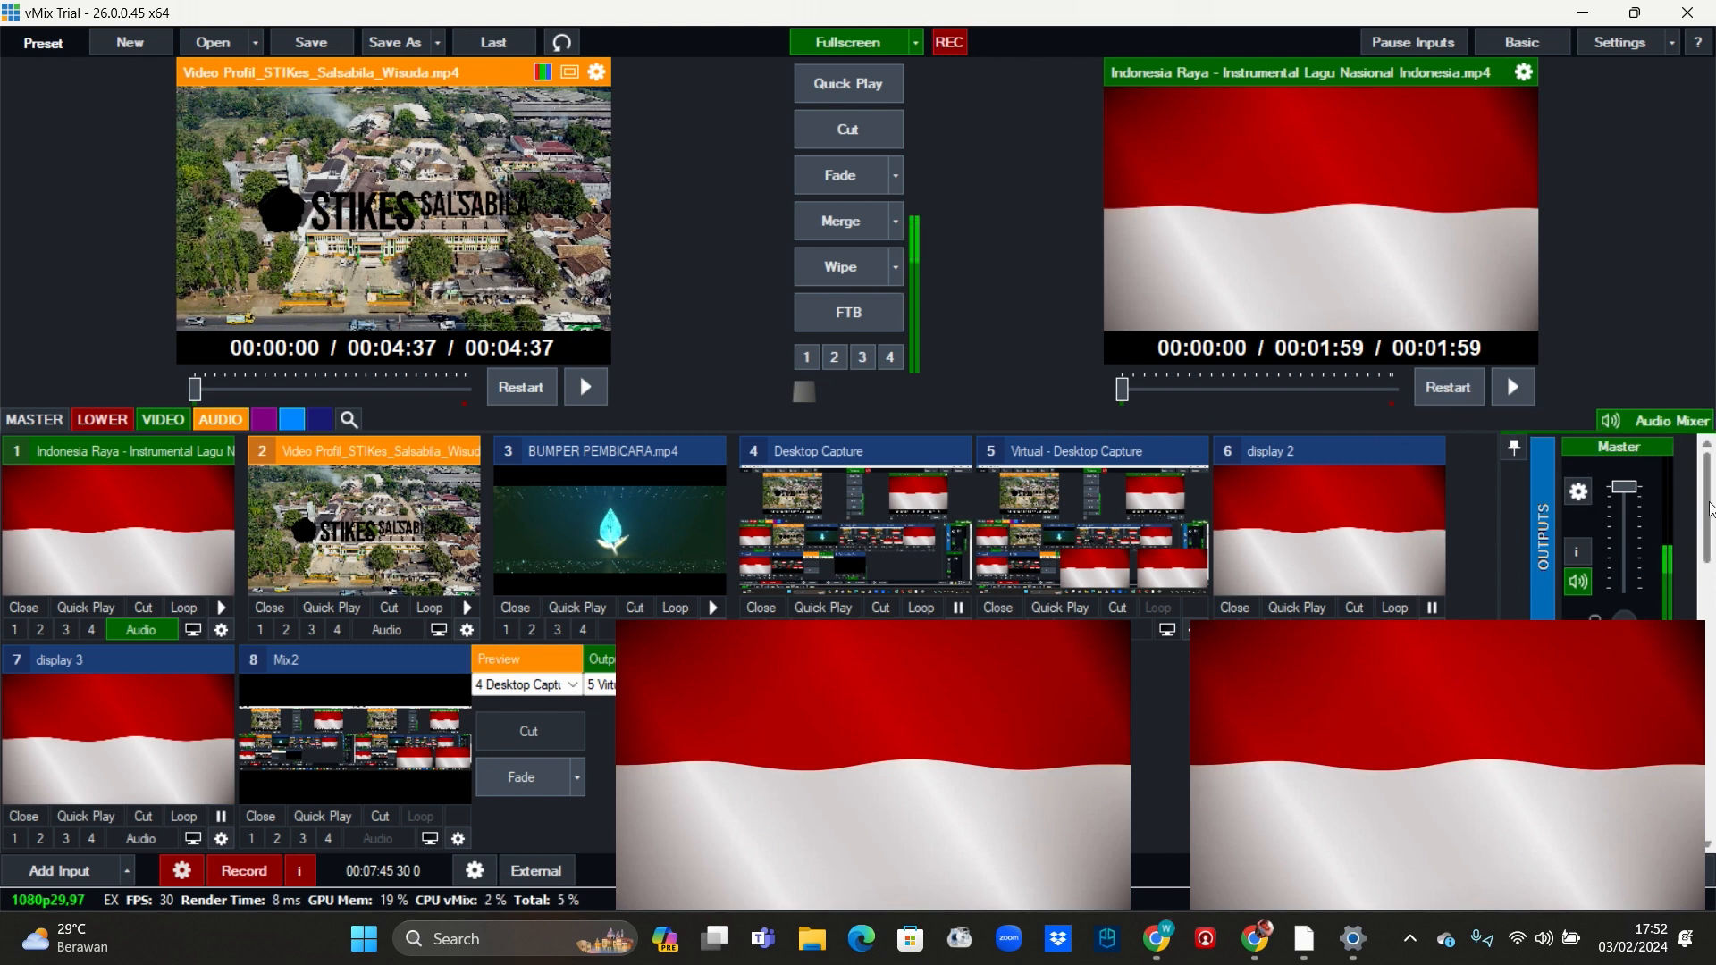
left_click_drag(1709, 509, 1702, 608)
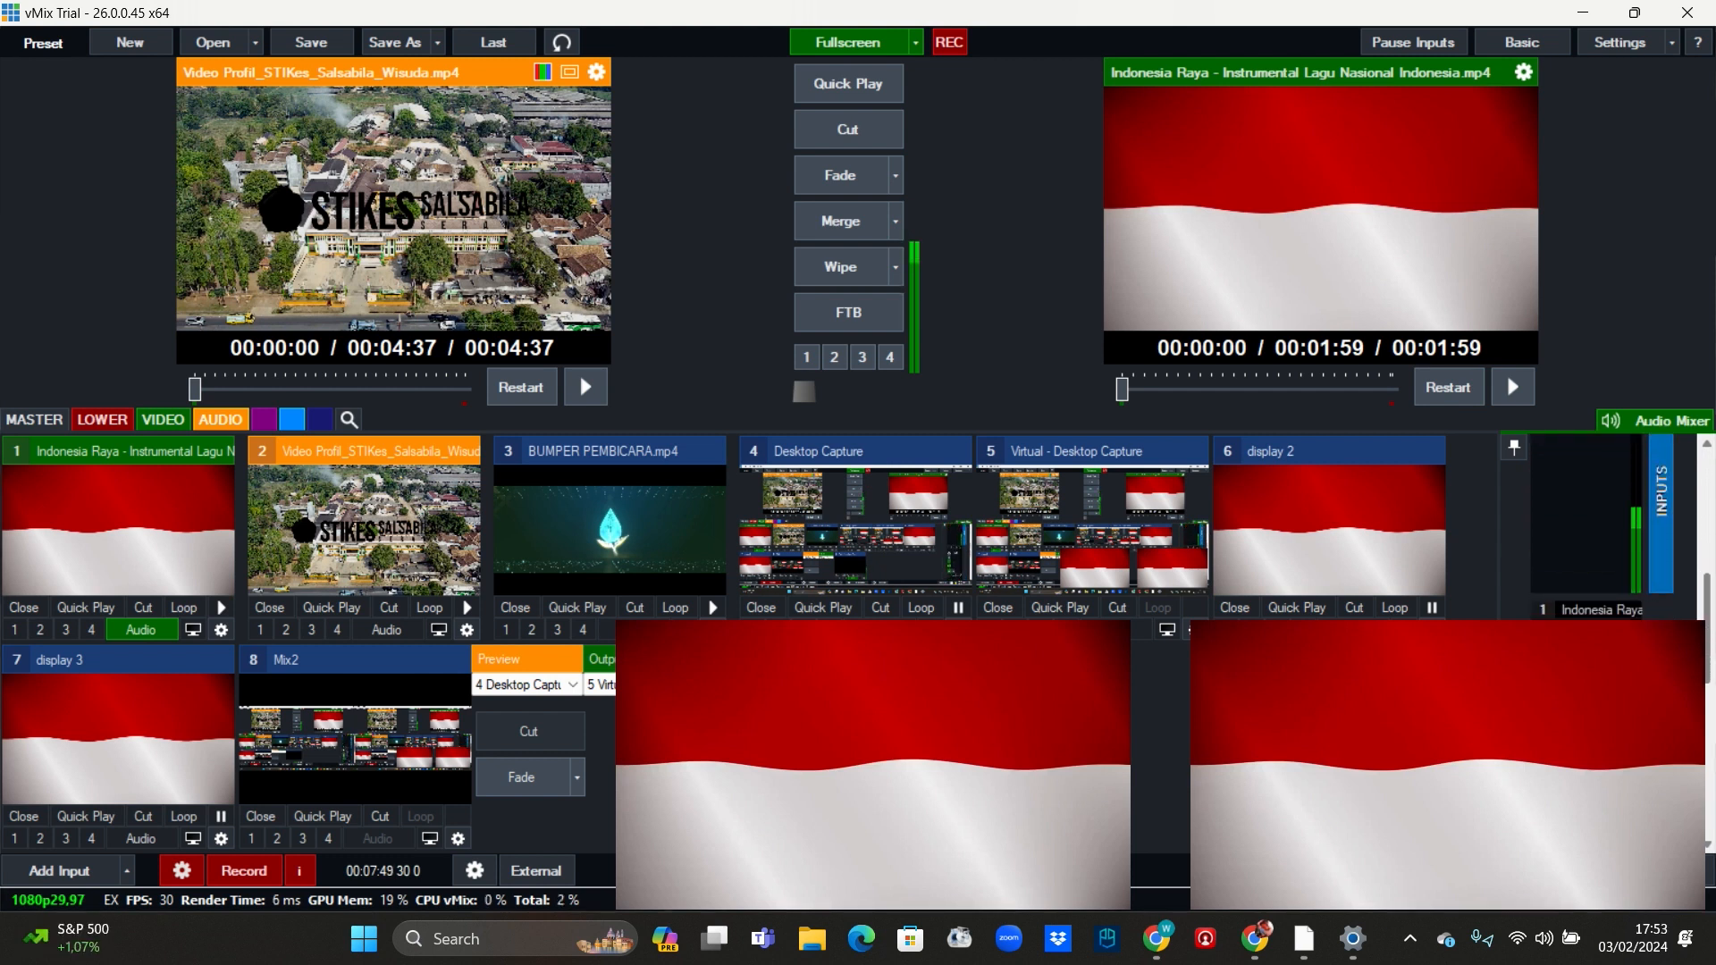
left_click_drag(1706, 612, 1585, 460)
left_click(1519, 401)
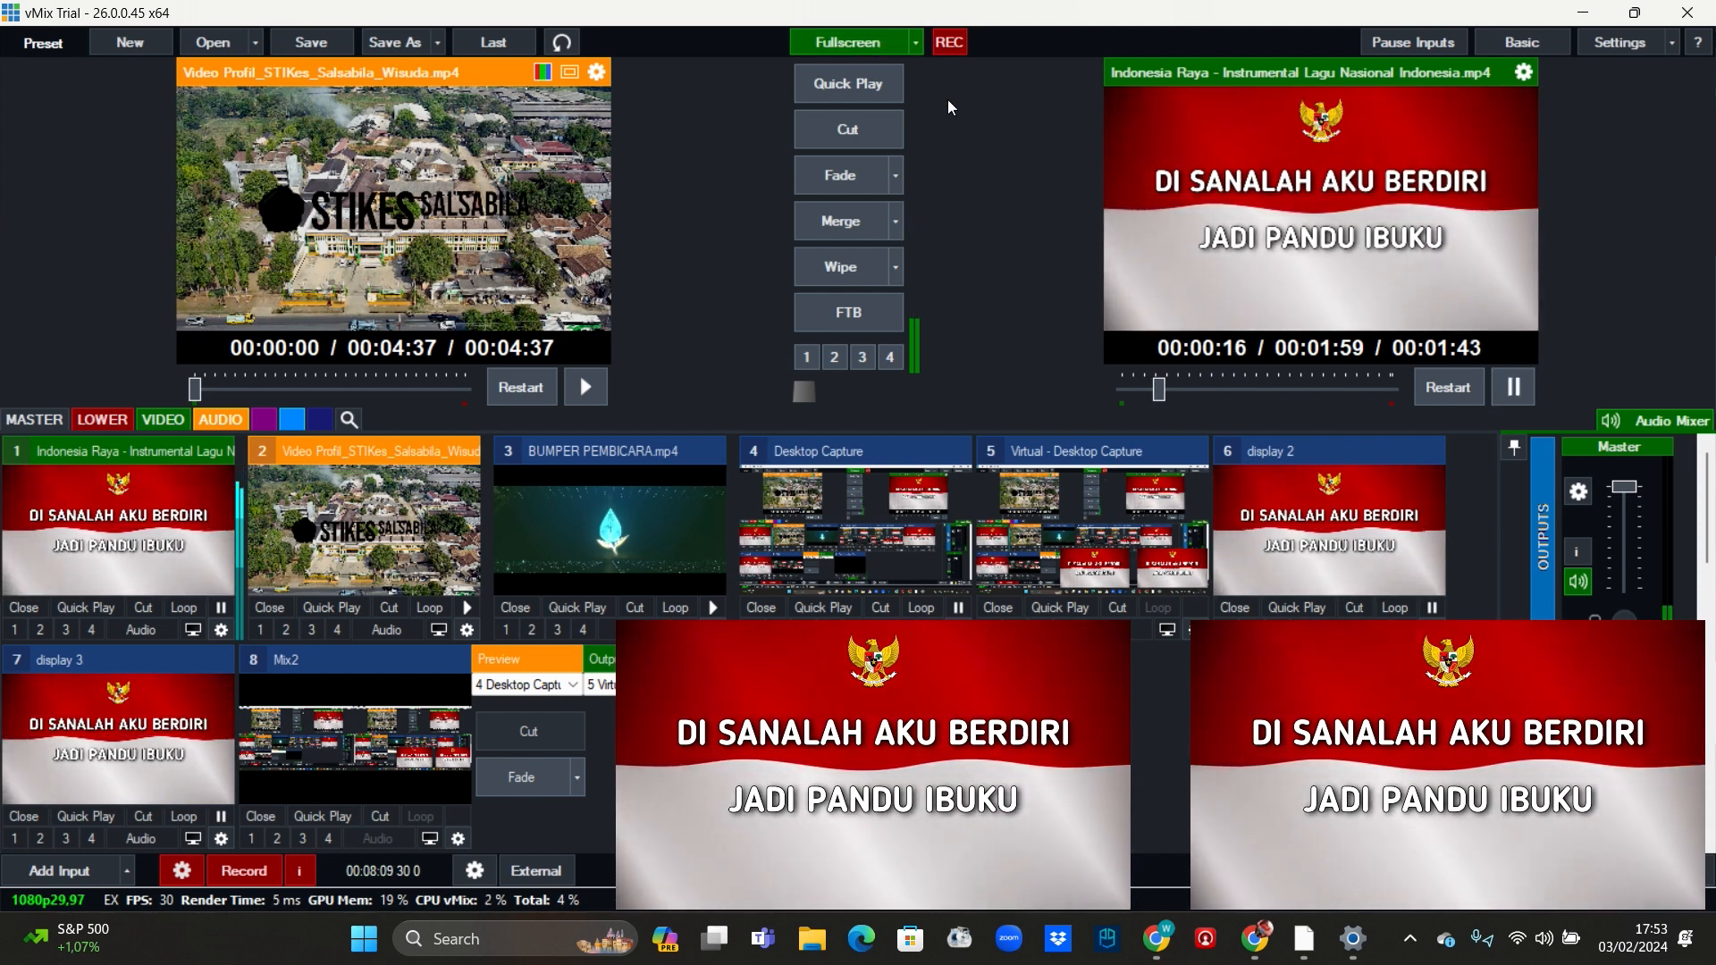
Step: Set Display 2's fullscreen source to Input2 and start playing the Video Profil_STIKes video
left_click(916, 50)
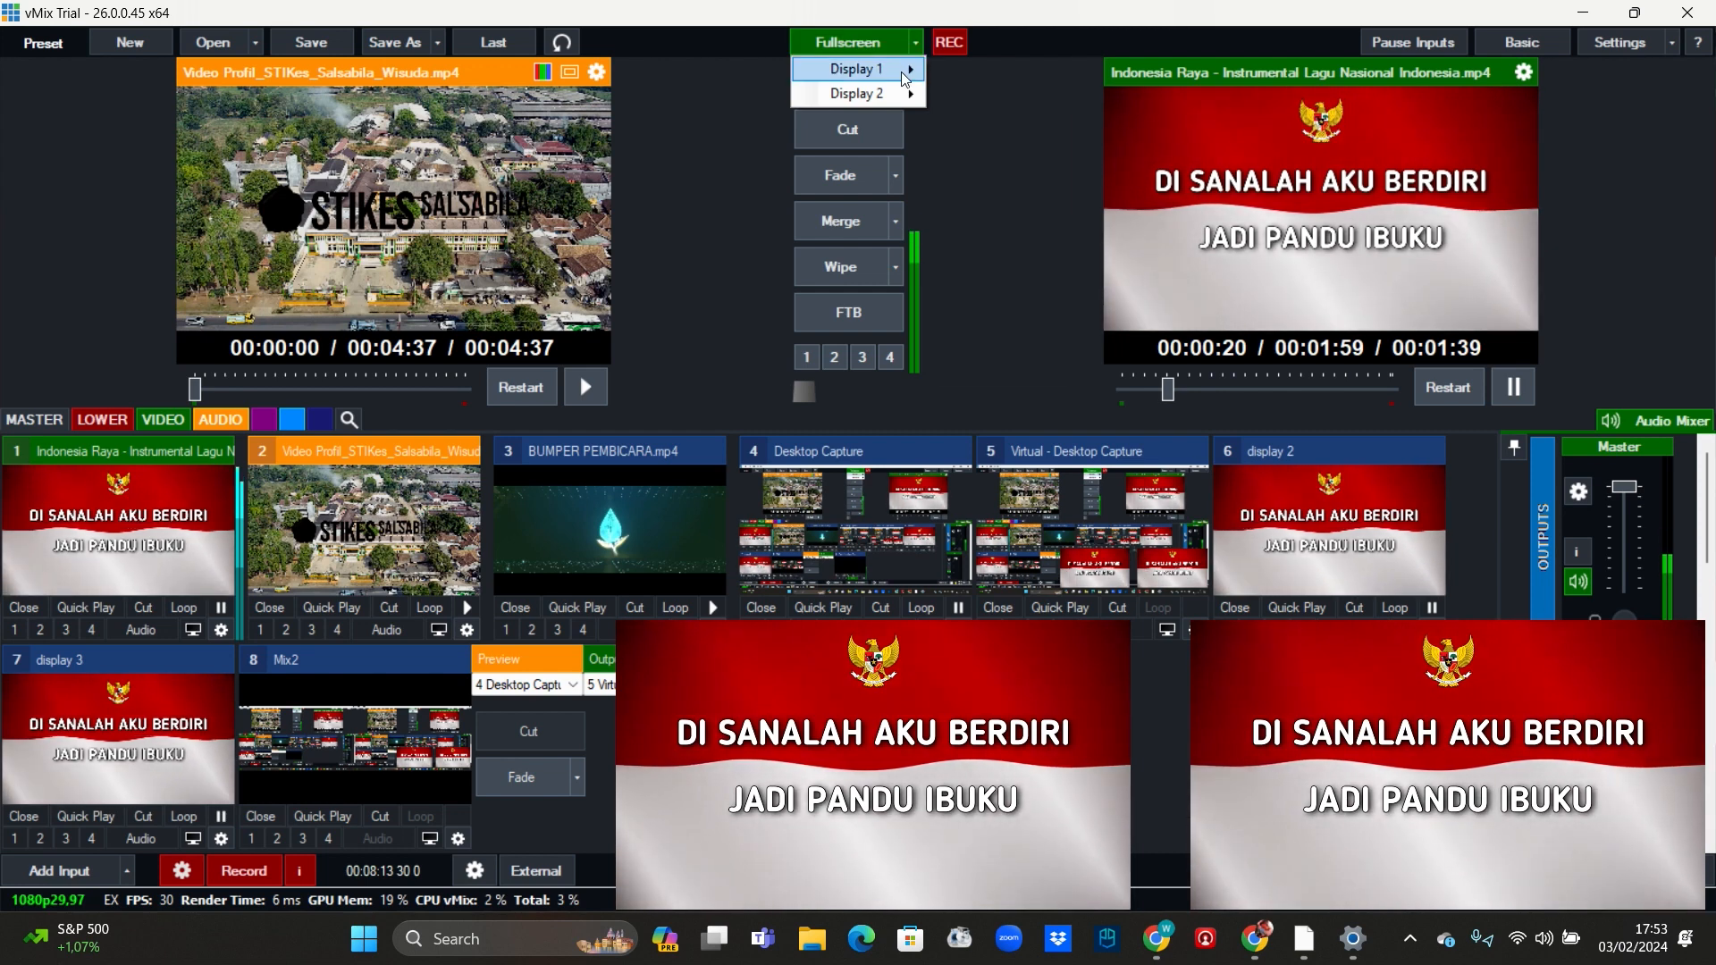
mouse_move(901, 71)
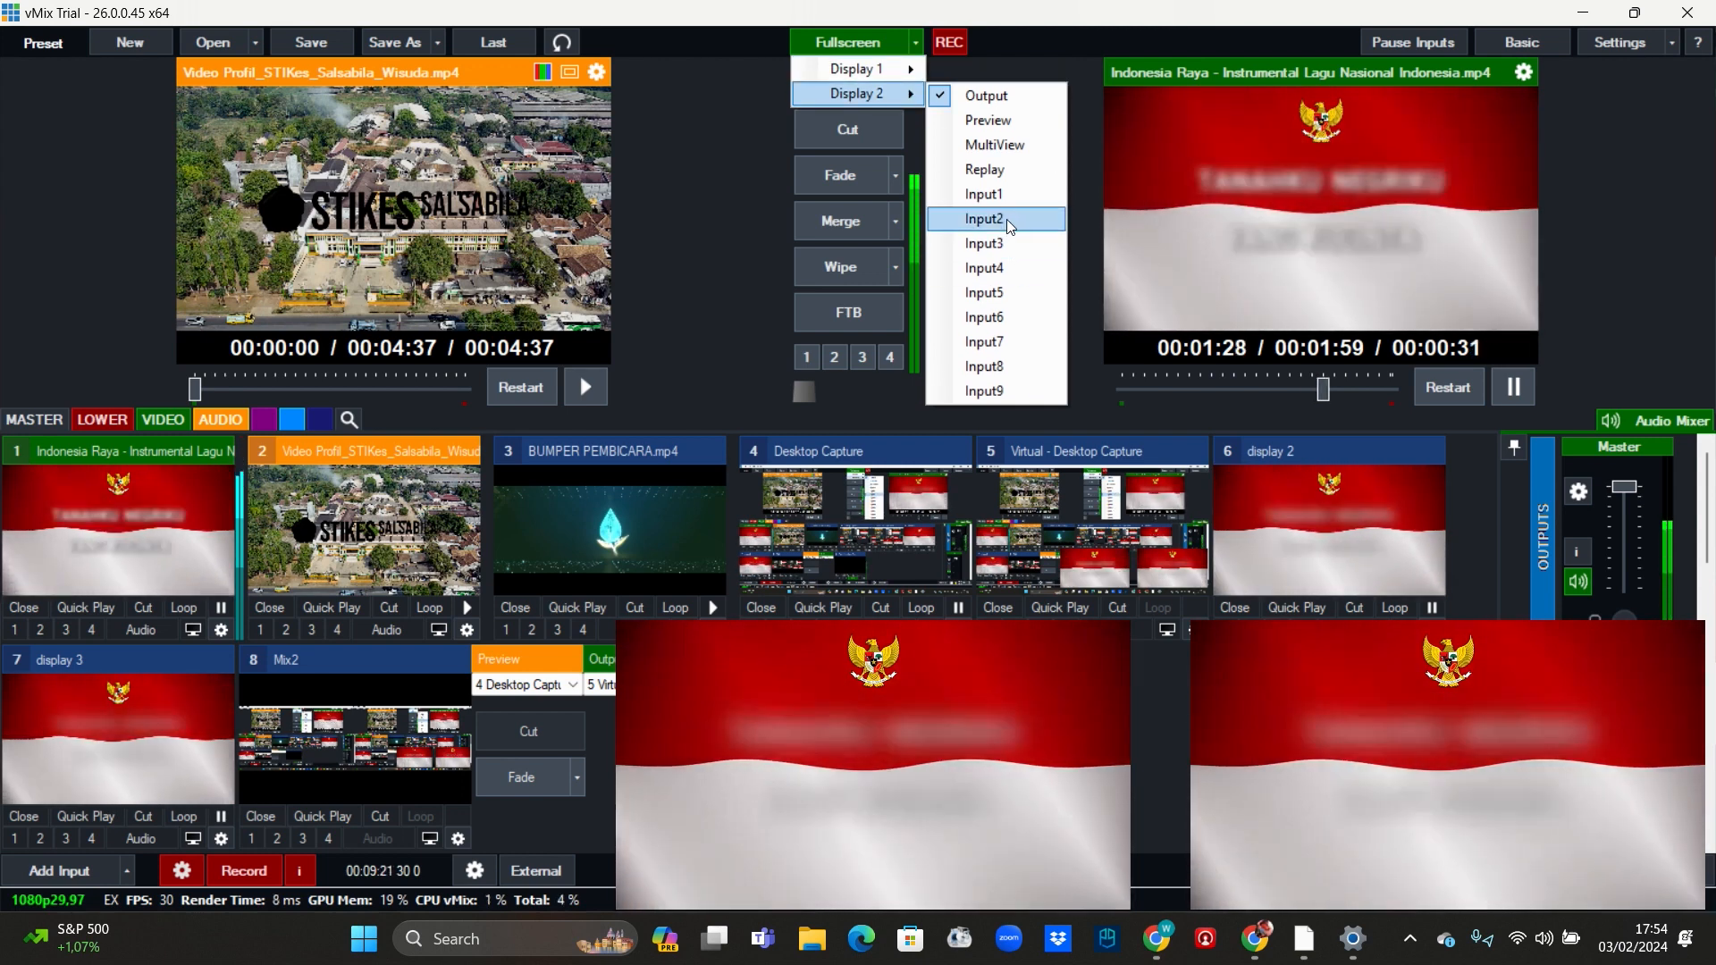
left_click(1007, 219)
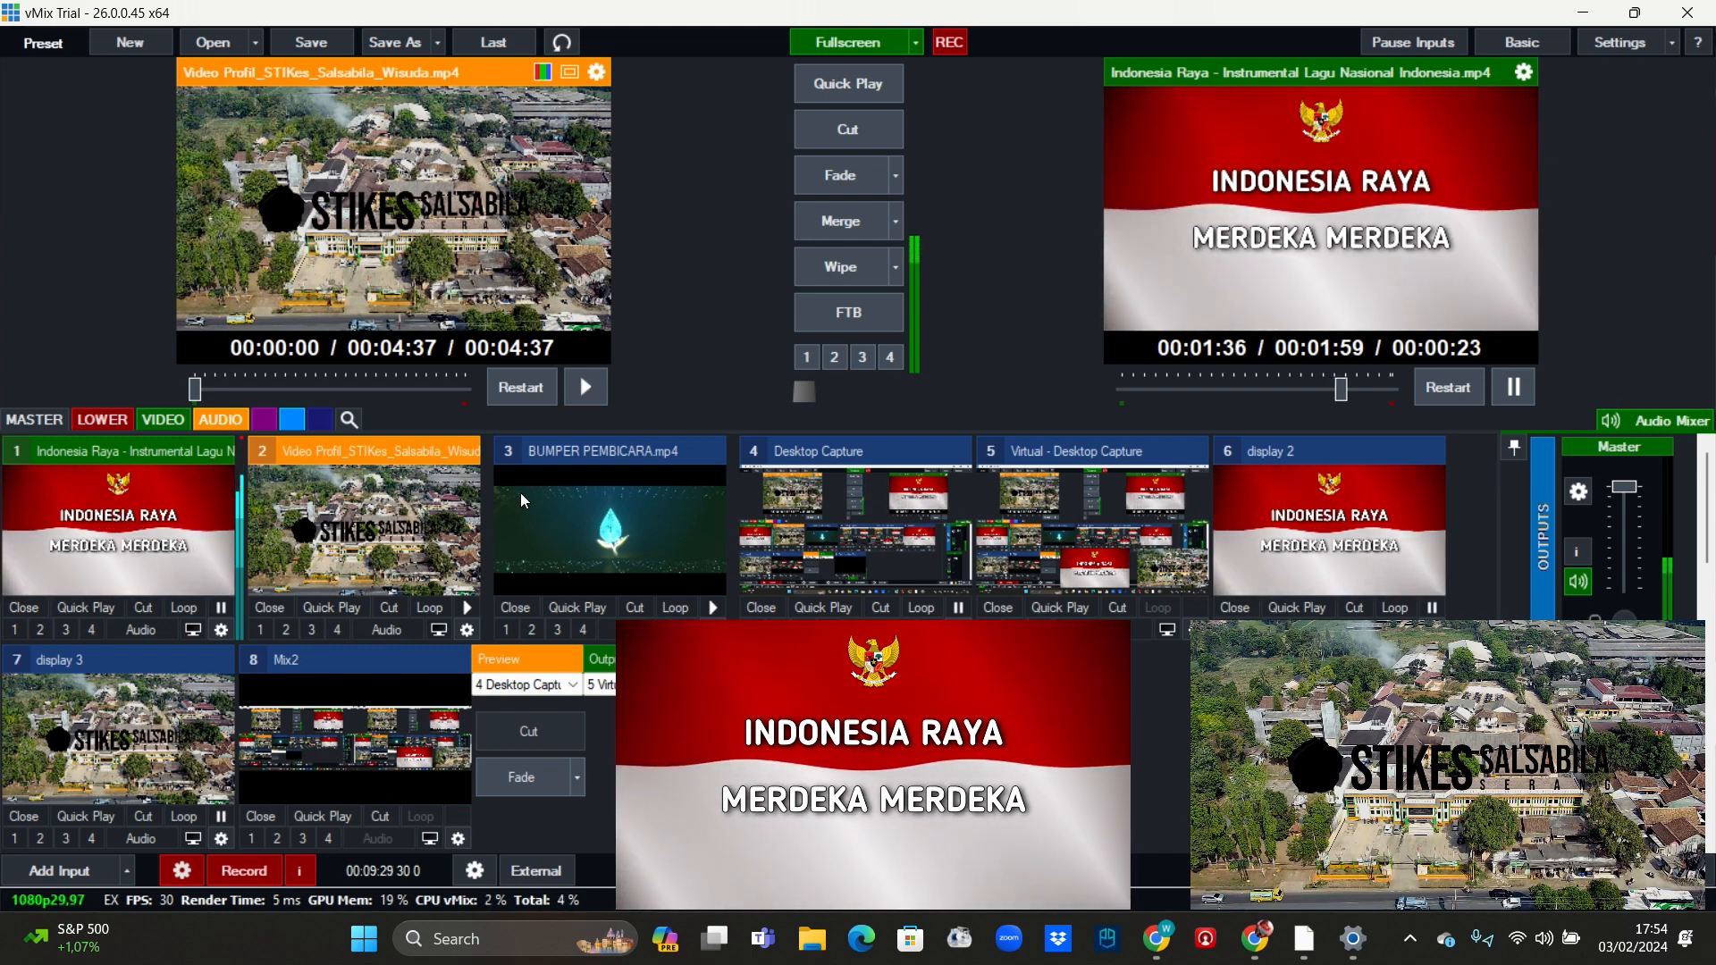
left_click(468, 609)
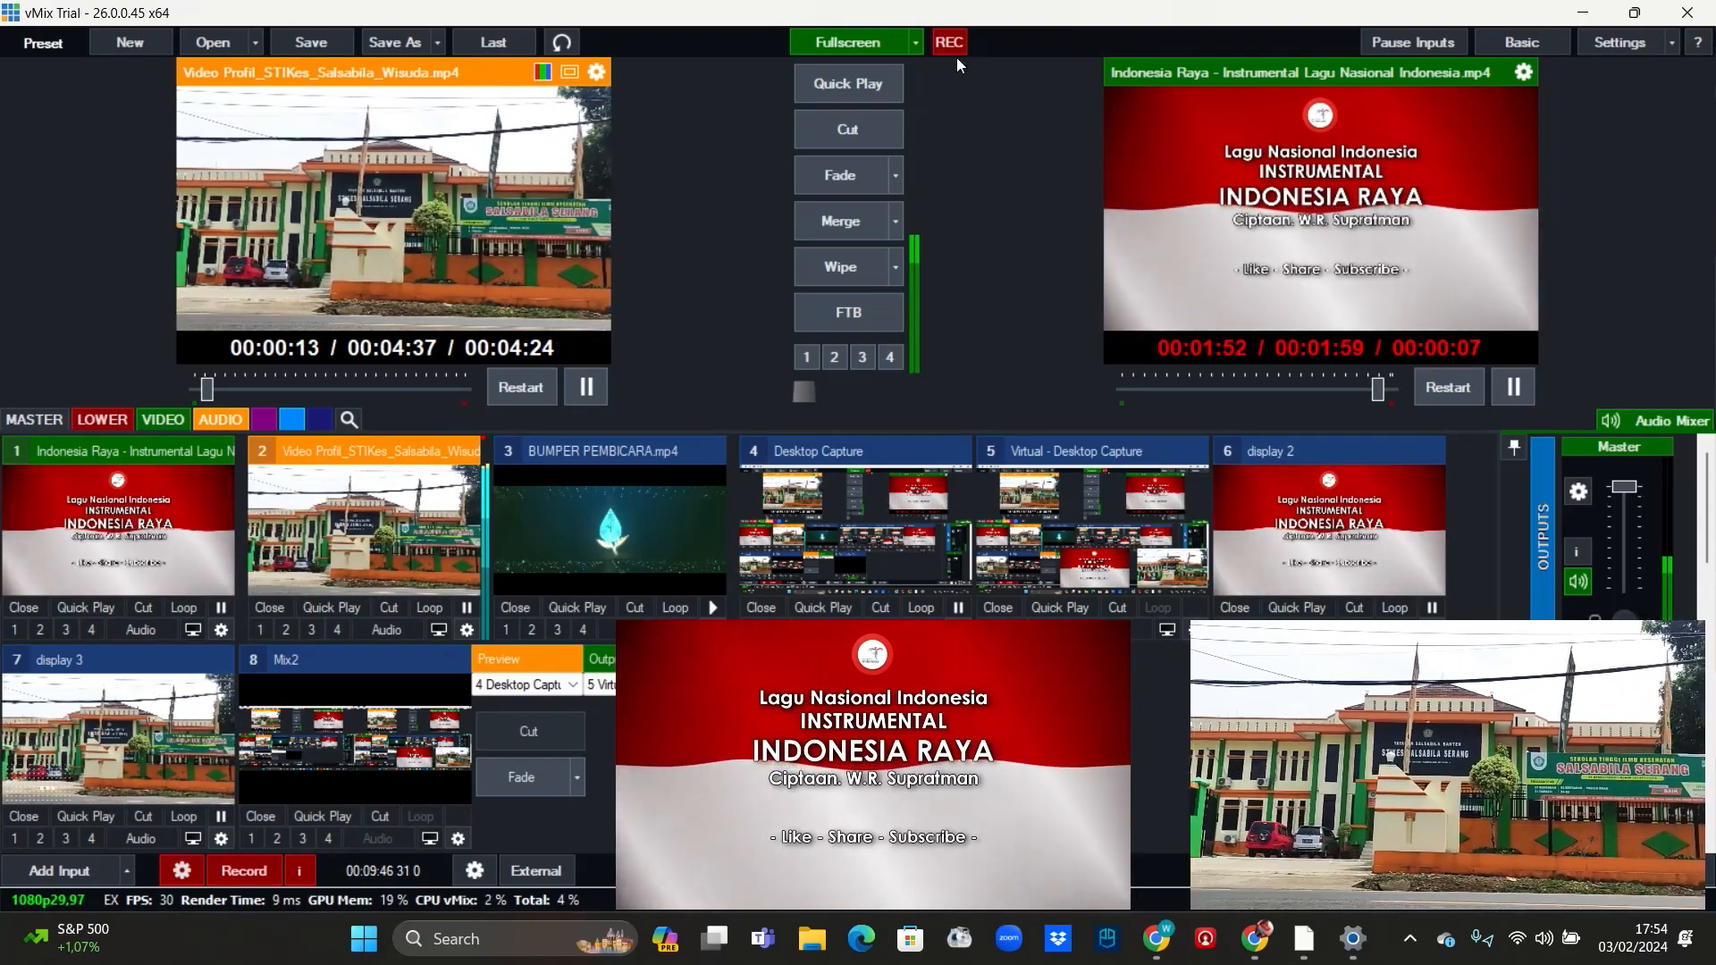
Step: Set Display 2's fullscreen source back to Output and play the finished Indonesia Raya video again
left_click(916, 42)
mouse_move(912, 99)
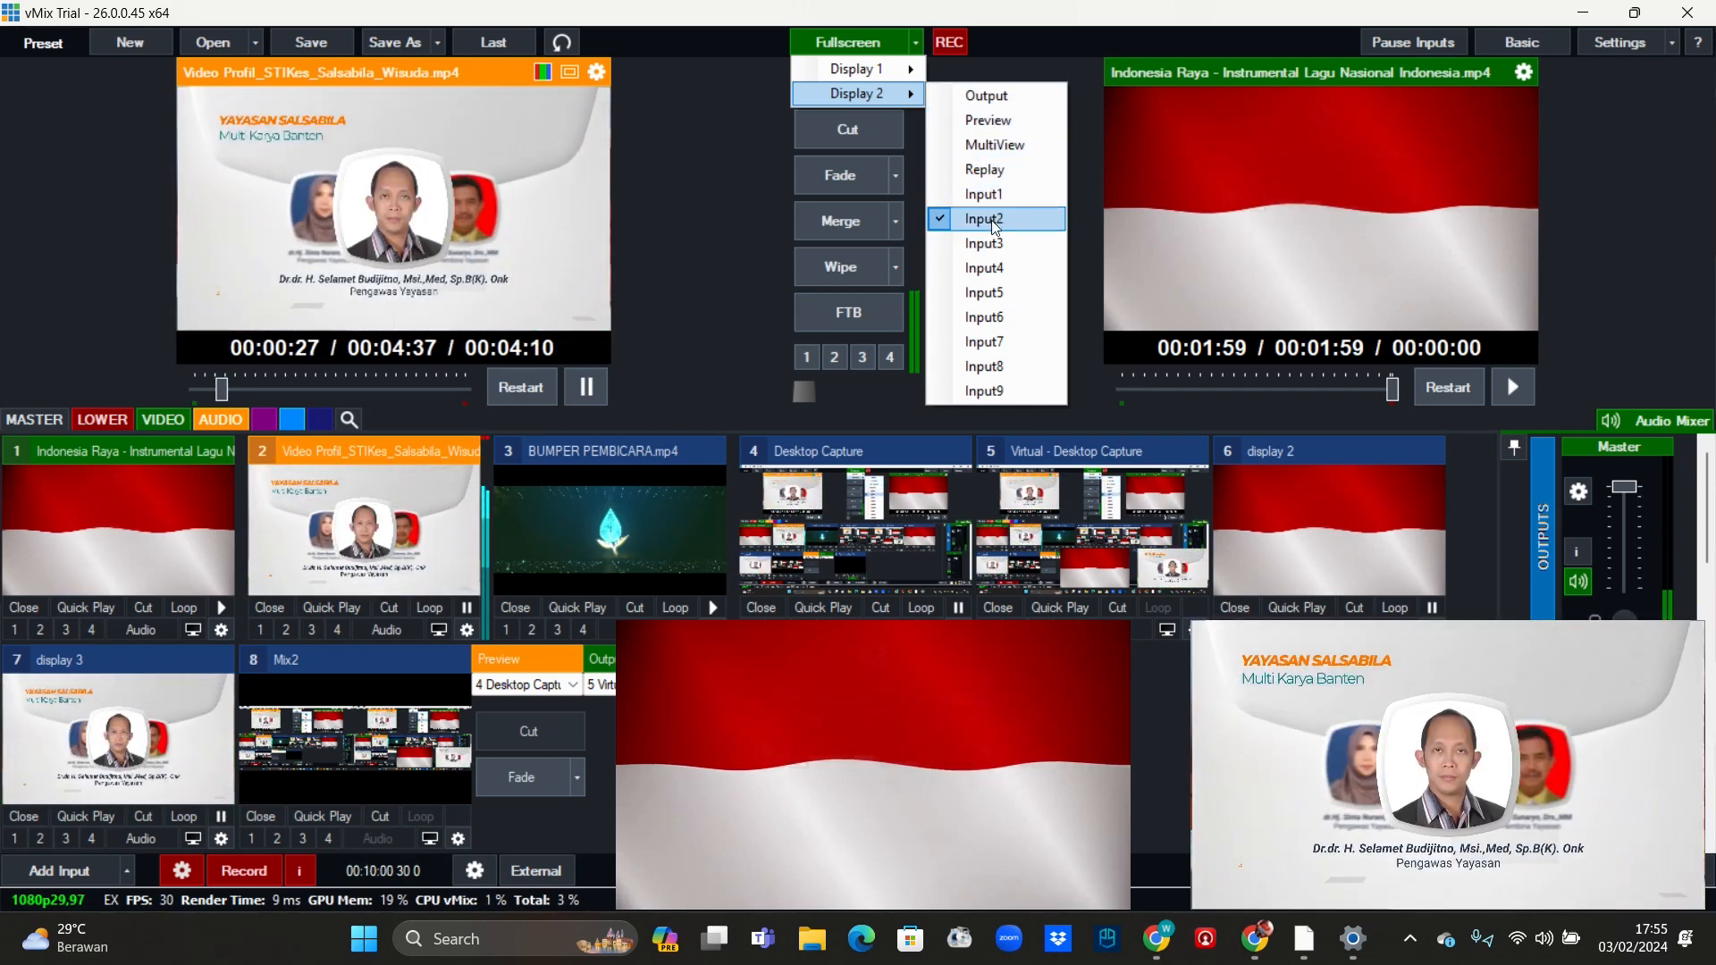
left_click(1015, 96)
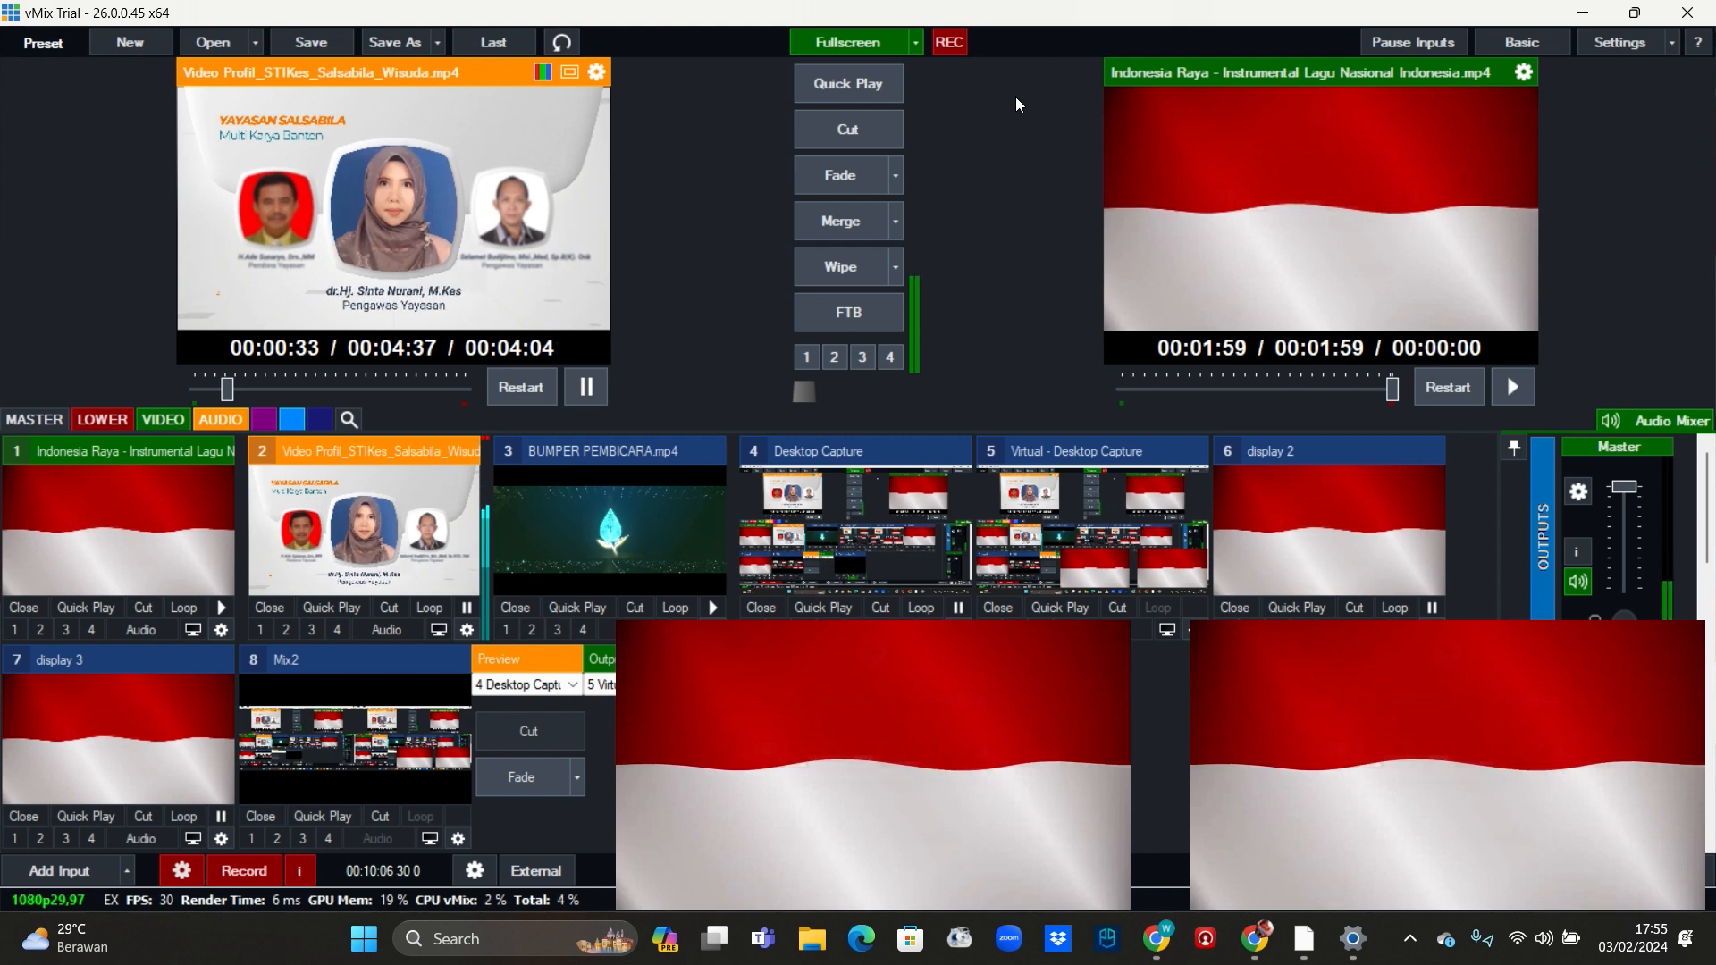
left_click(1516, 389)
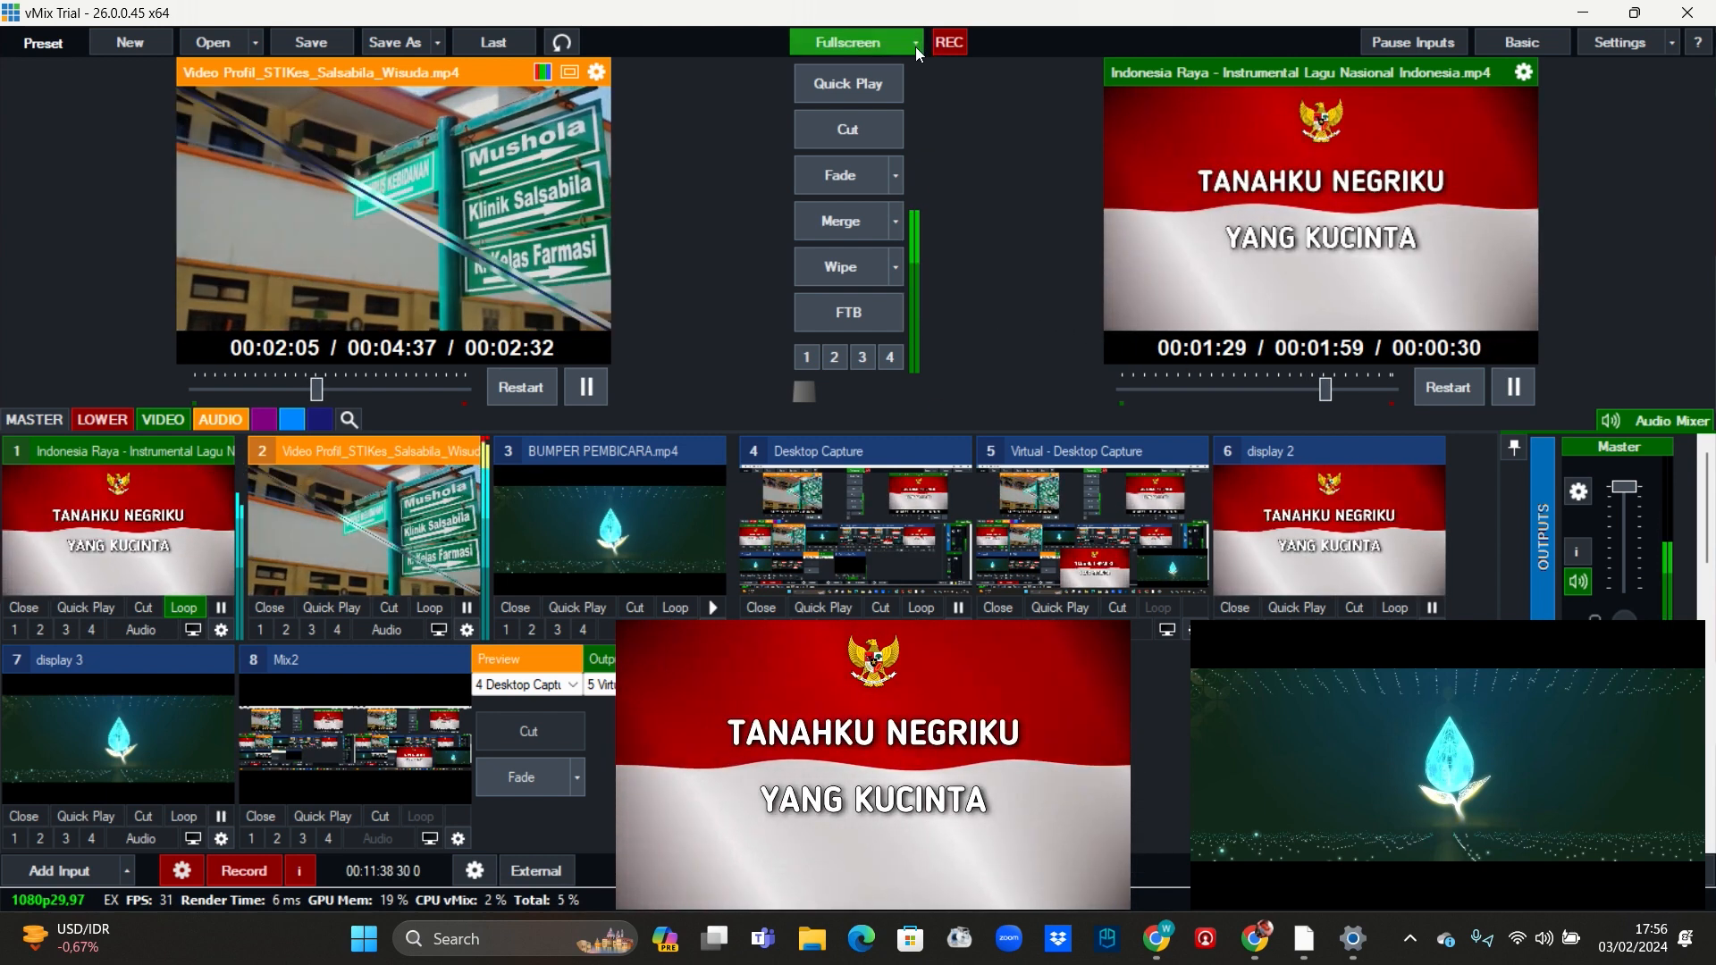
Step: Switch Display 2's fullscreen source to Input2 and then to Input3
left_click(916, 45)
mouse_move(915, 103)
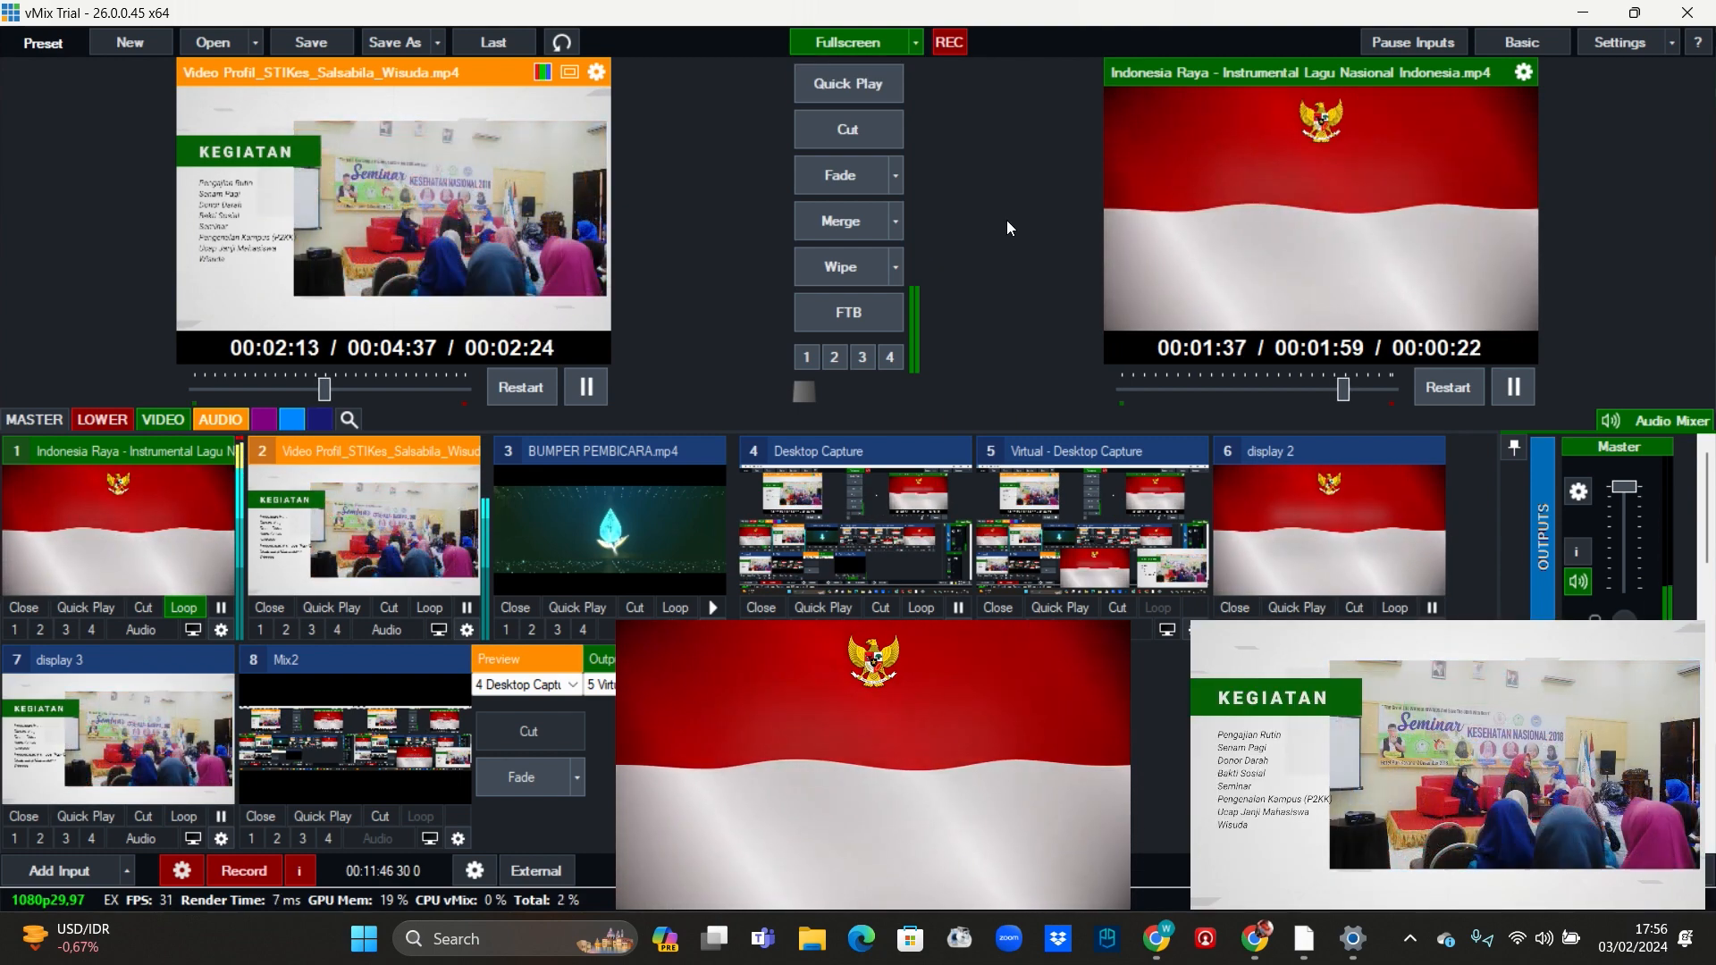
left_click(917, 43)
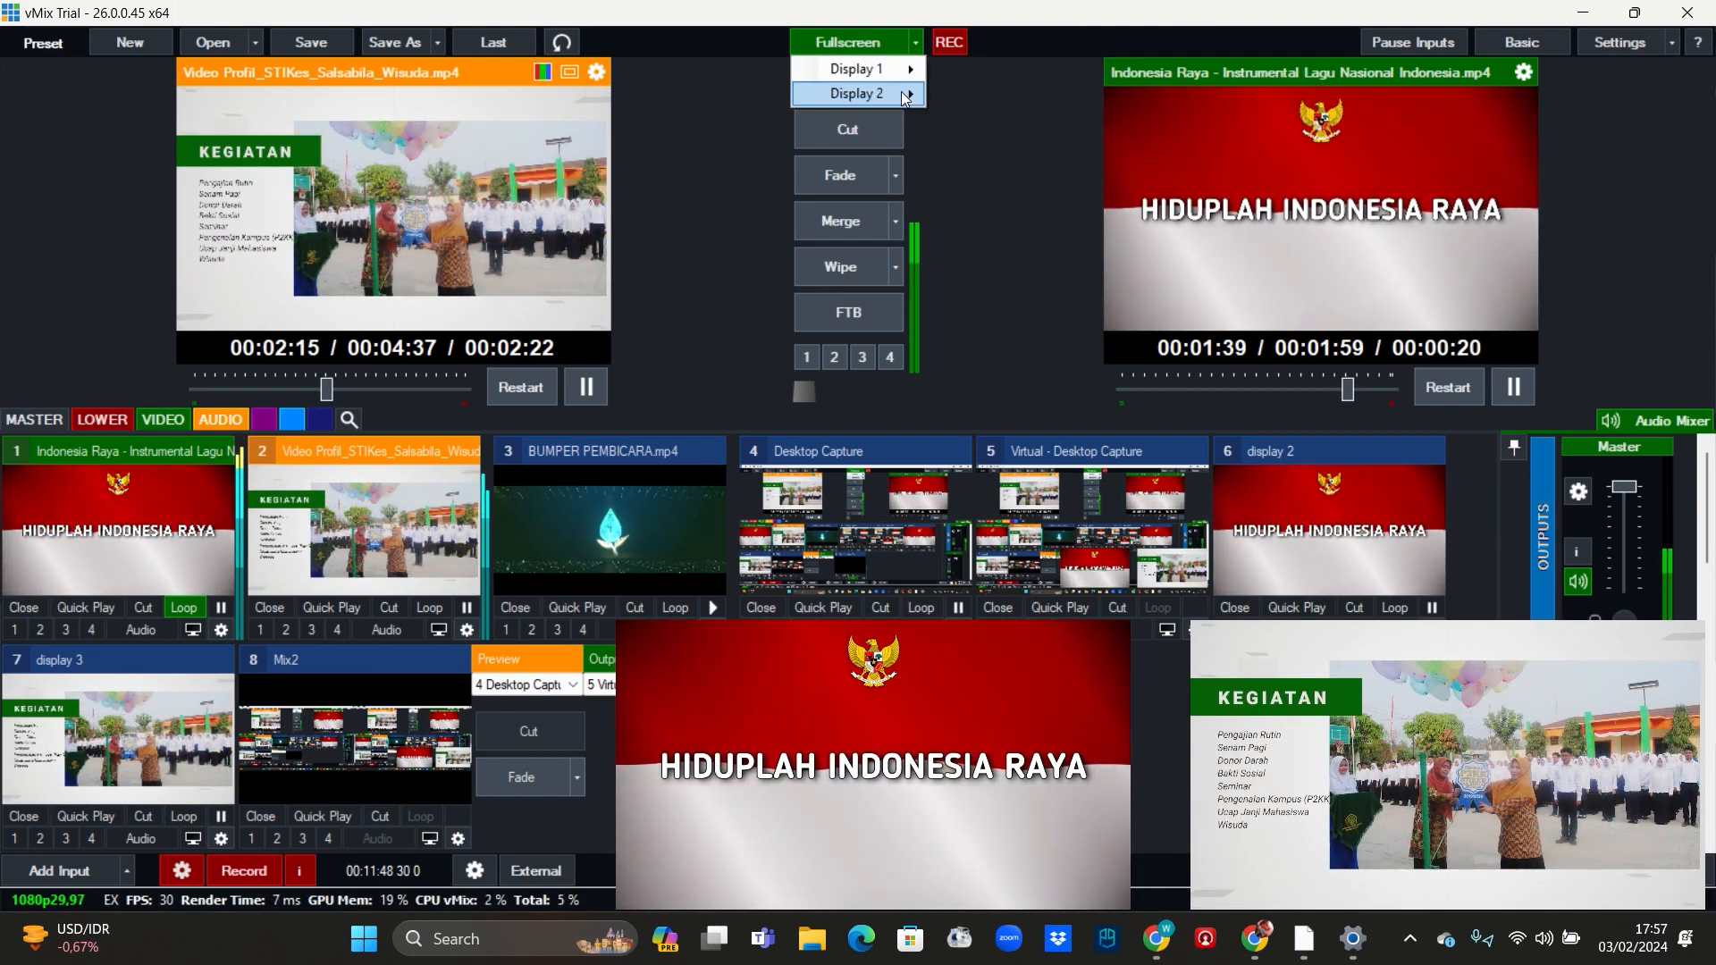
mouse_move(906, 94)
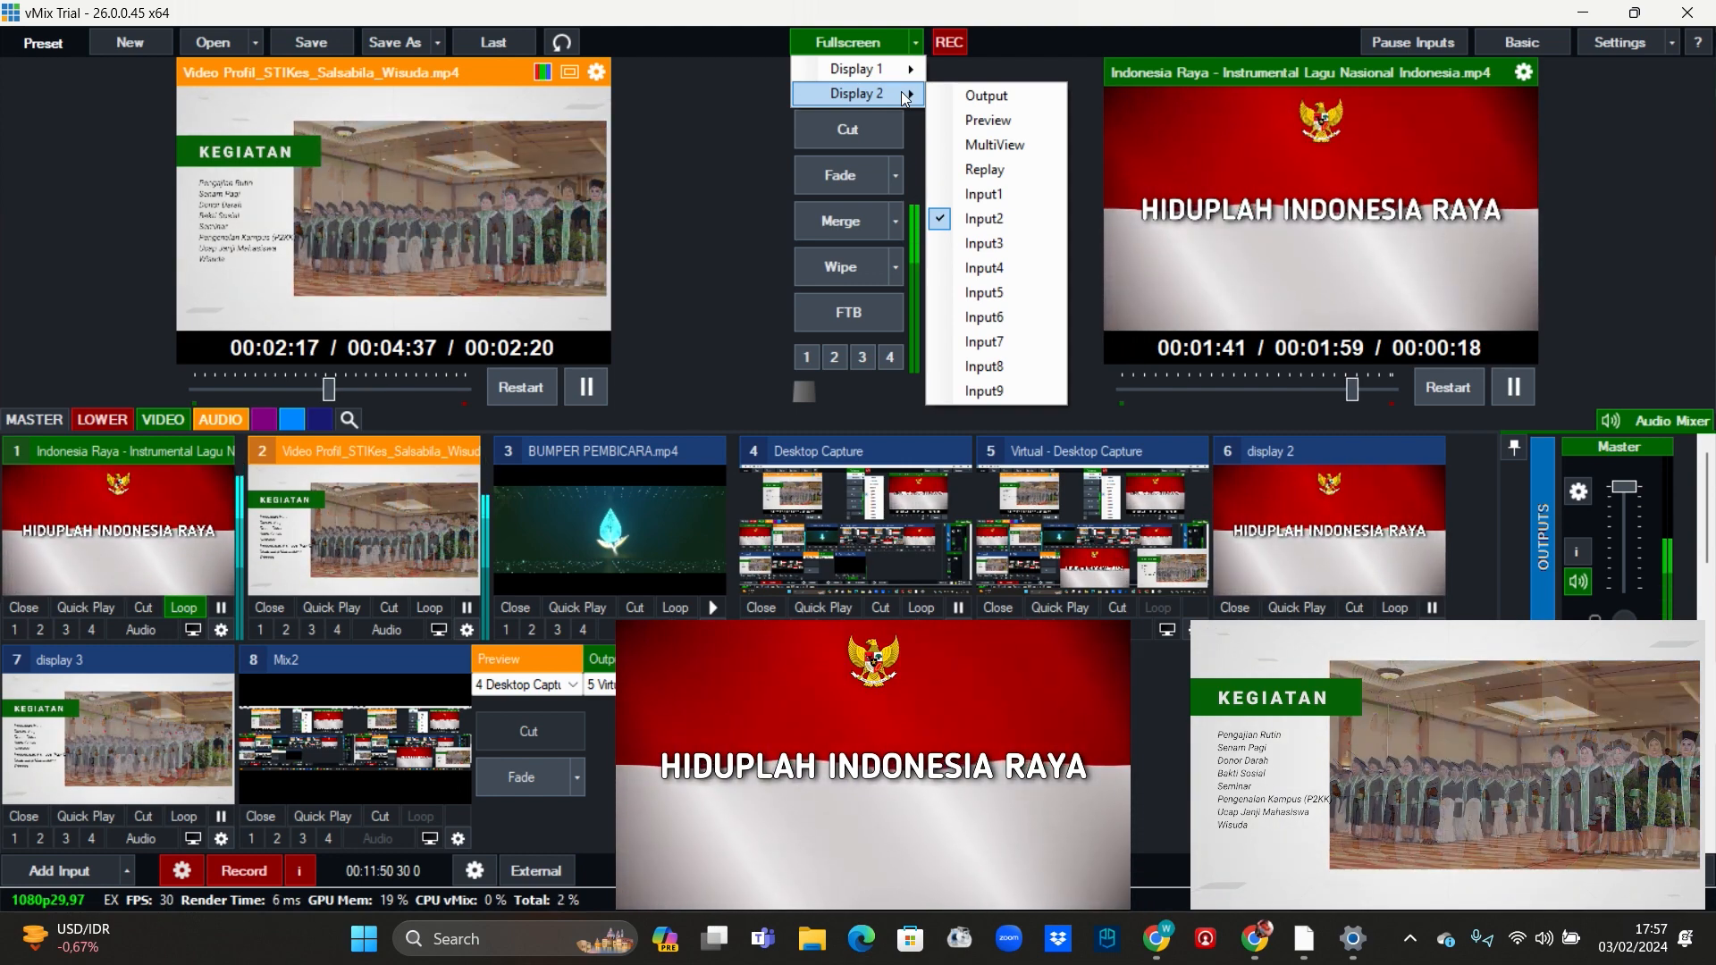
left_click(948, 251)
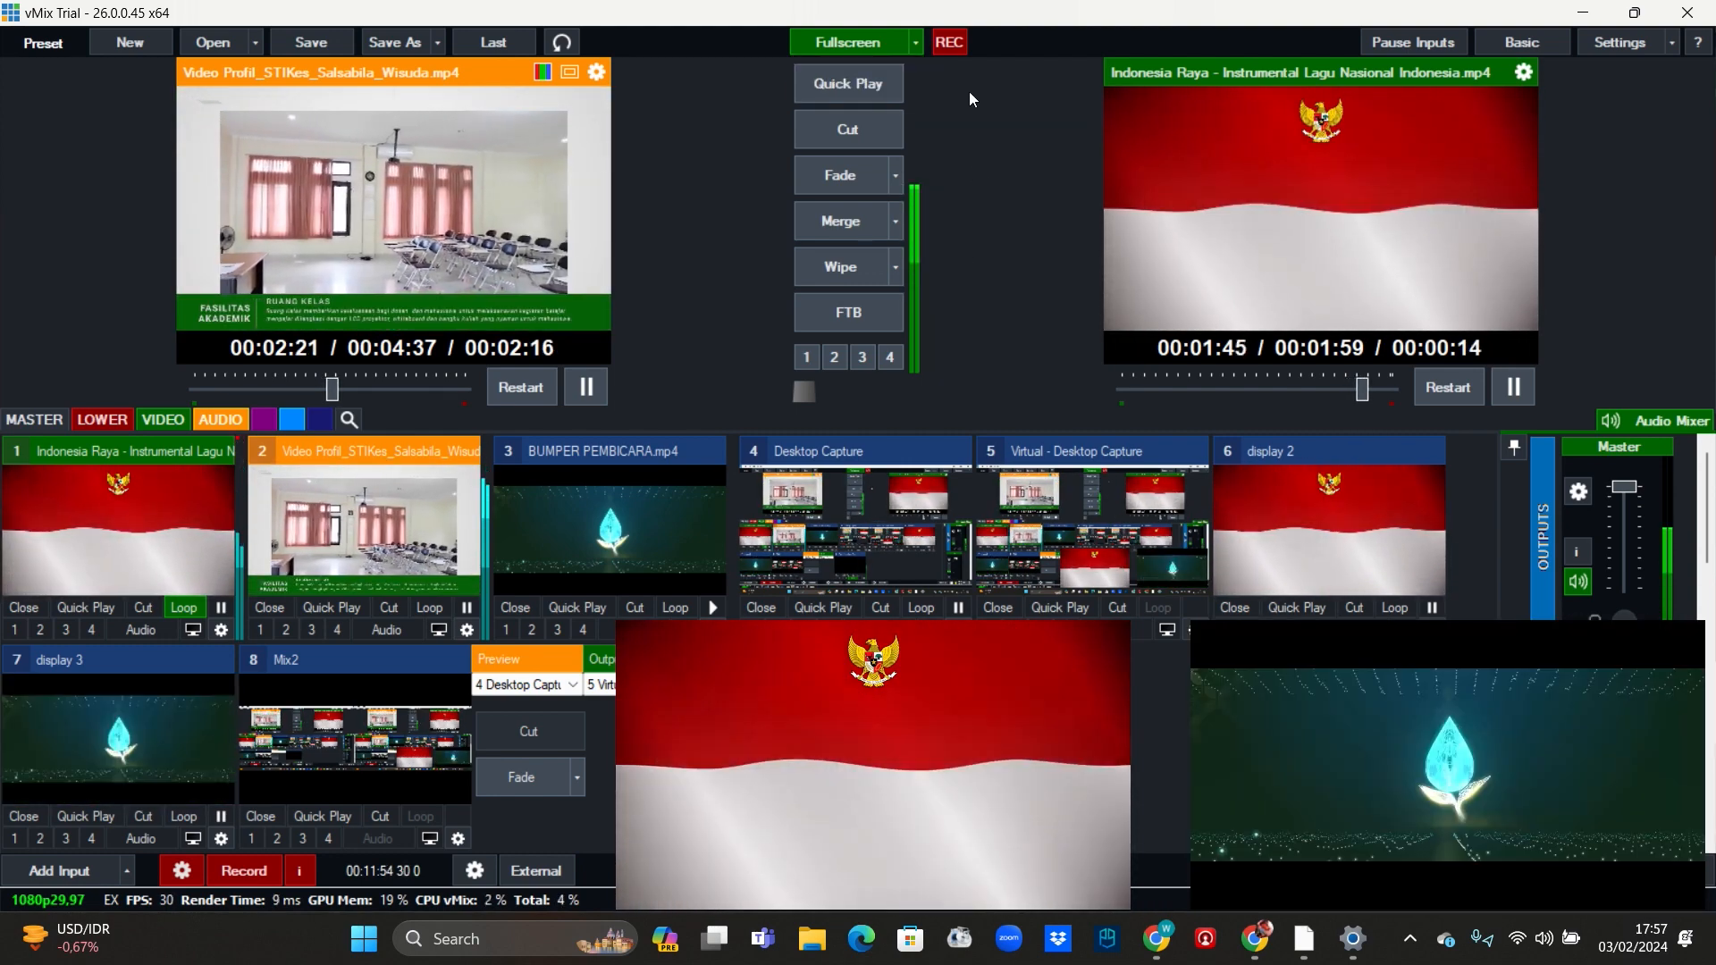
Step: Return Display 2's fullscreen source to Output and send the Video Profil_STIKes video to the output with Quick Play
left_click(916, 43)
mouse_move(910, 100)
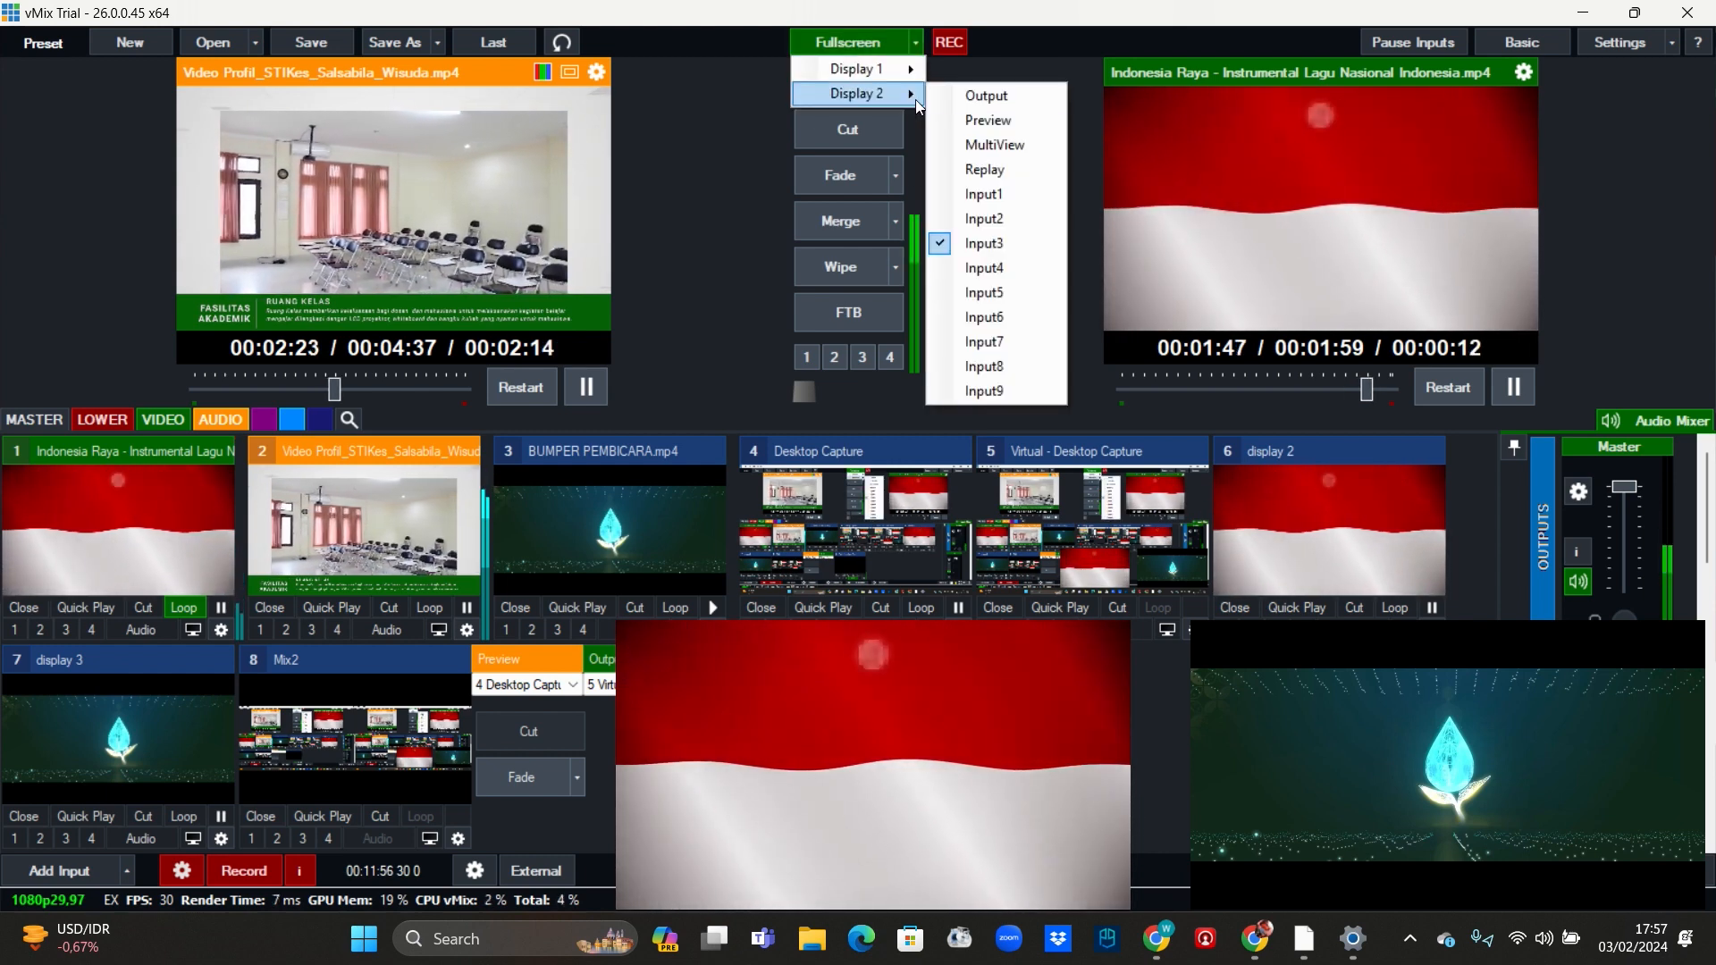
left_click(961, 94)
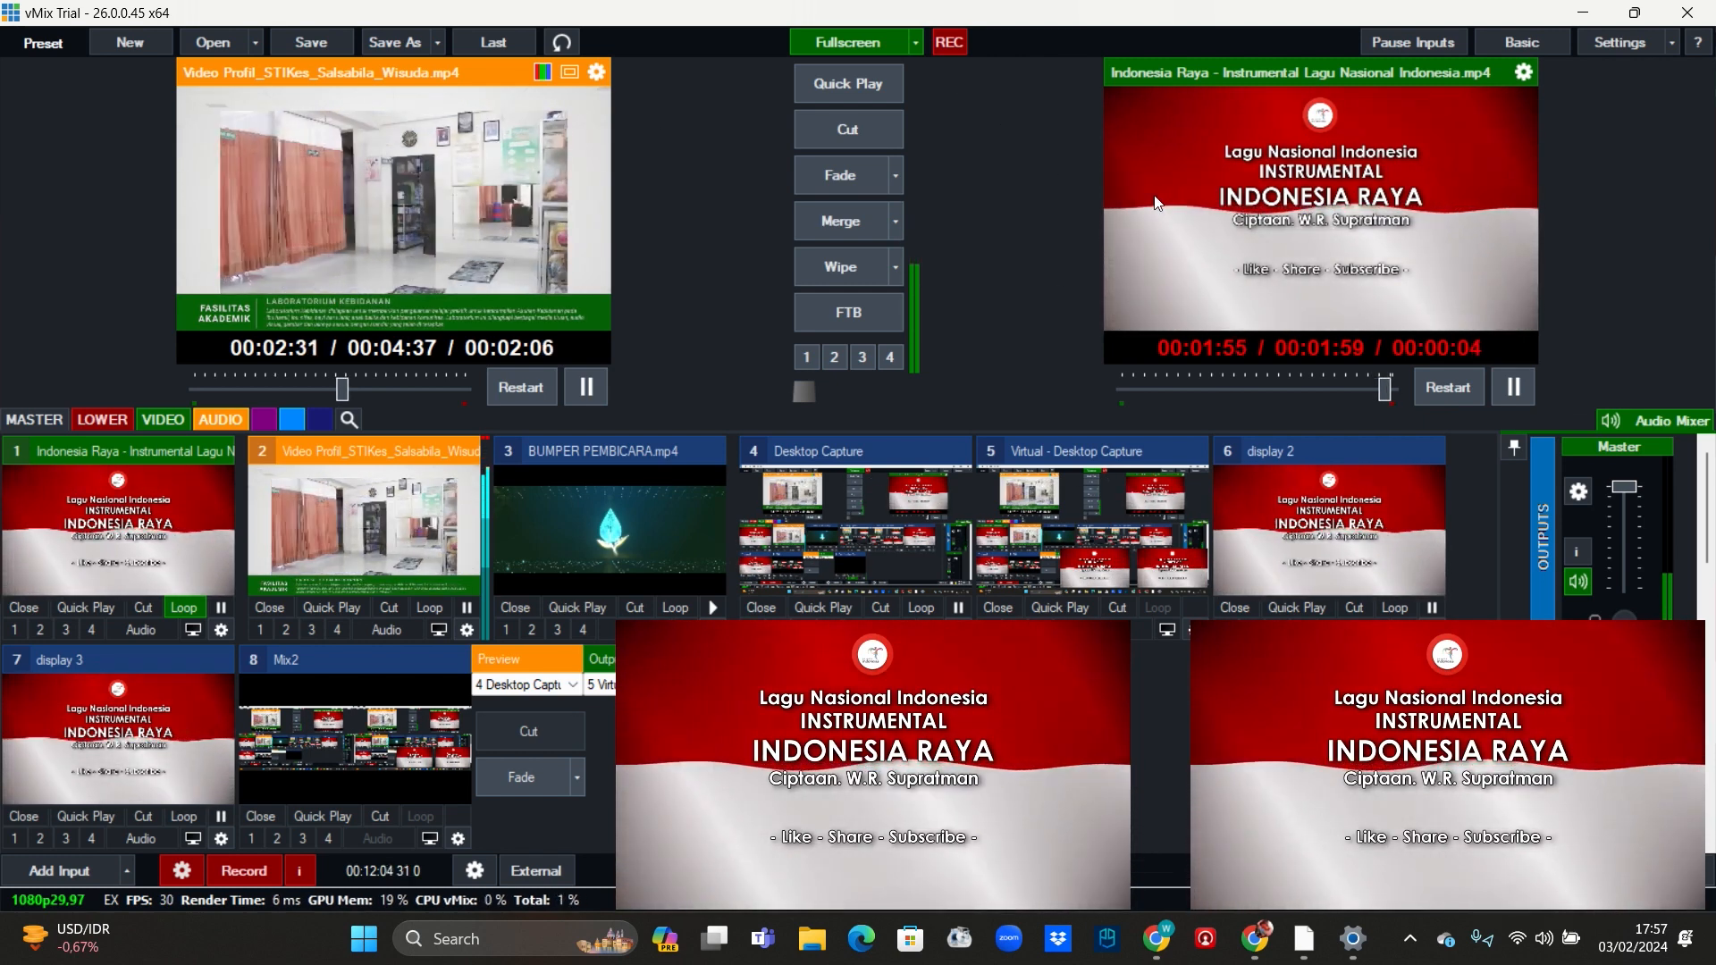
left_click(867, 99)
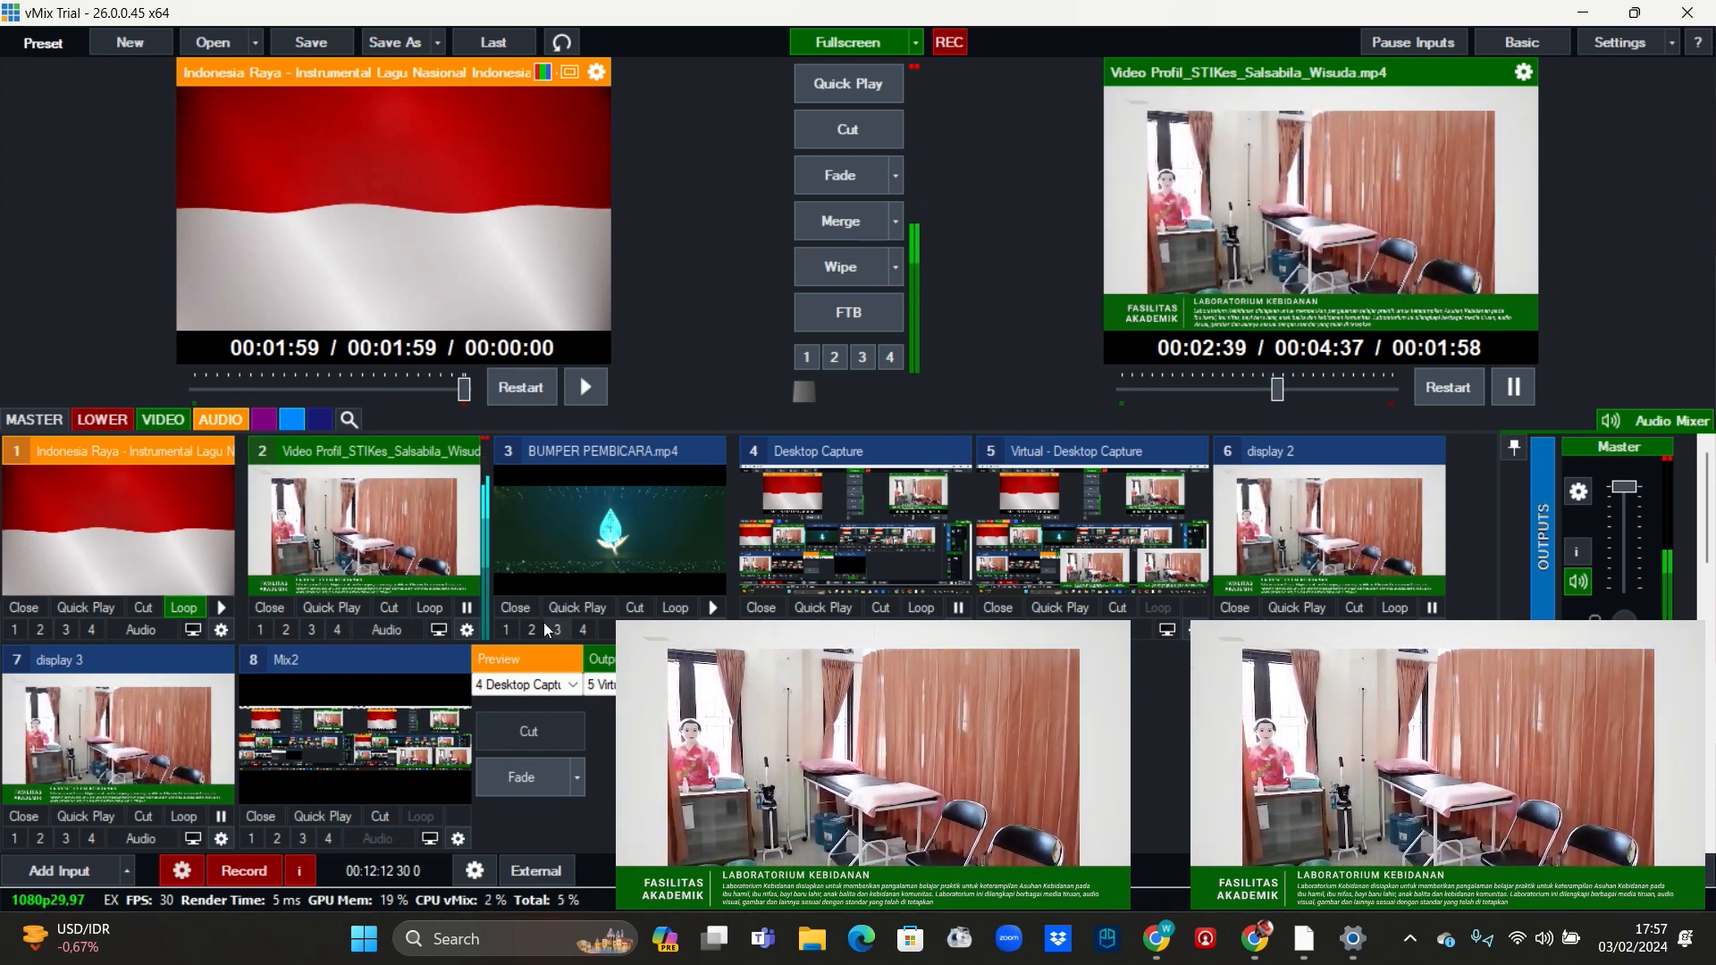
Step: Check the automatic audio and transition options in the General settings of inputs 2 and 1
left_click(466, 631)
left_click(302, 129)
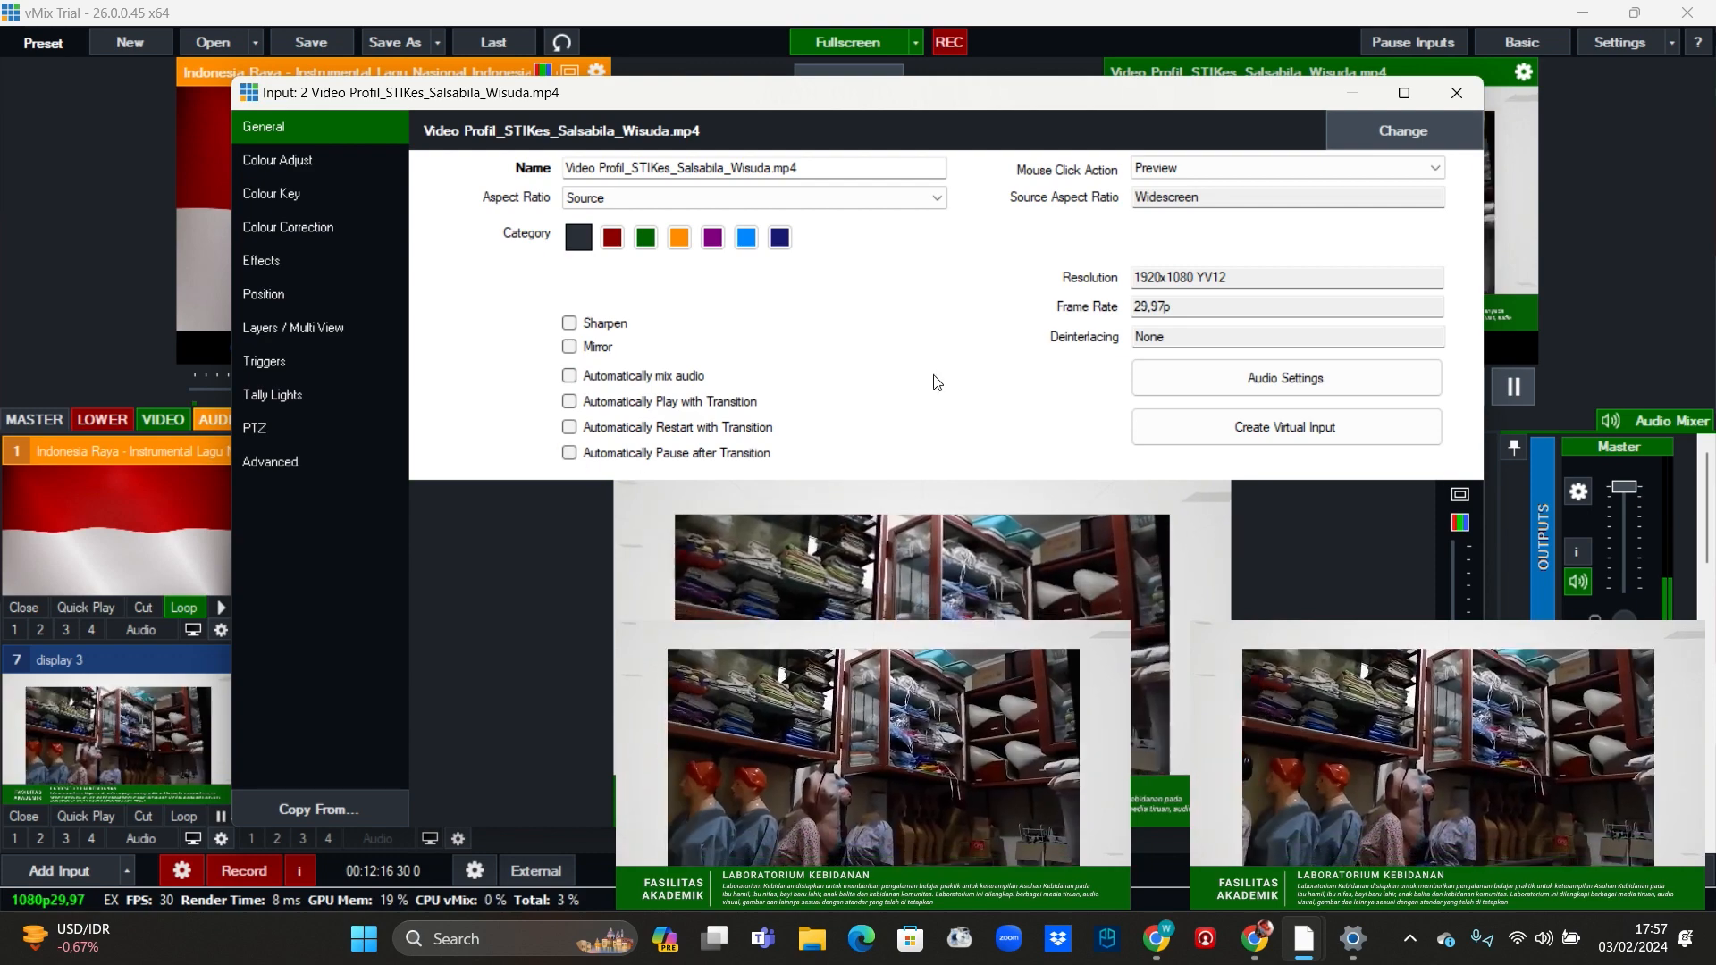
left_click(1457, 95)
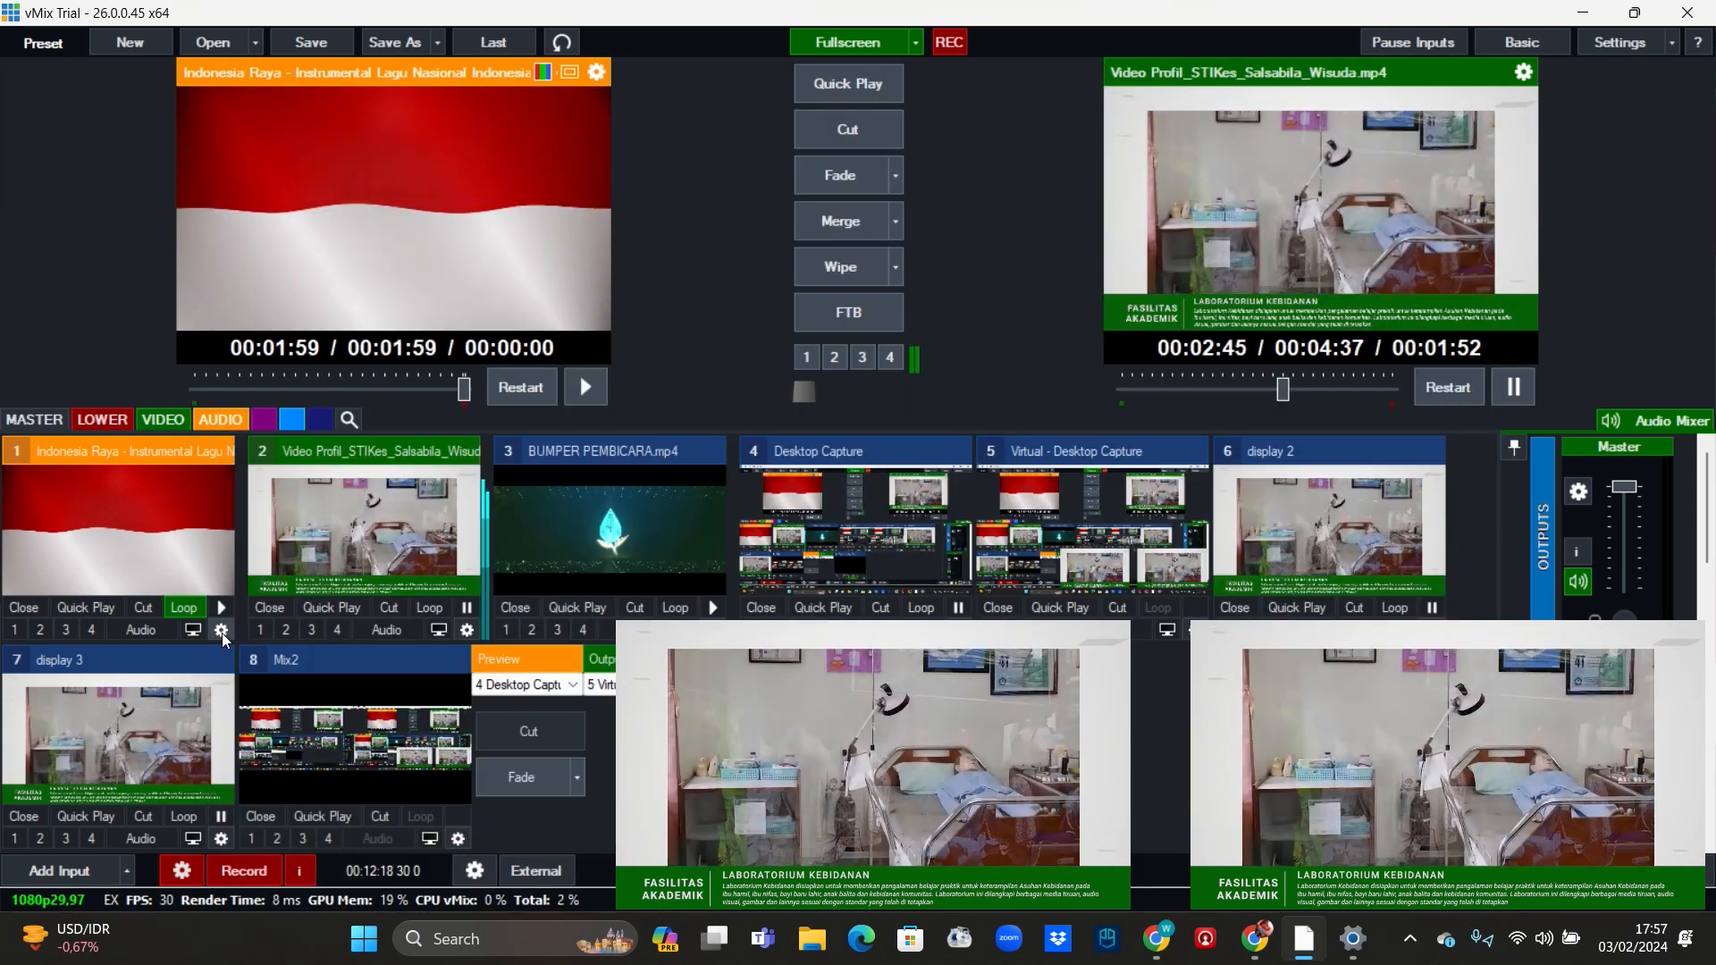
left_click(221, 631)
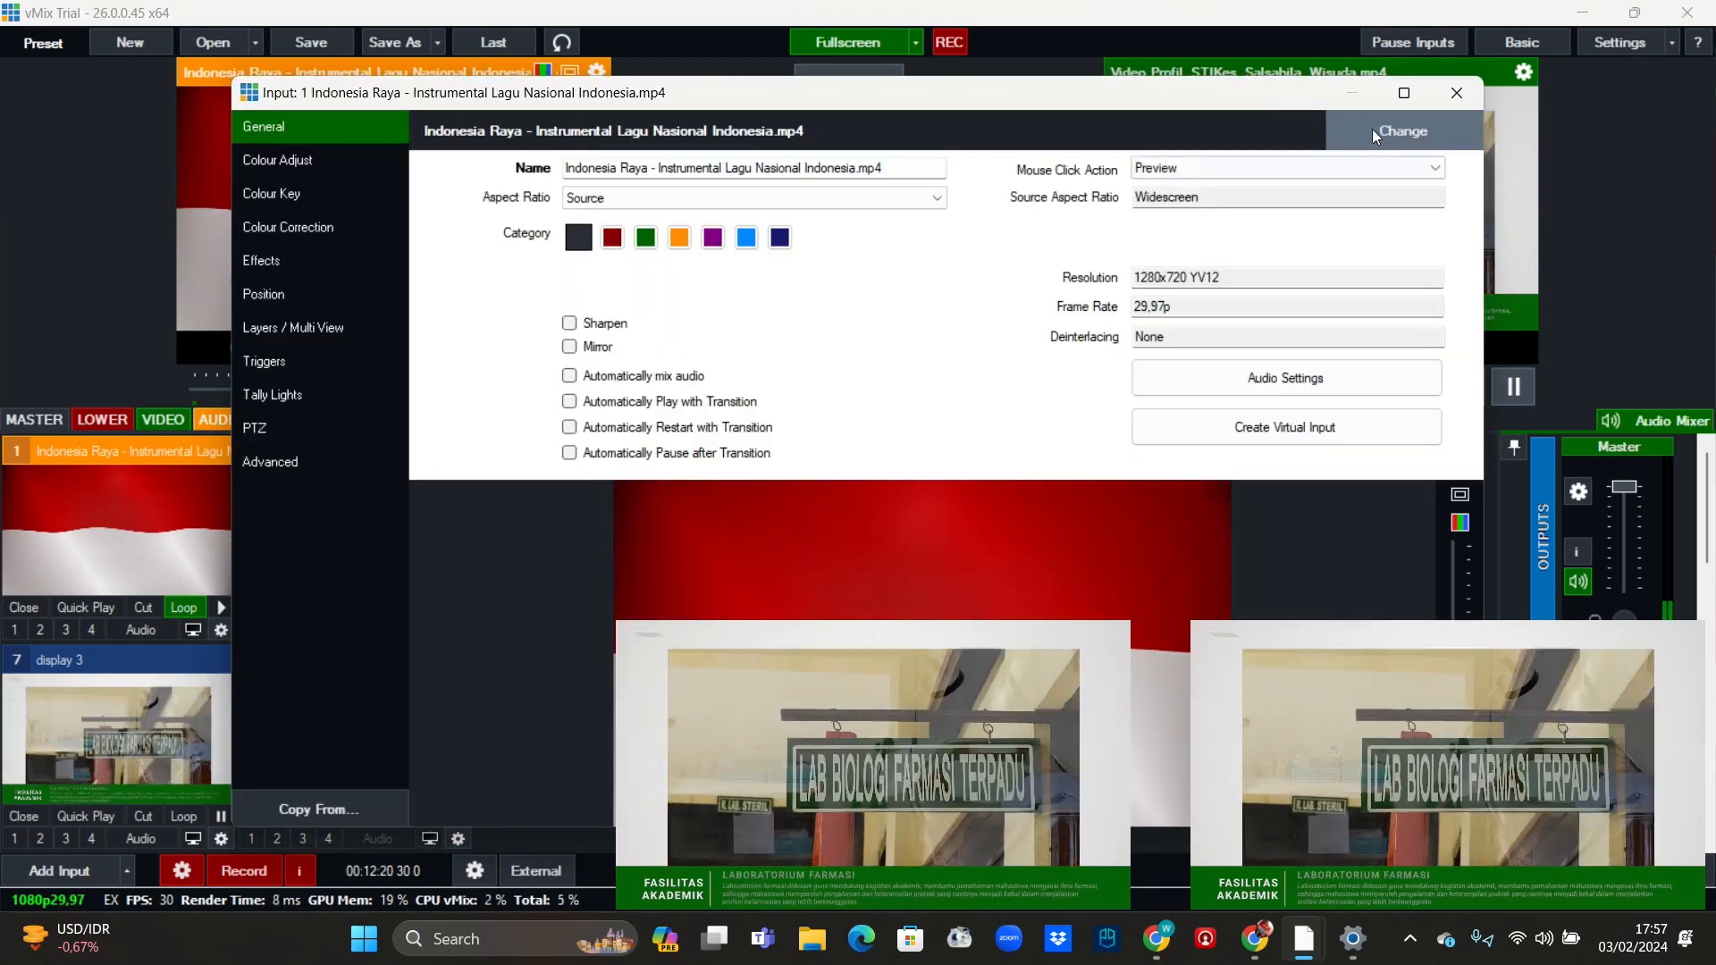
left_click(1450, 101)
Step: Alternate the Indonesia Raya and Video Profil_STIKes videos with Quick Play, ending with Indonesia Raya in the output
left_click(841, 93)
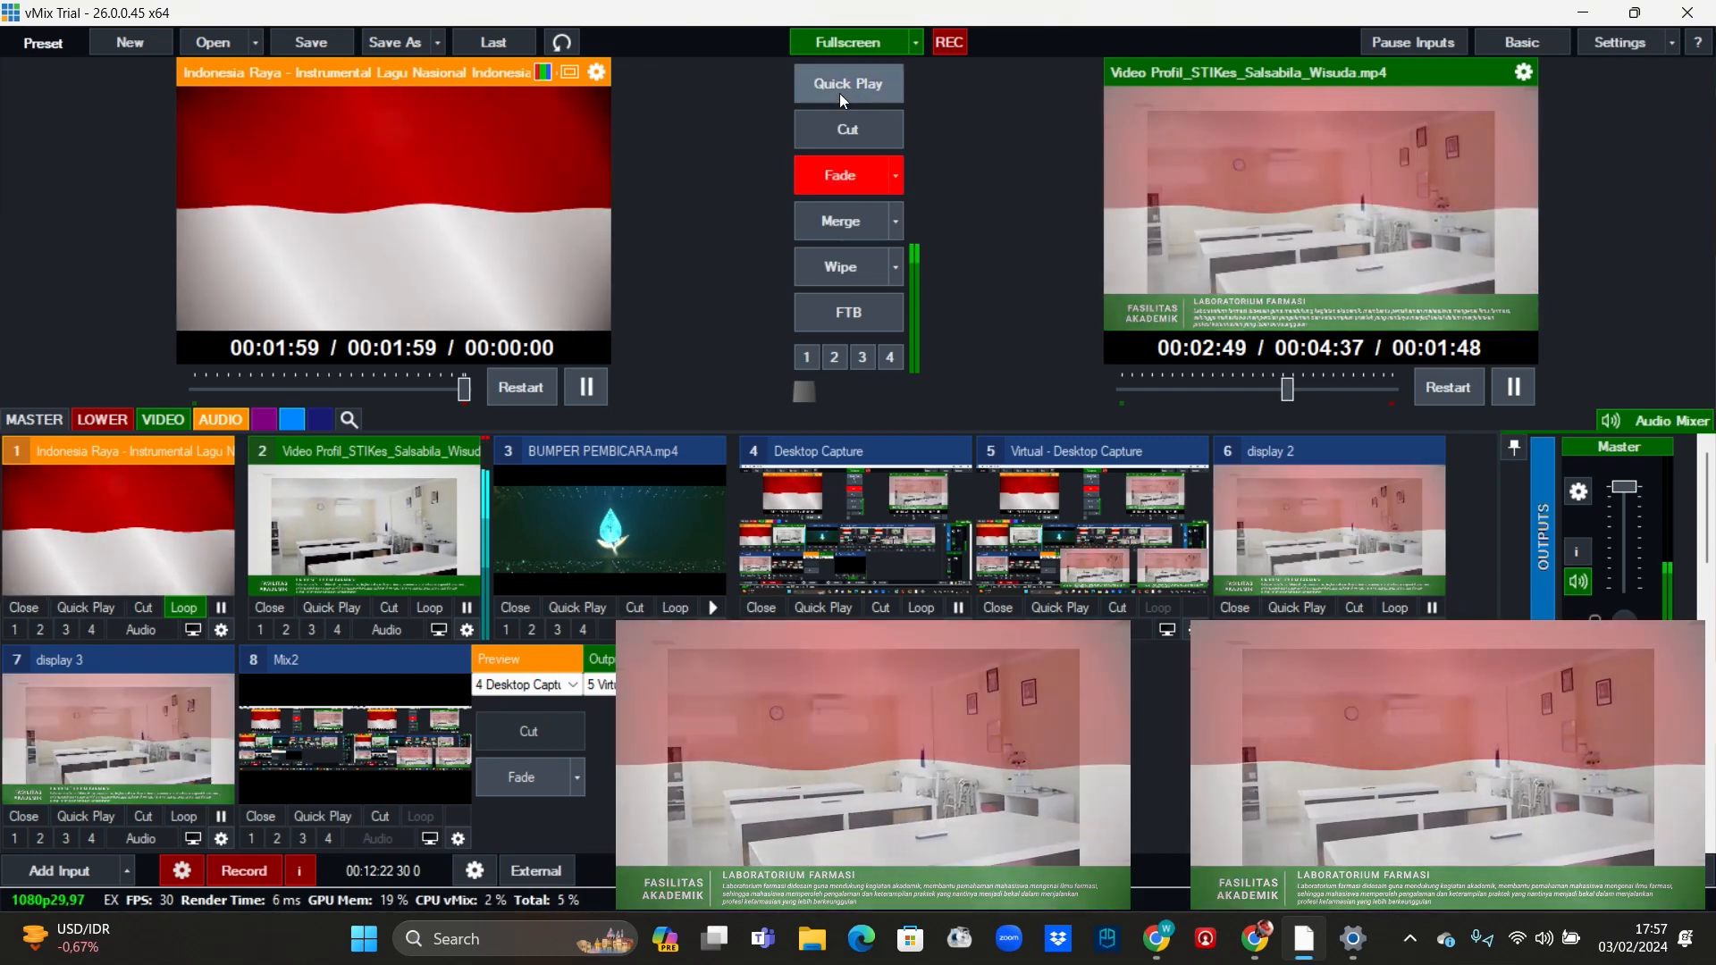
left_click(843, 83)
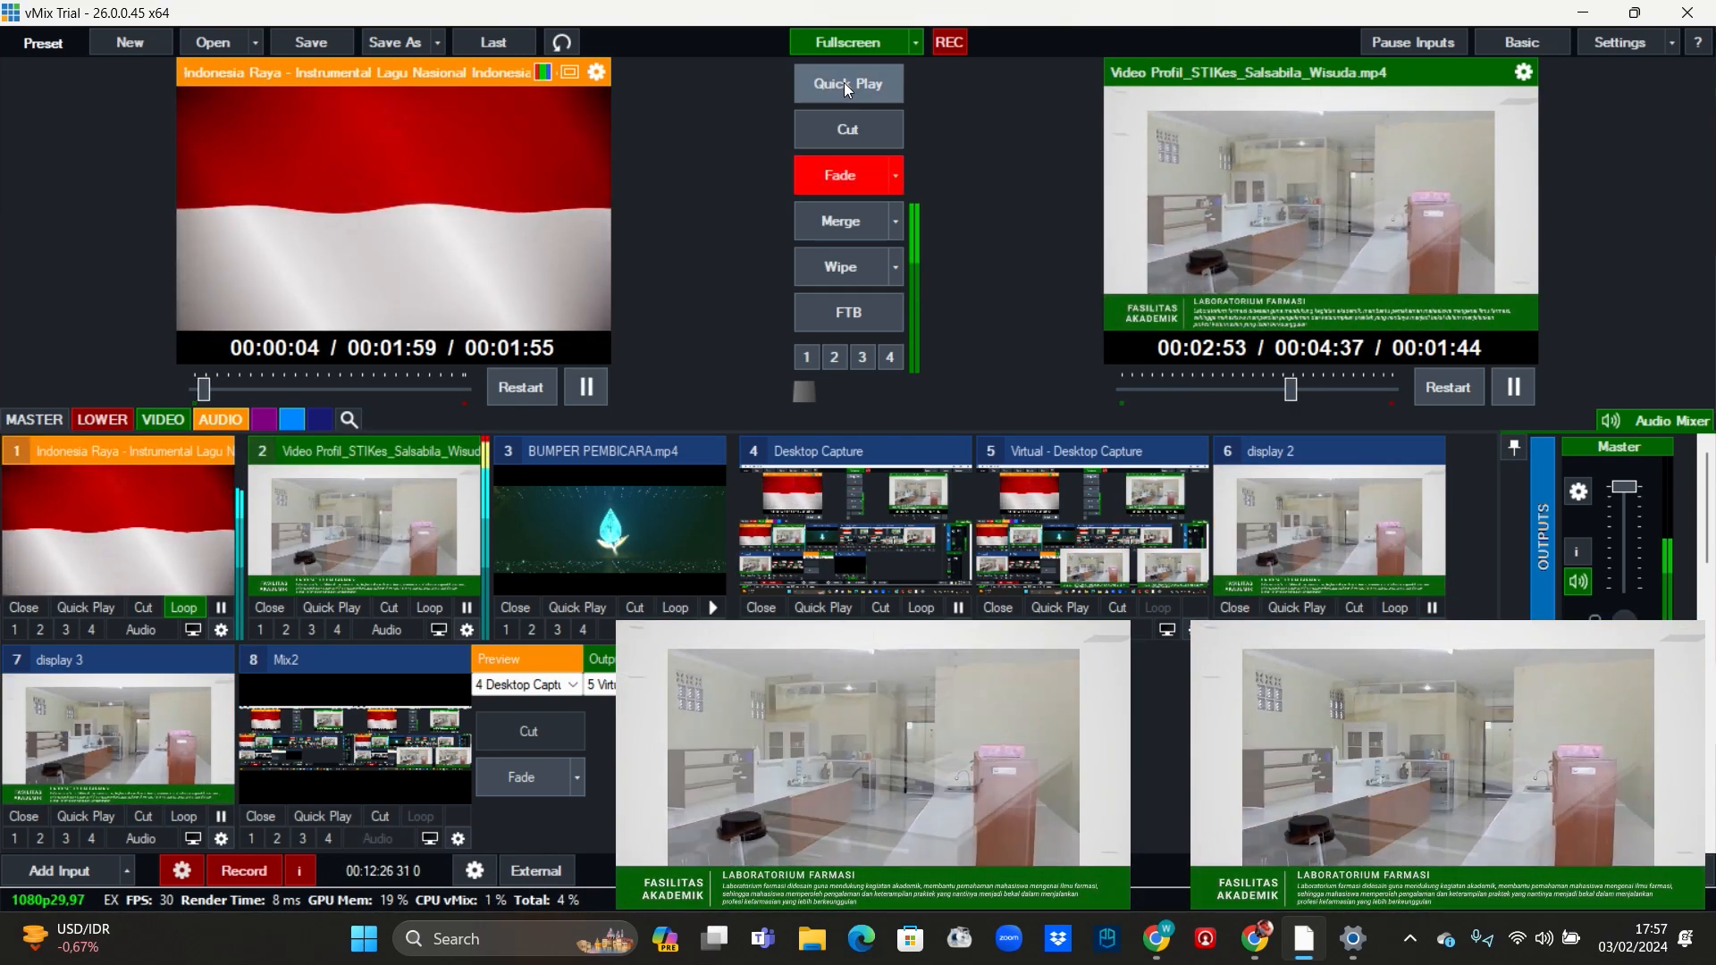
left_click(844, 83)
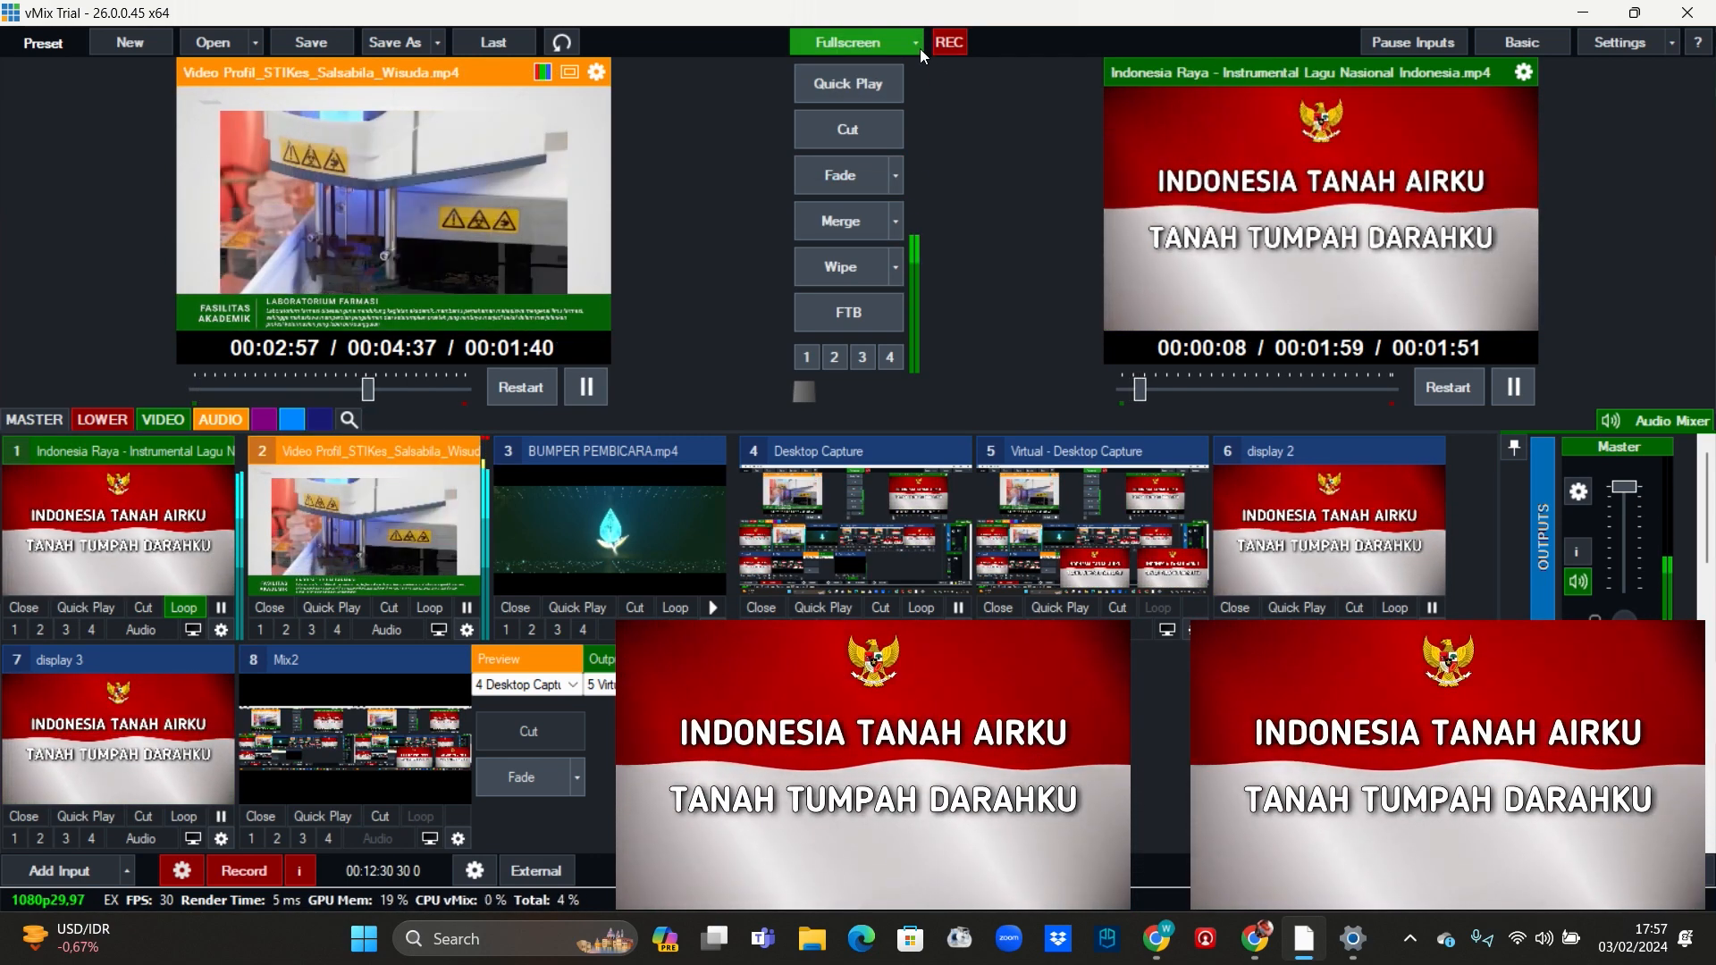
Step: Set Display 2's fullscreen source to Input3
left_click(918, 46)
mouse_move(913, 95)
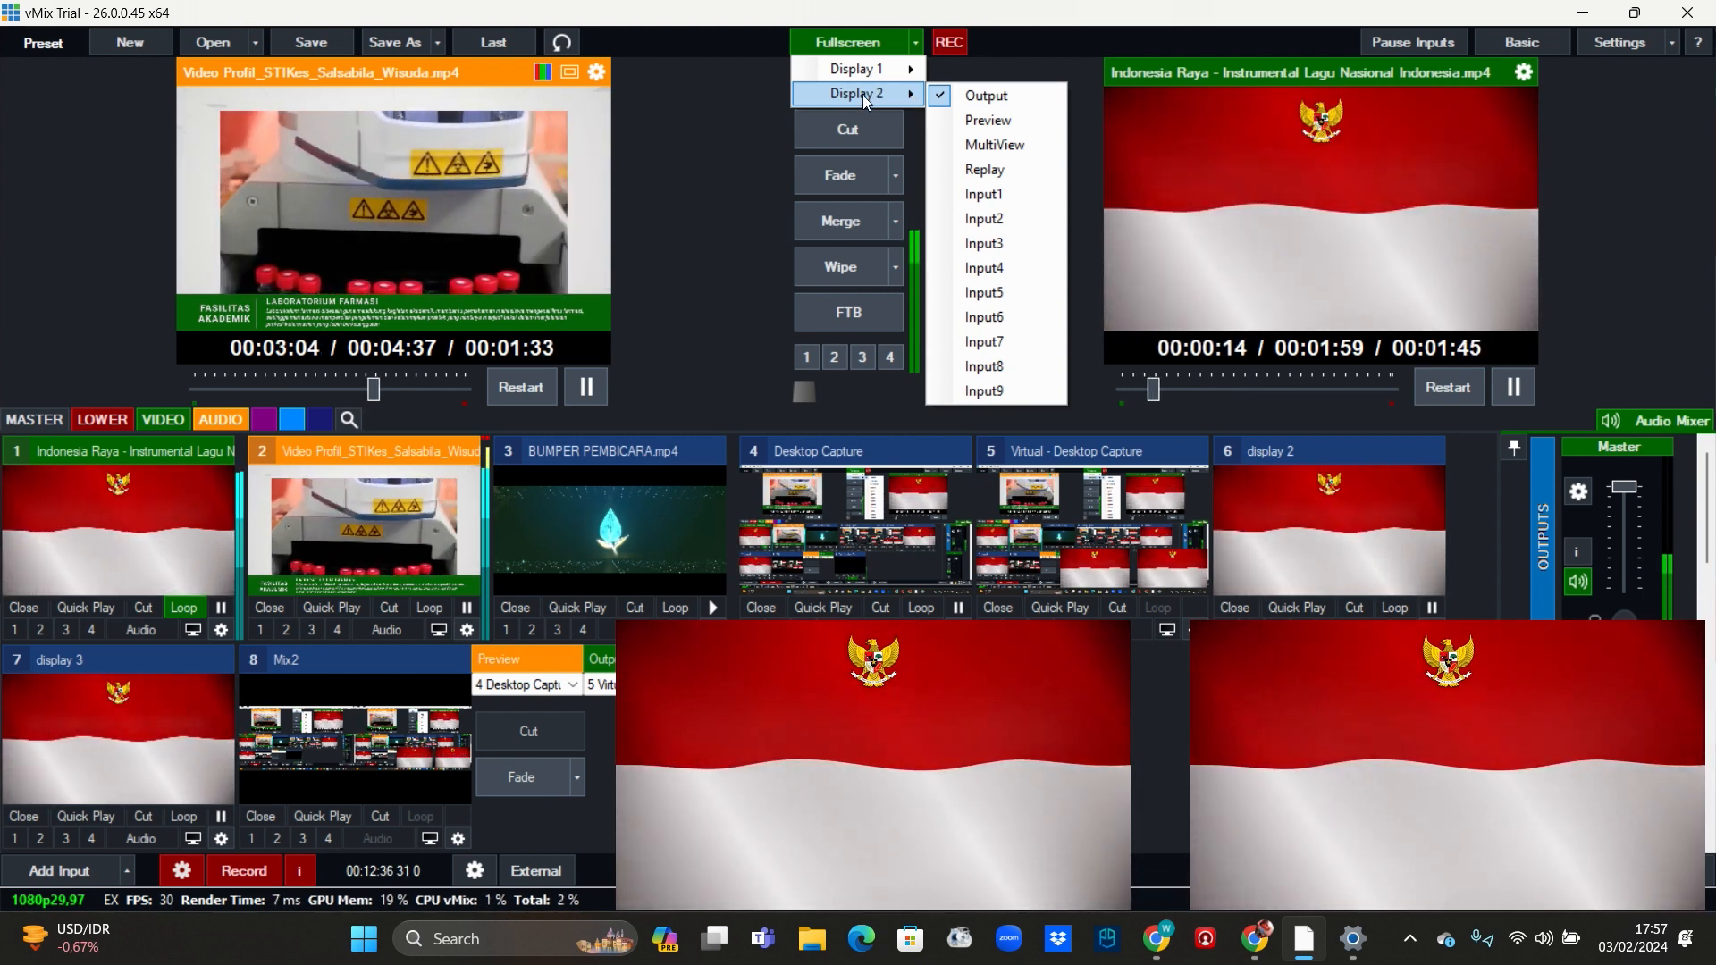
left_click(983, 243)
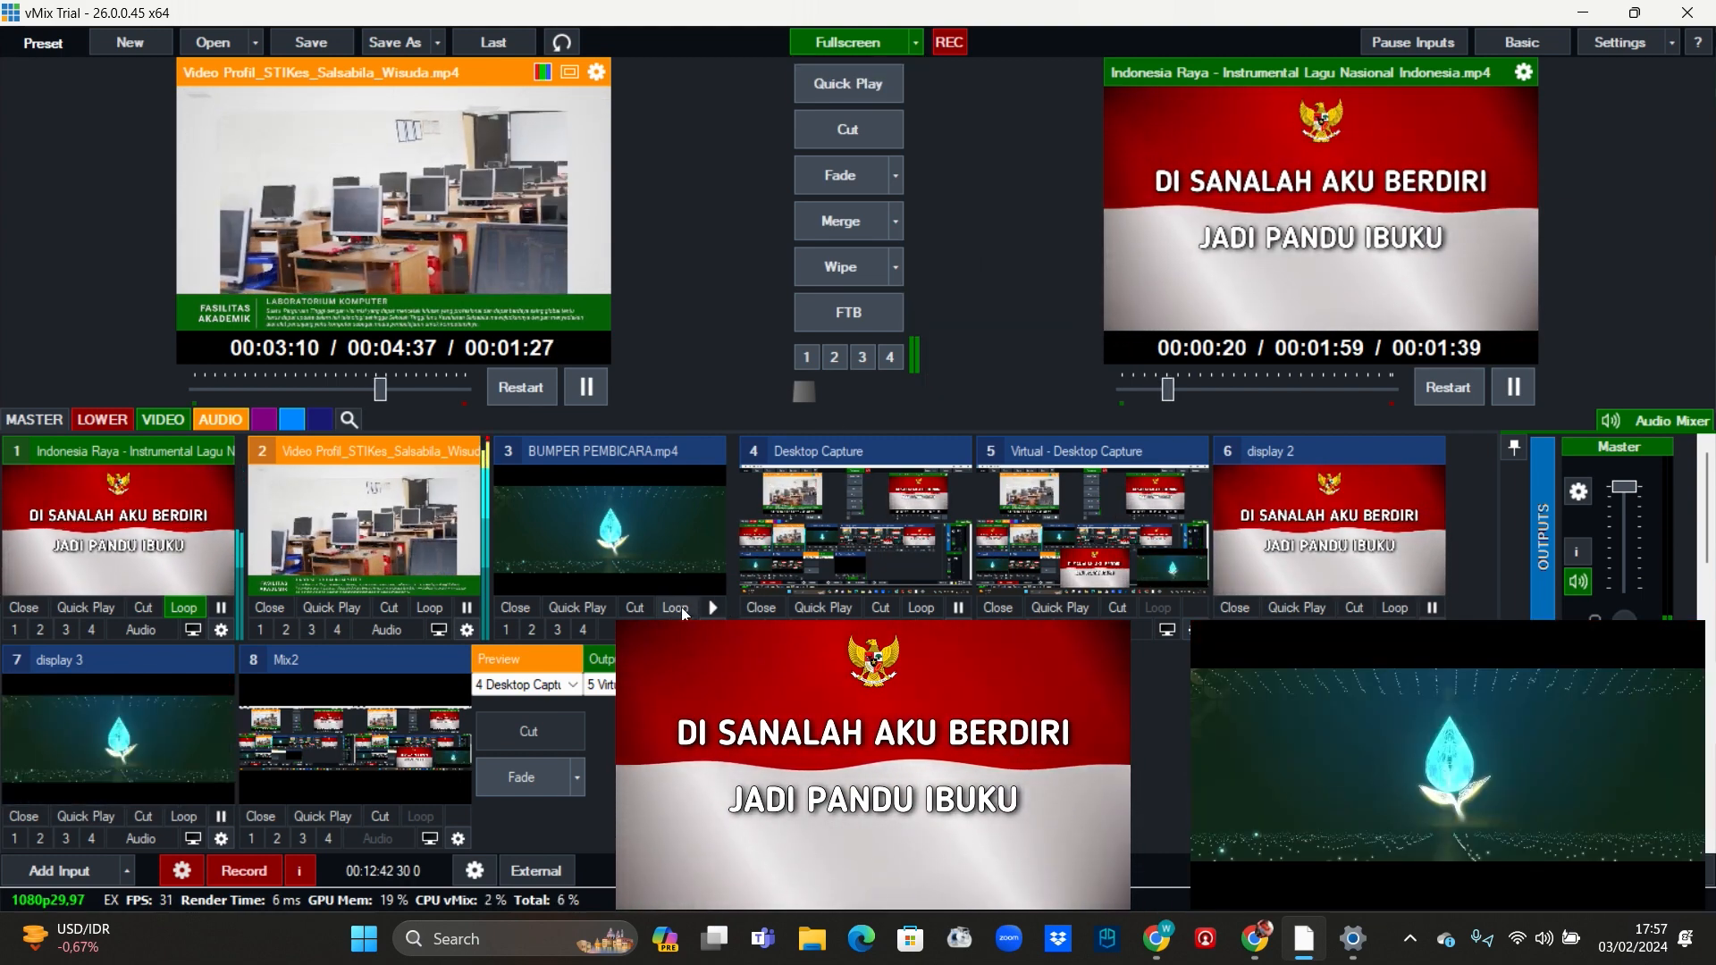
Step: Disable automatic audio mixing, automatic play with transition and automatic pause after transition for the BUMPER PEMBICARA.mp4 input
left_click(712, 630)
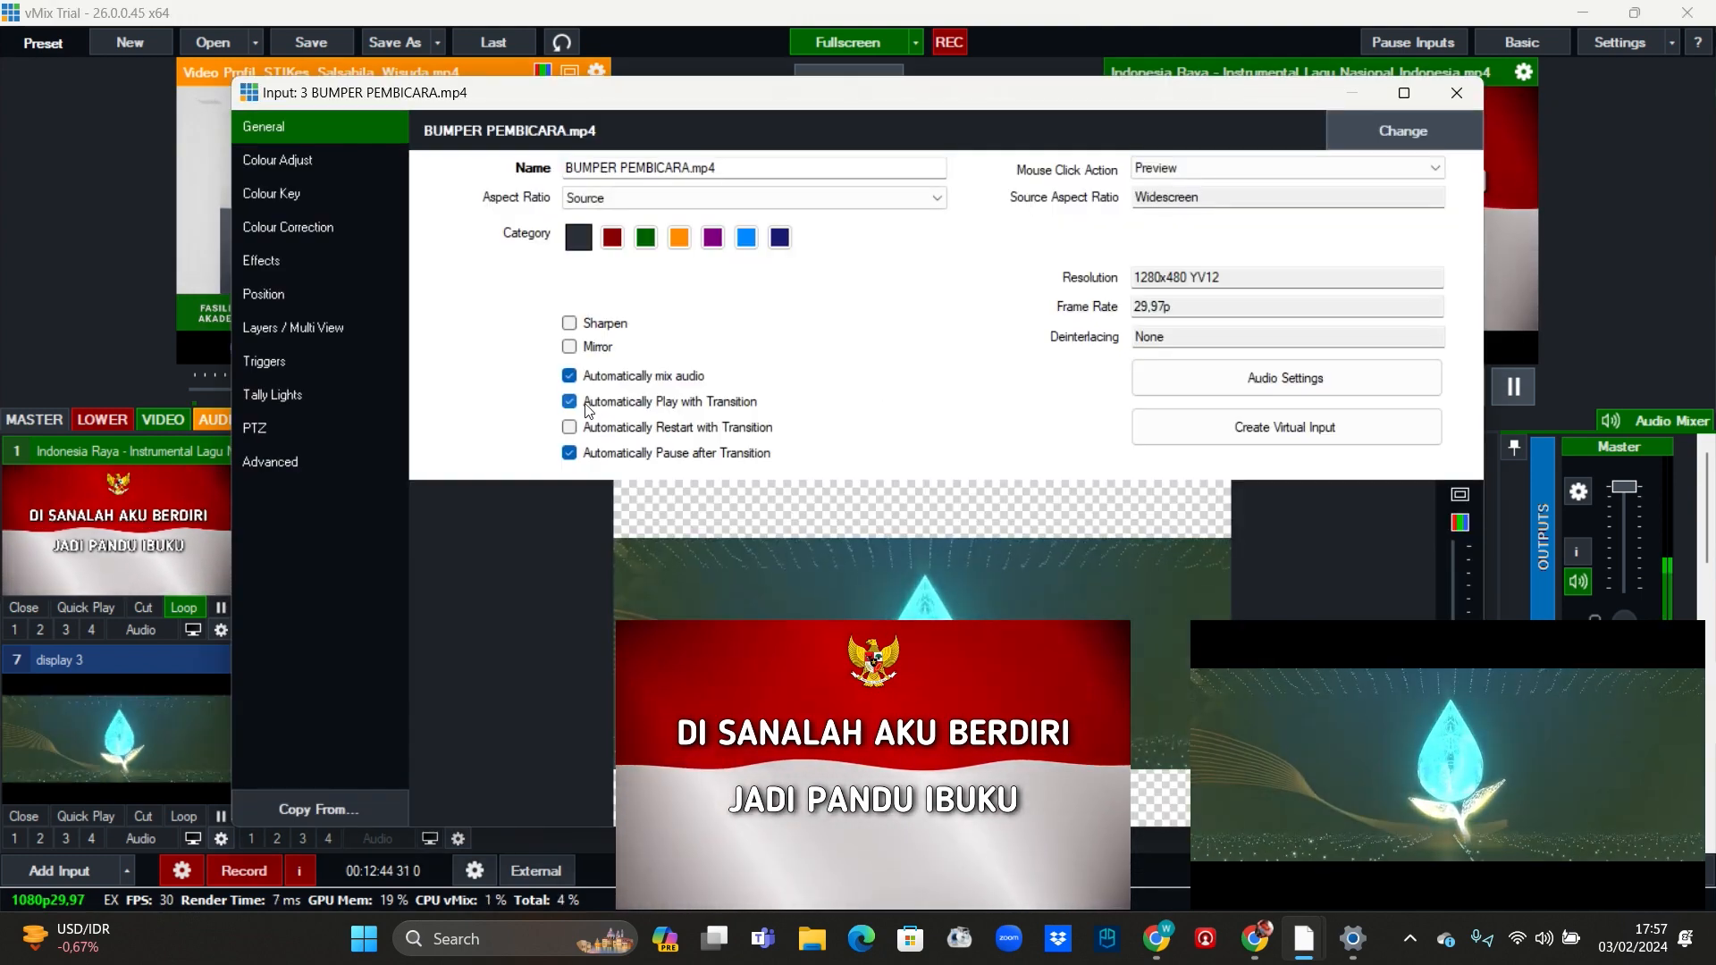
left_click(572, 402)
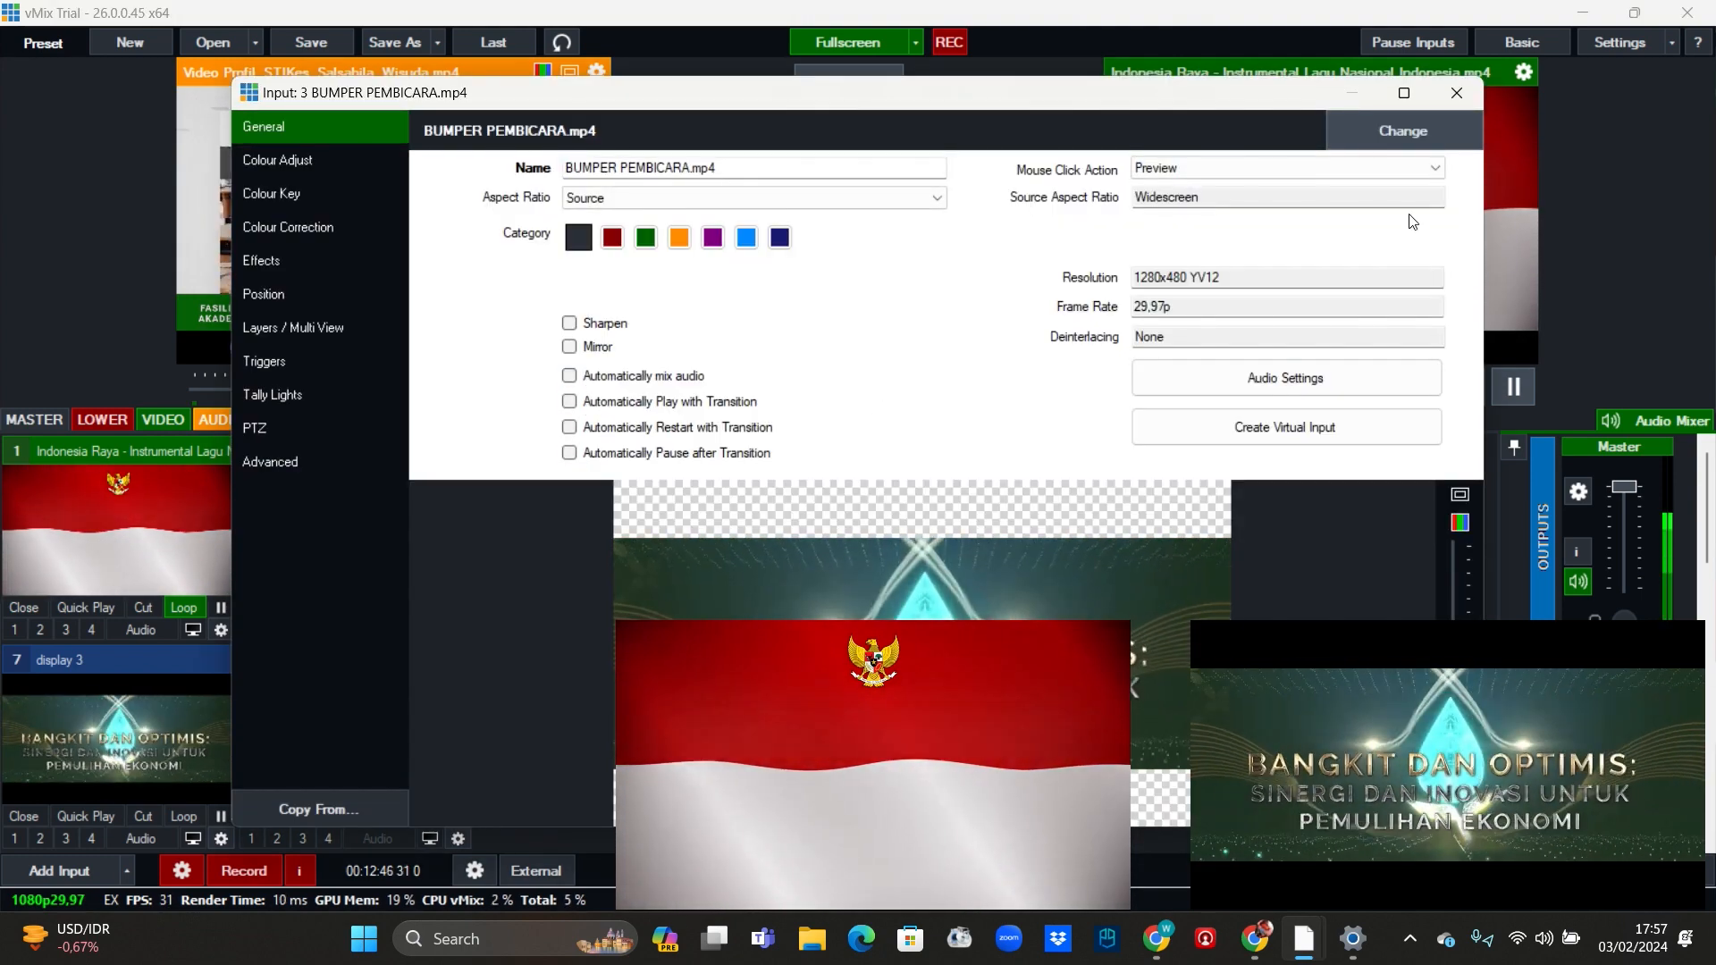
left_click(1450, 93)
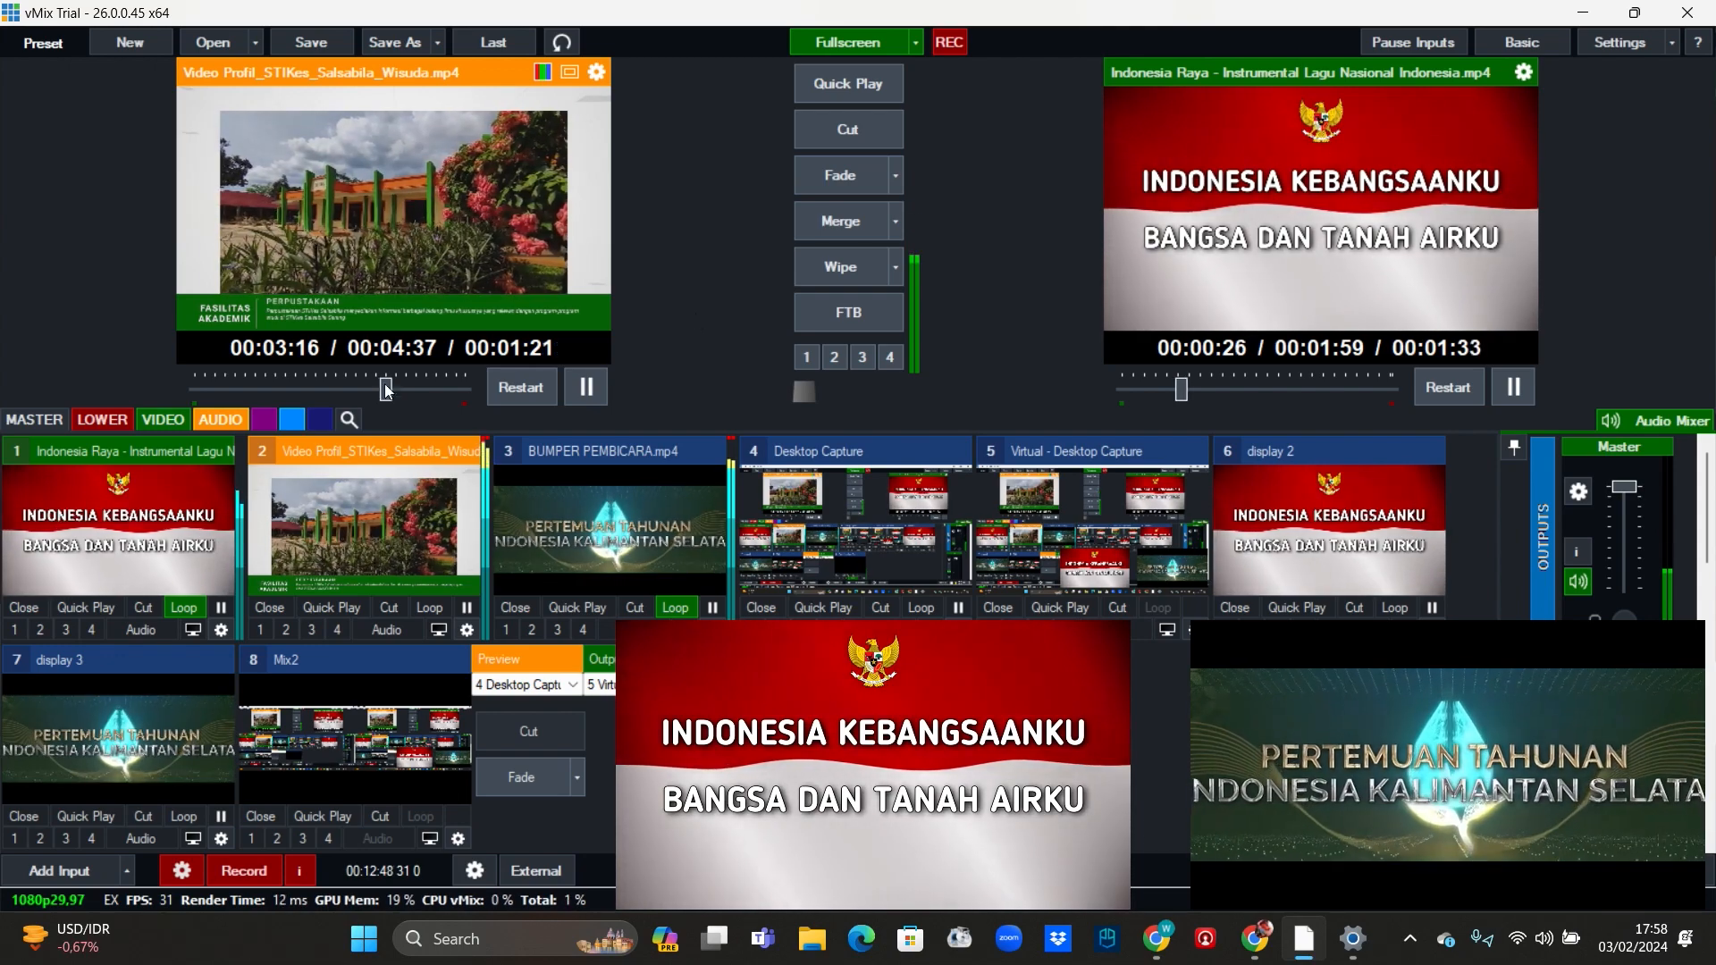
Step: Alternate the Indonesia Raya and Video Profil_STIKes videos in the main output with Quick Play
left_click(864, 80)
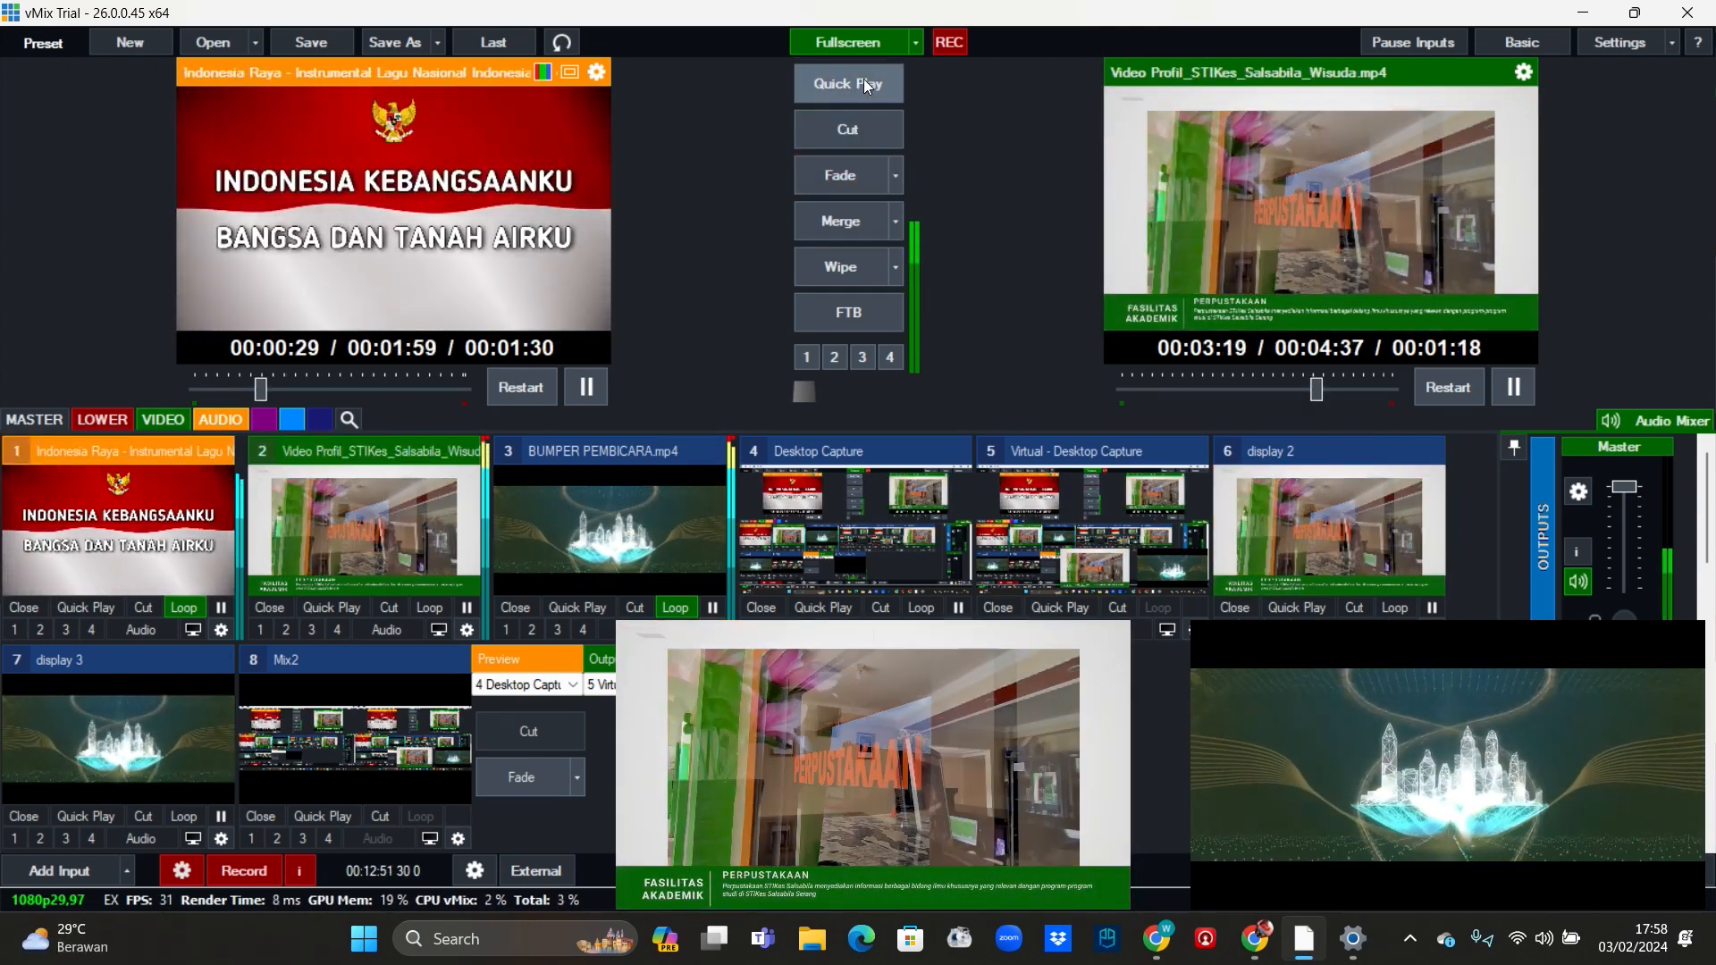
left_click(867, 86)
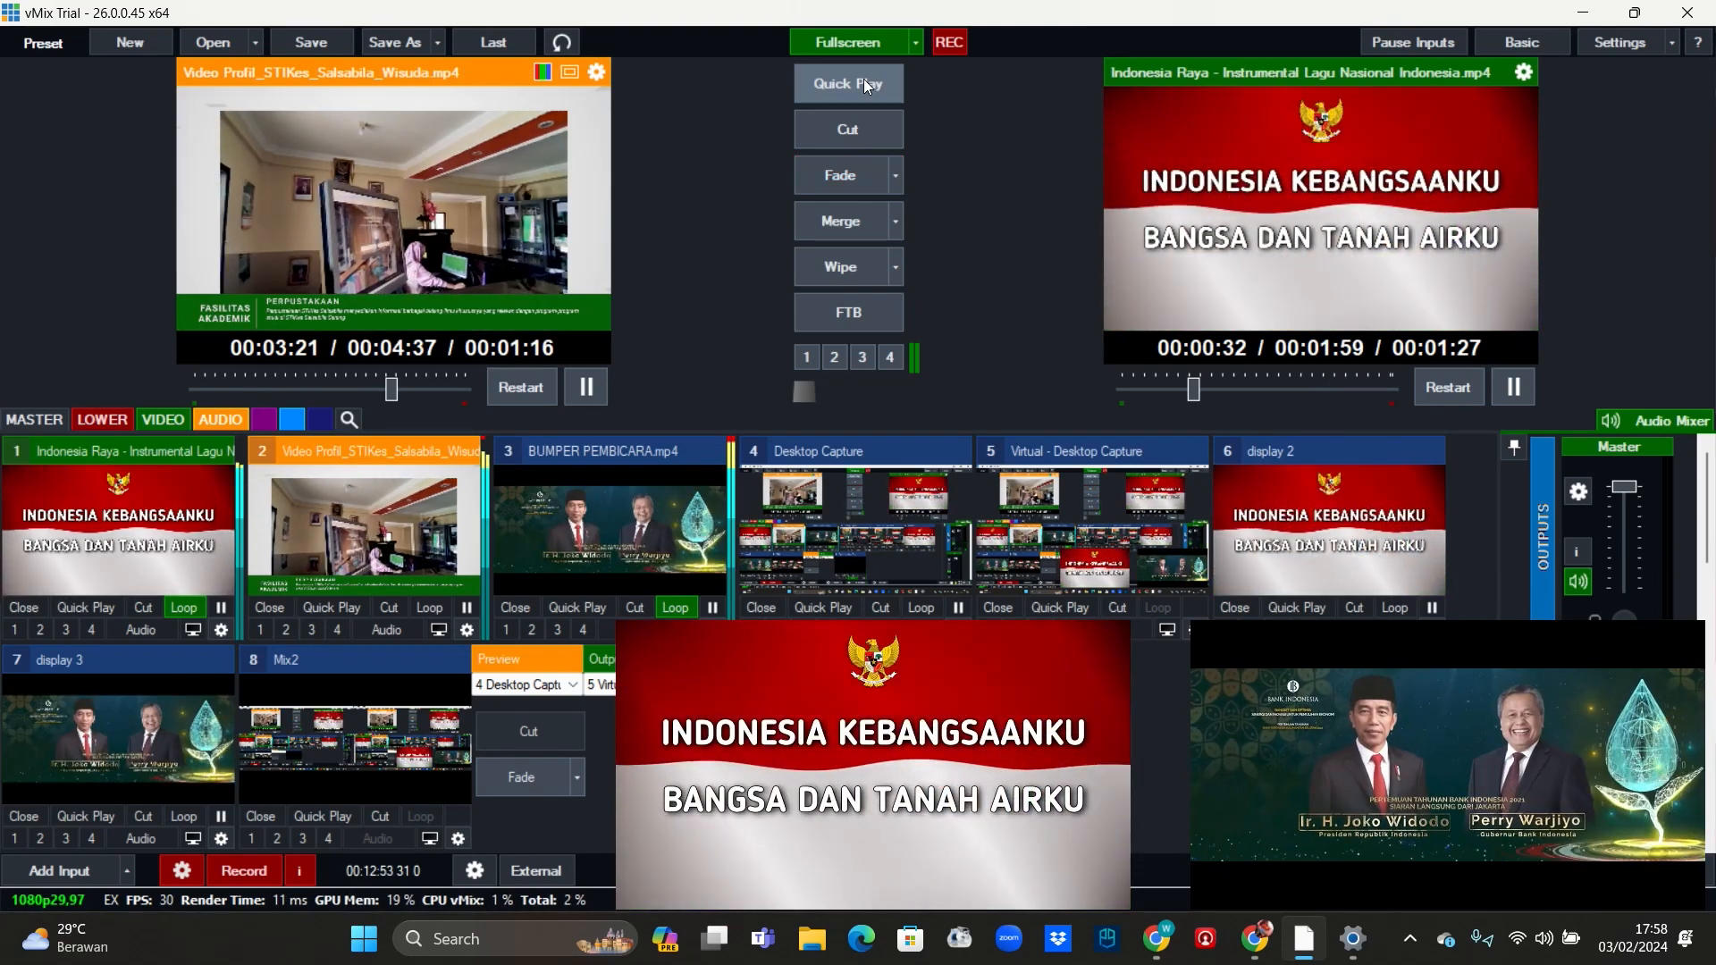
left_click(867, 86)
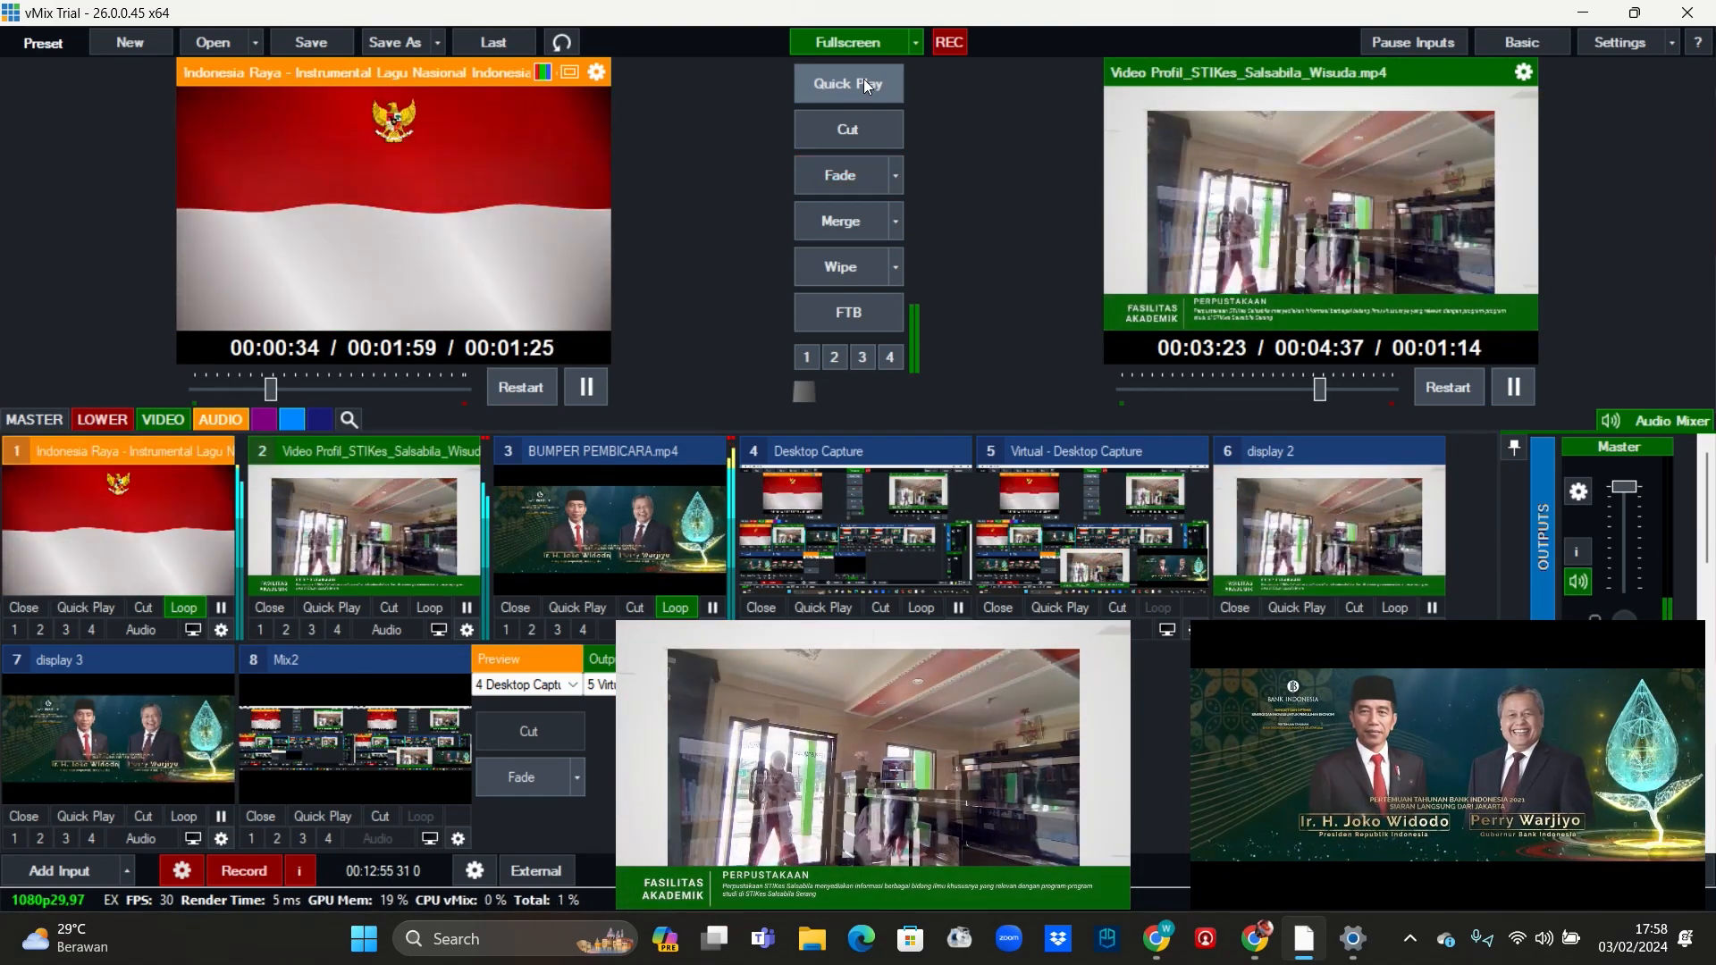
Step: Set Display 2's fullscreen source to Output and swap the Indonesia Raya and Video Profil_STIKes videos in the main output
left_click(917, 43)
mouse_move(885, 93)
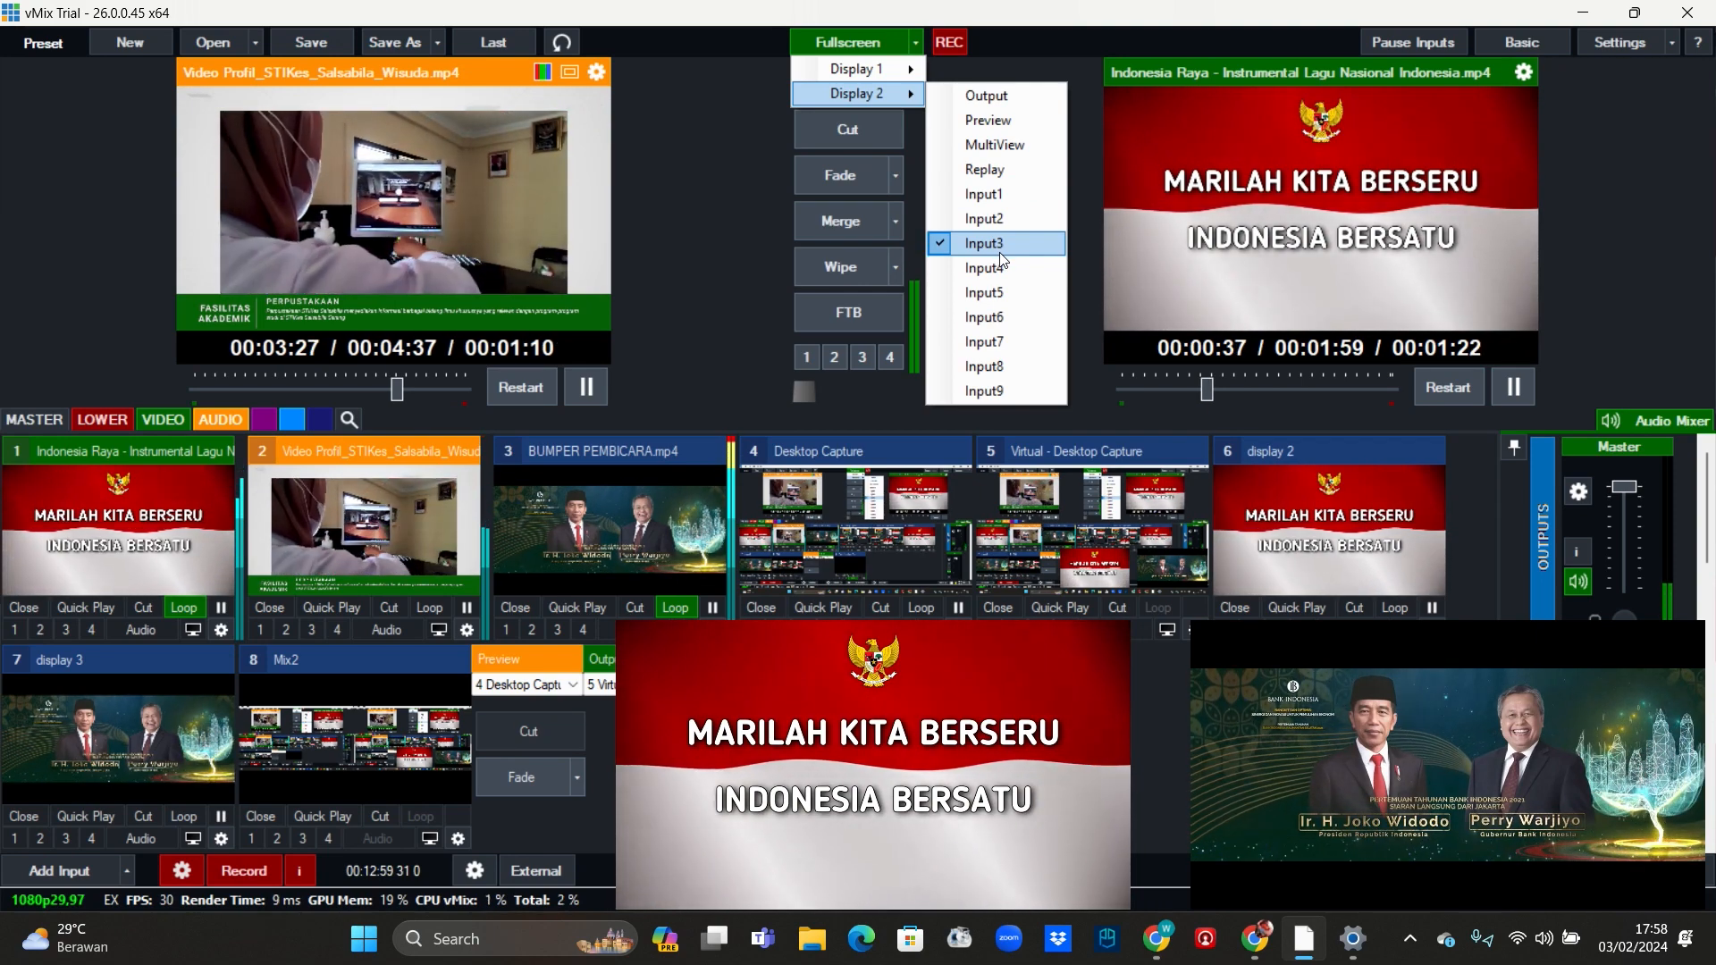
left_click(990, 99)
left_click(833, 183)
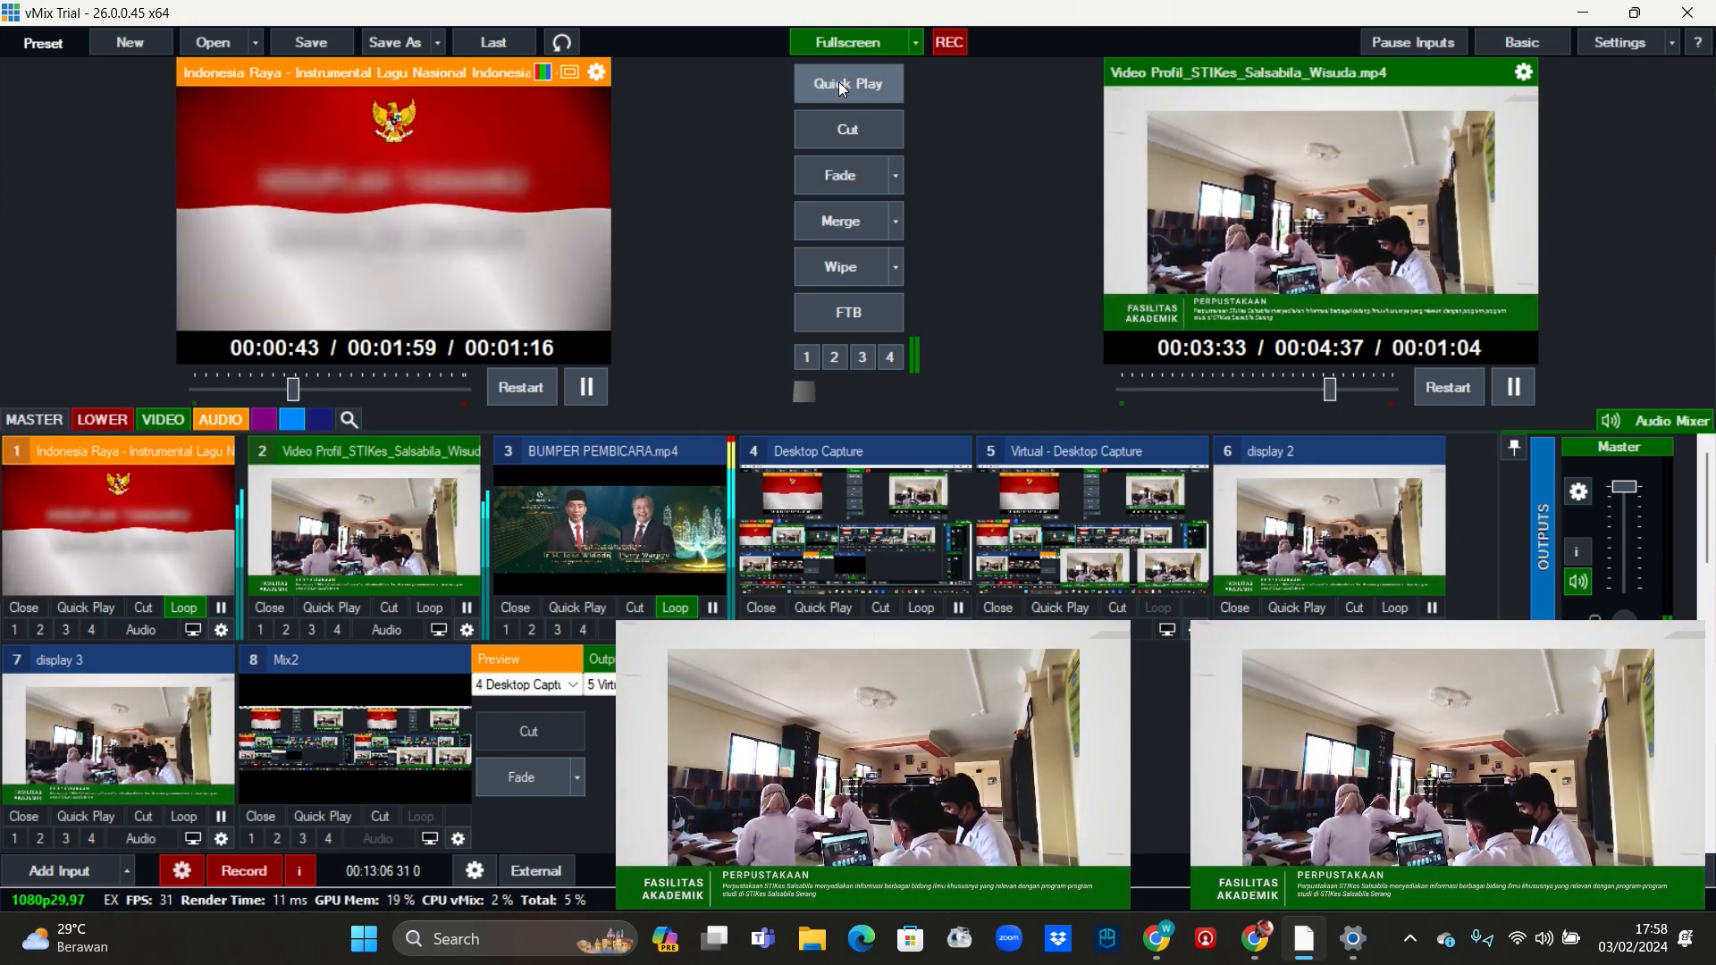
left_click(839, 82)
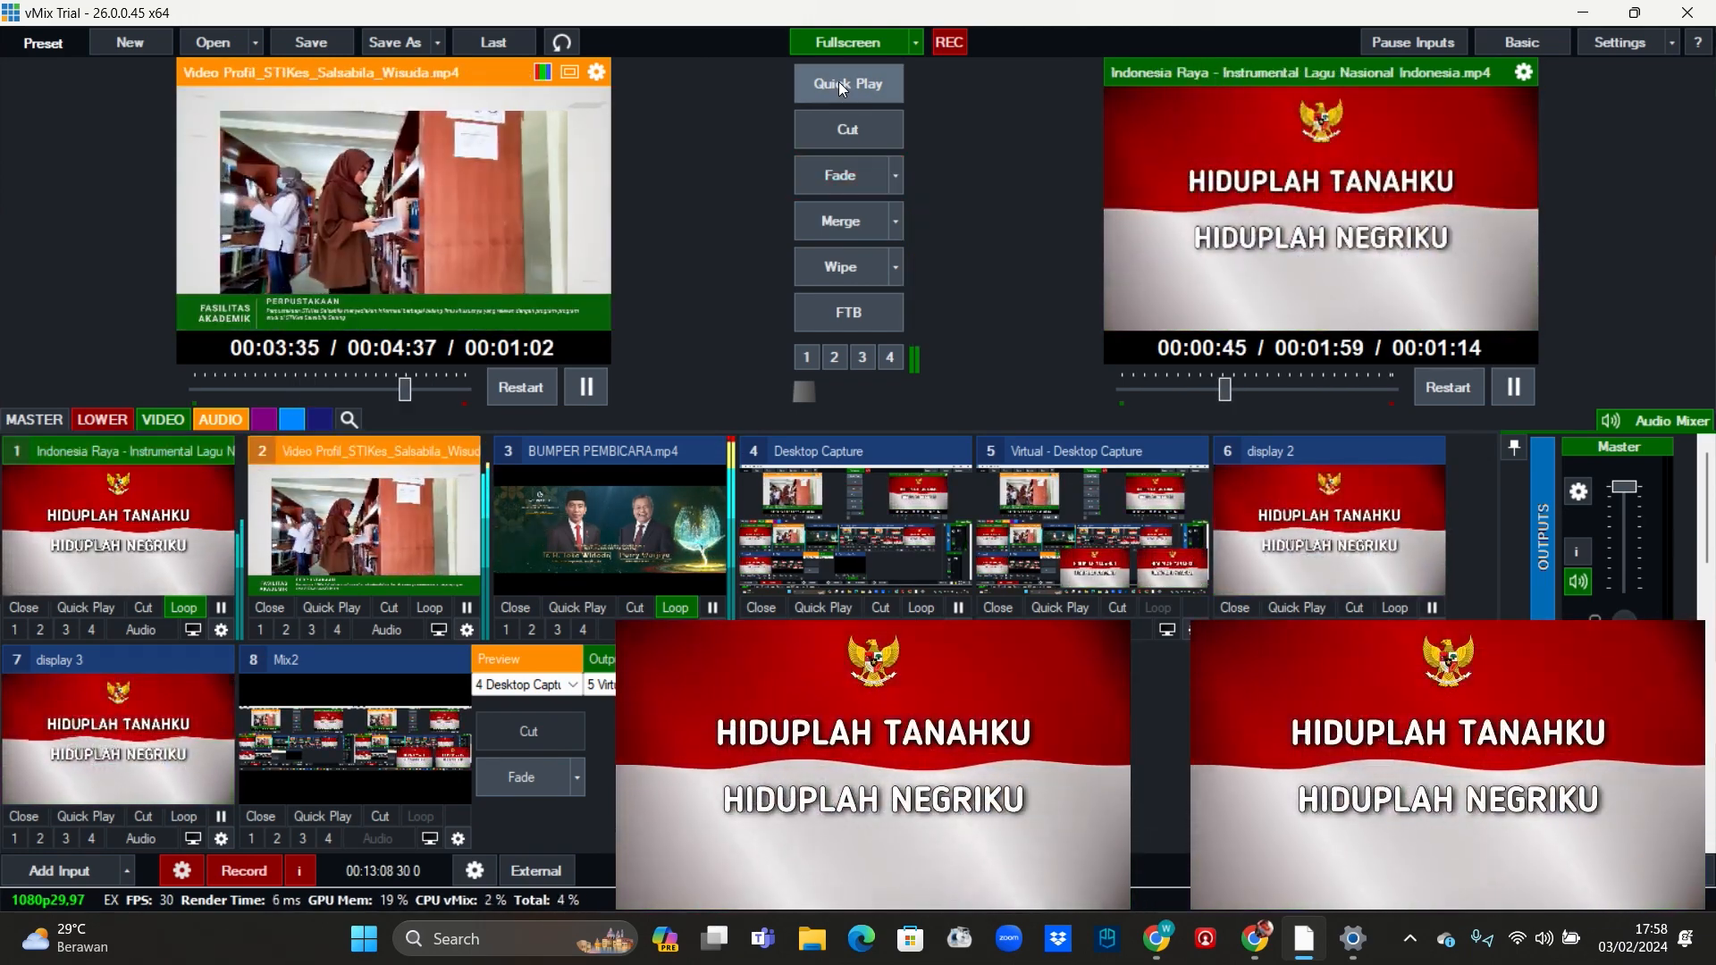
Step: Set Display 2's fullscreen source to Input2
left_click(918, 42)
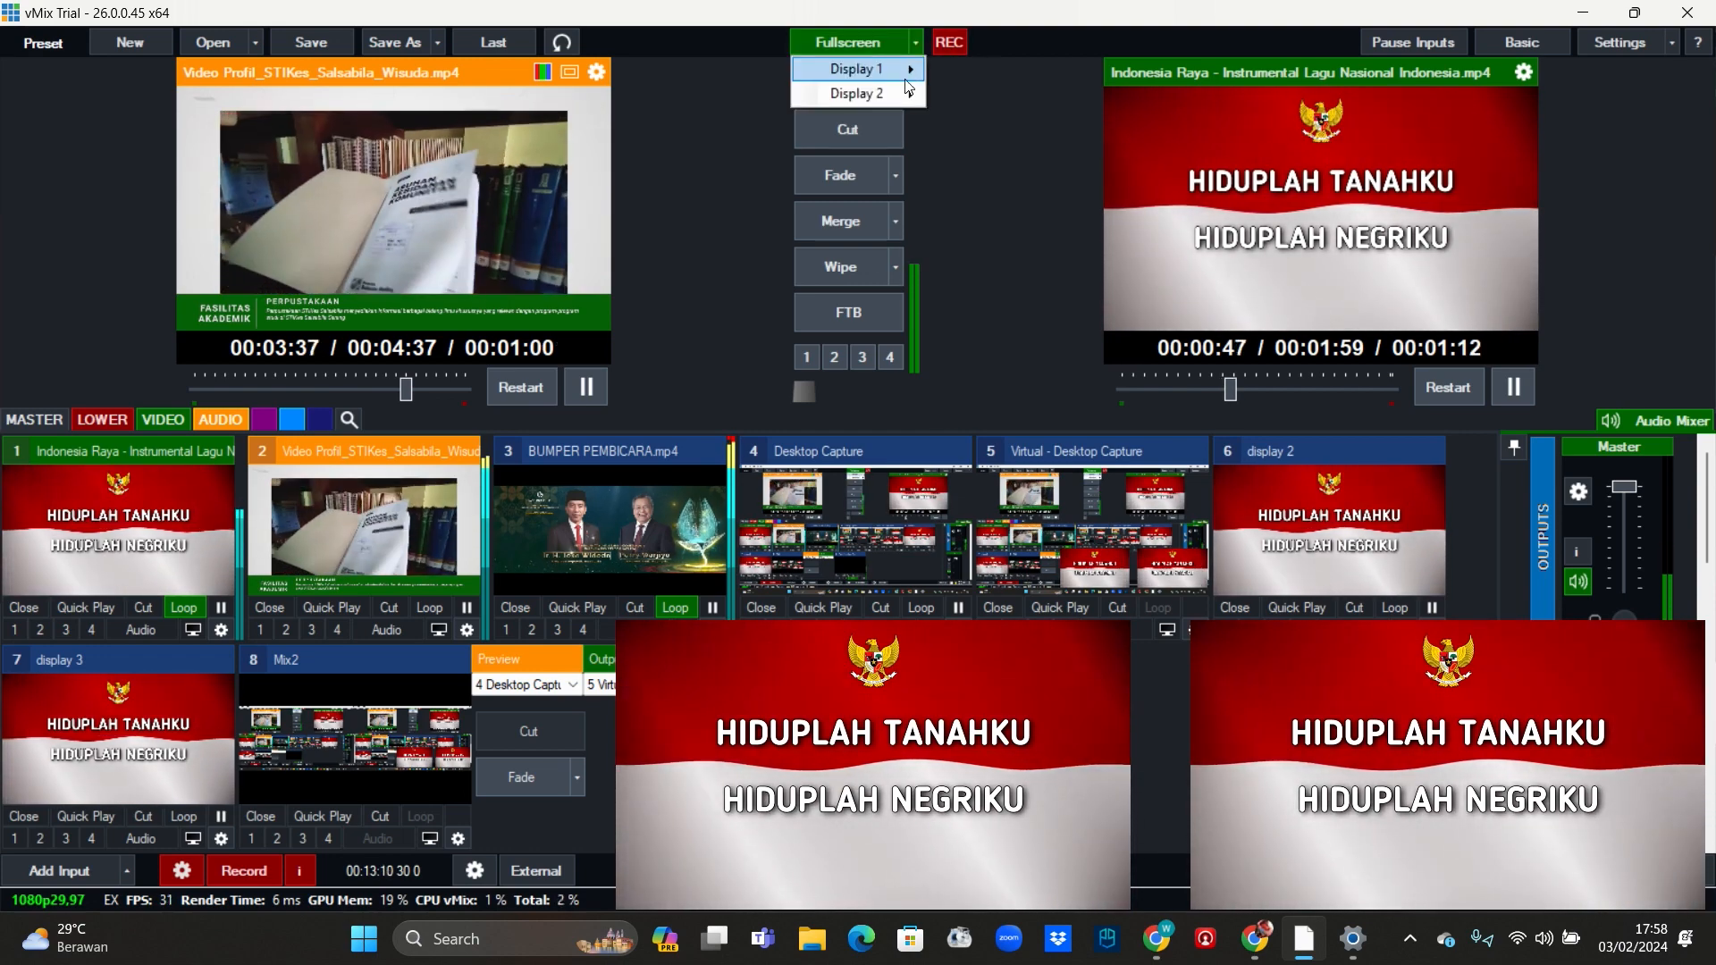
mouse_move(903, 97)
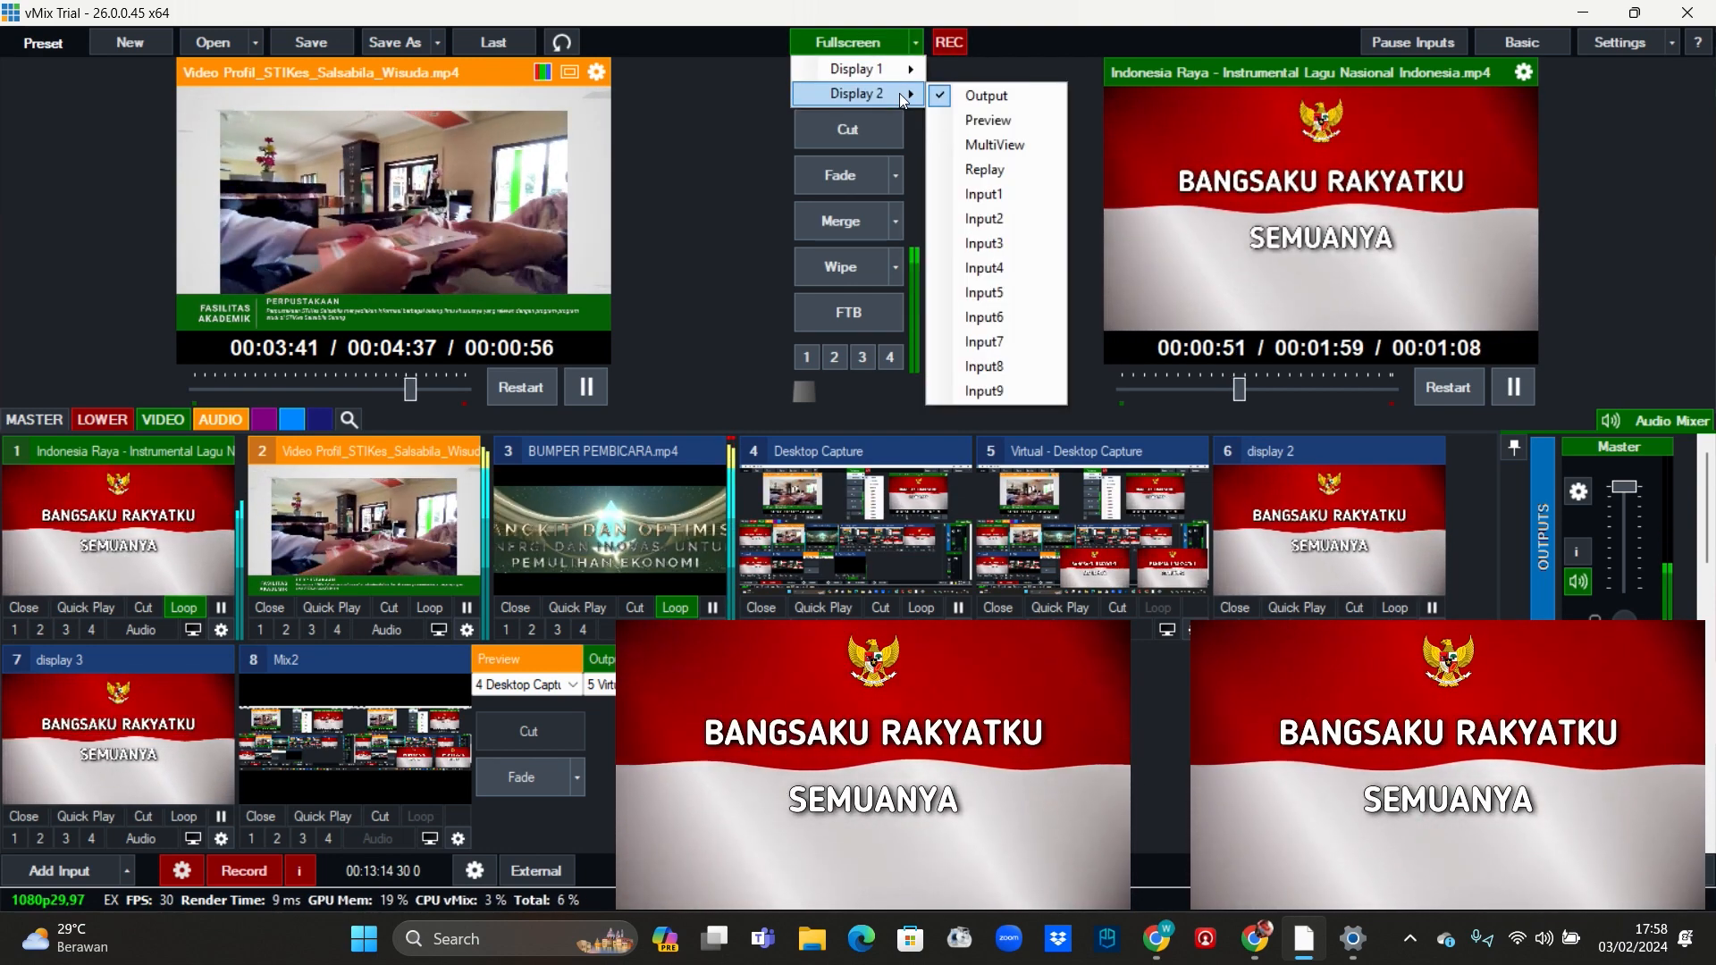
left_click(1003, 226)
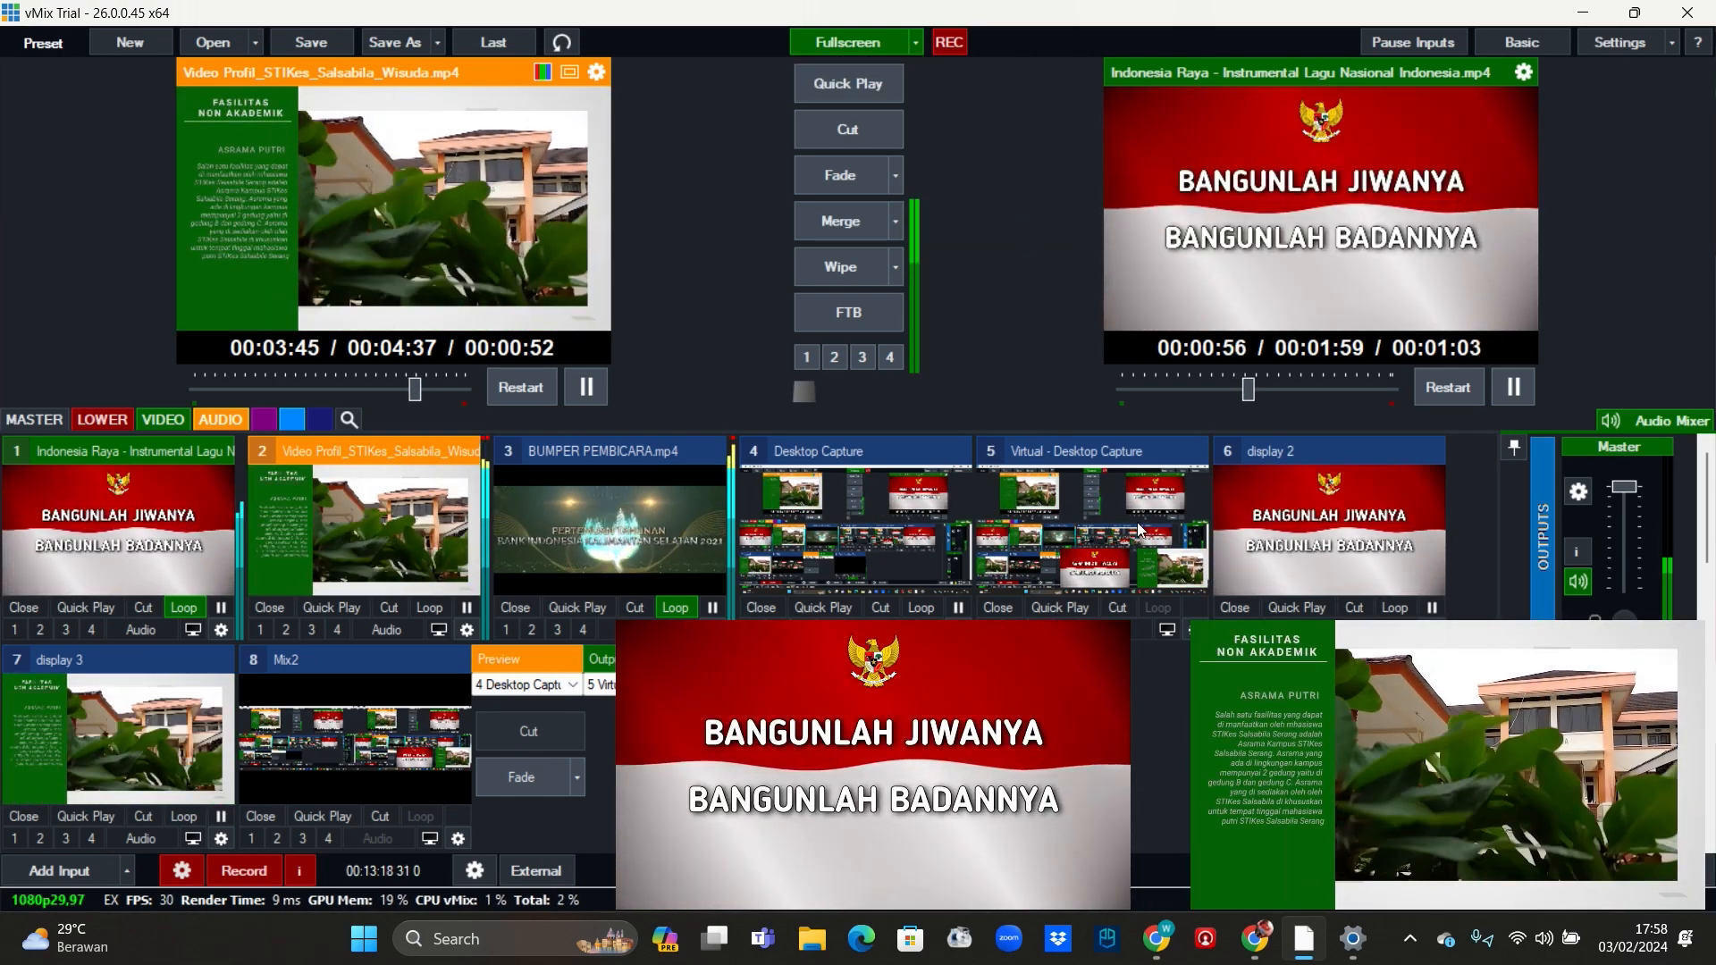
Step: Load BUMPER PEMBICARA.mp4 into the preview and alternate it with Indonesia Raya using Quick Play, ending with Indonesia Raya in the output
left_click(631, 518)
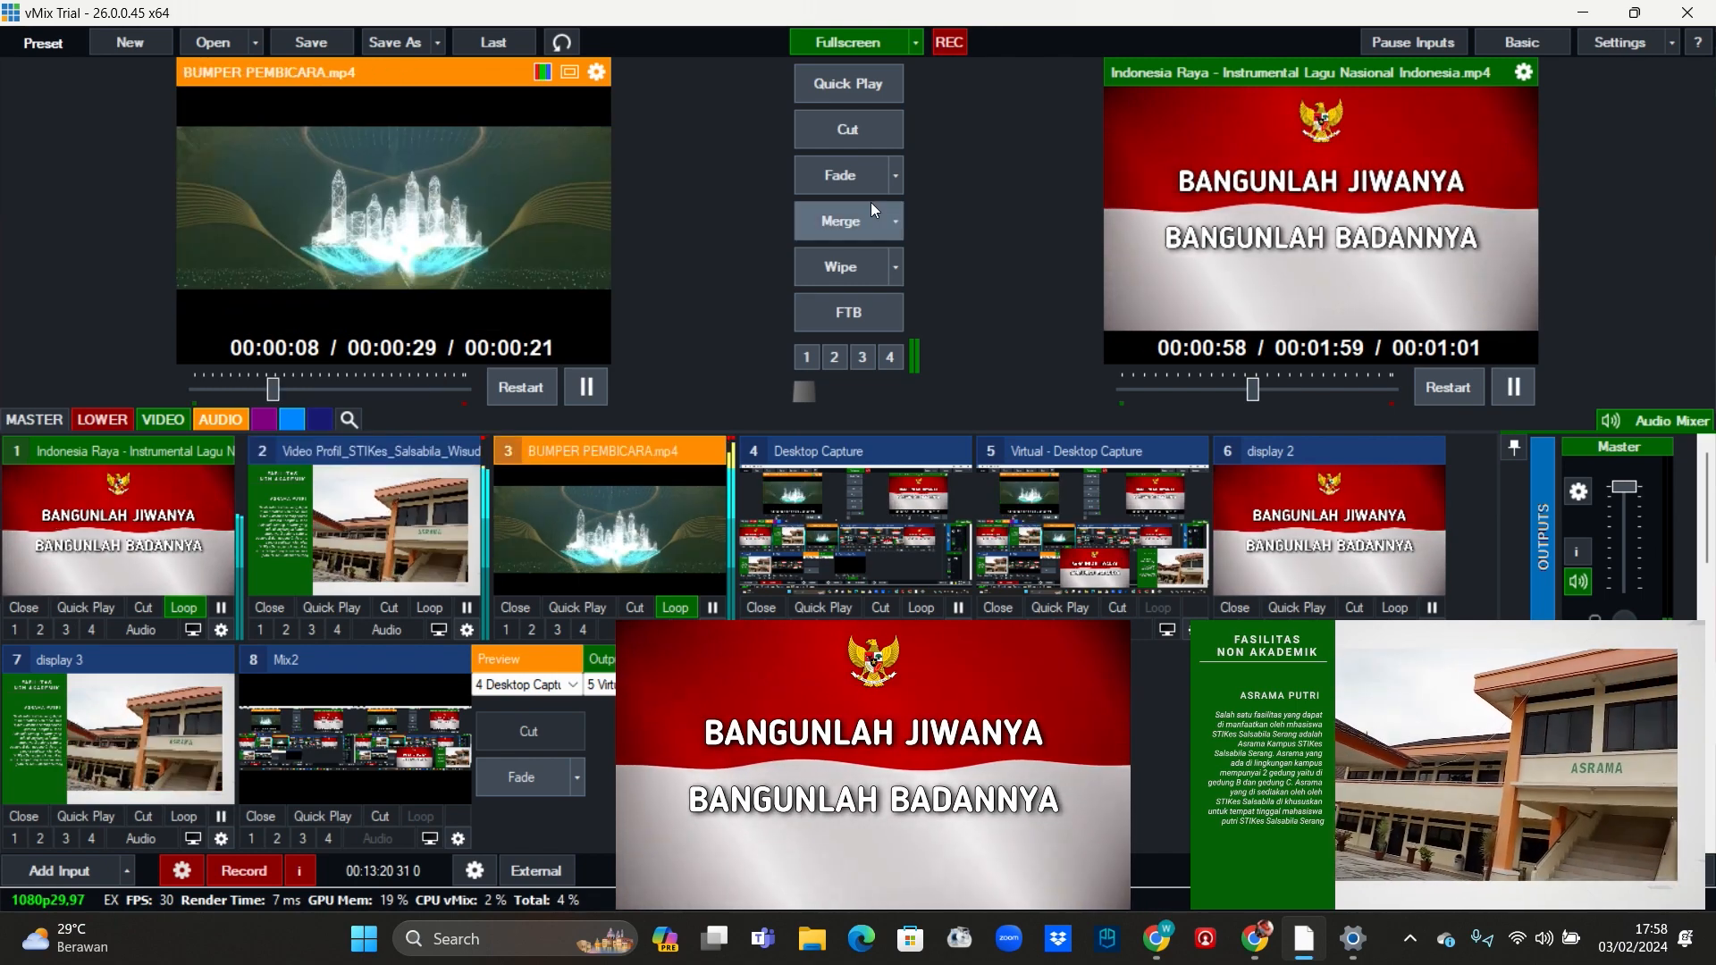
left_click(878, 84)
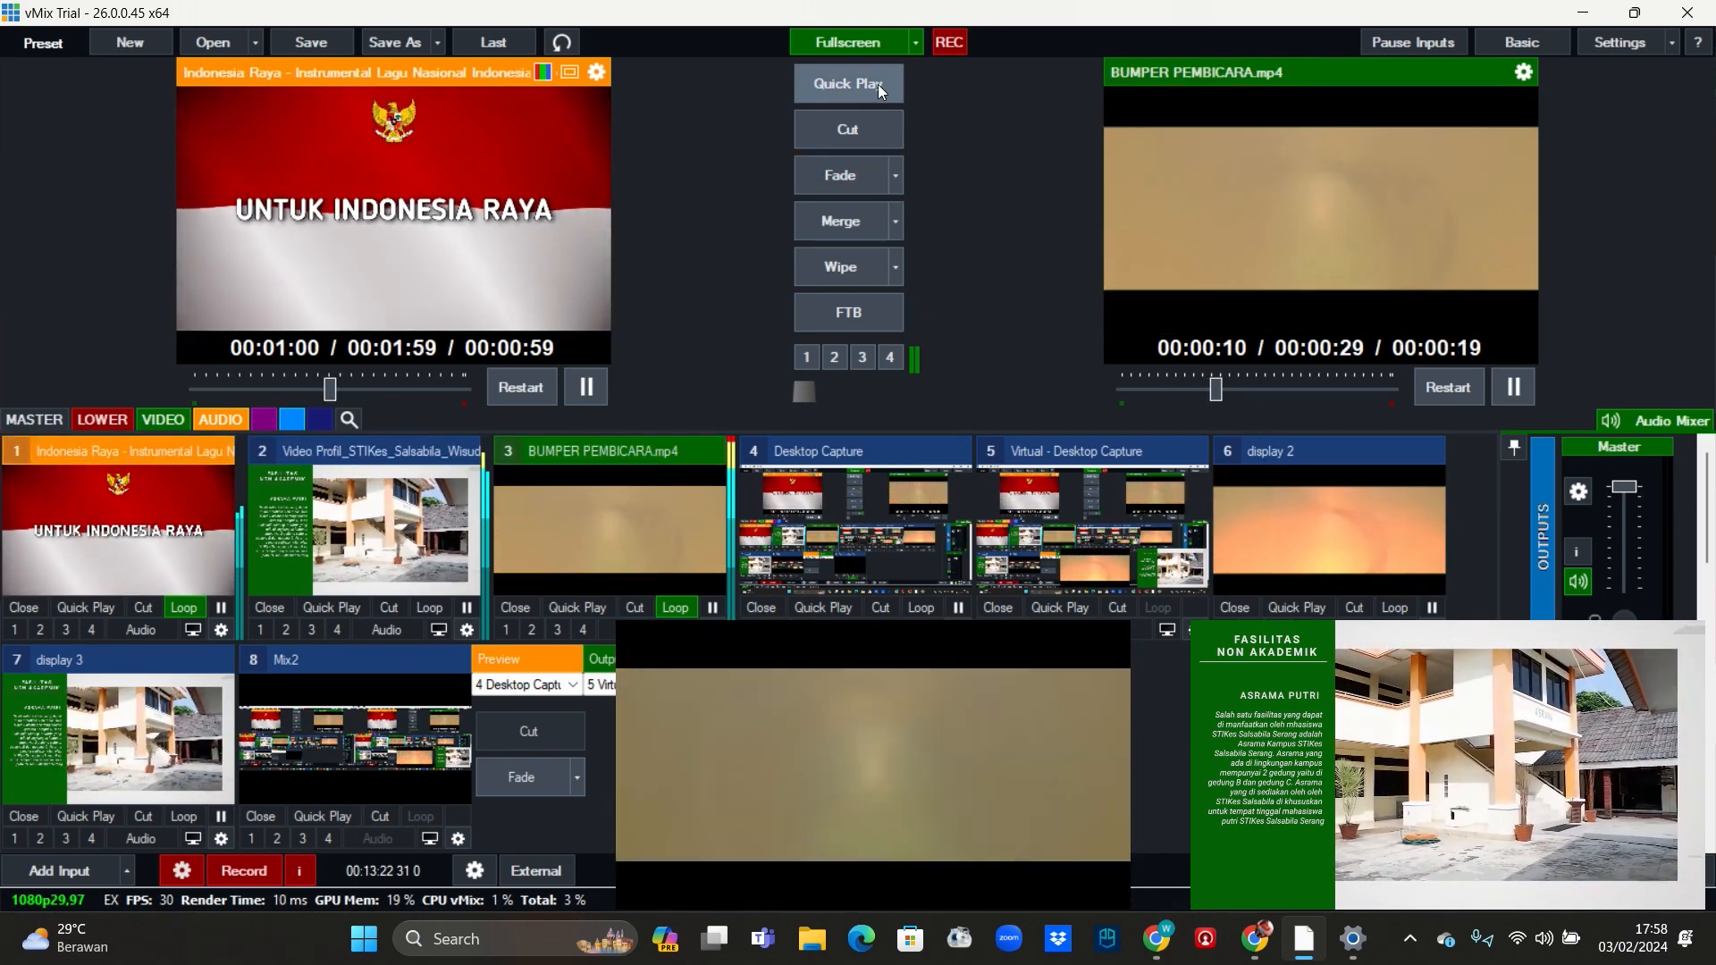
left_click(878, 84)
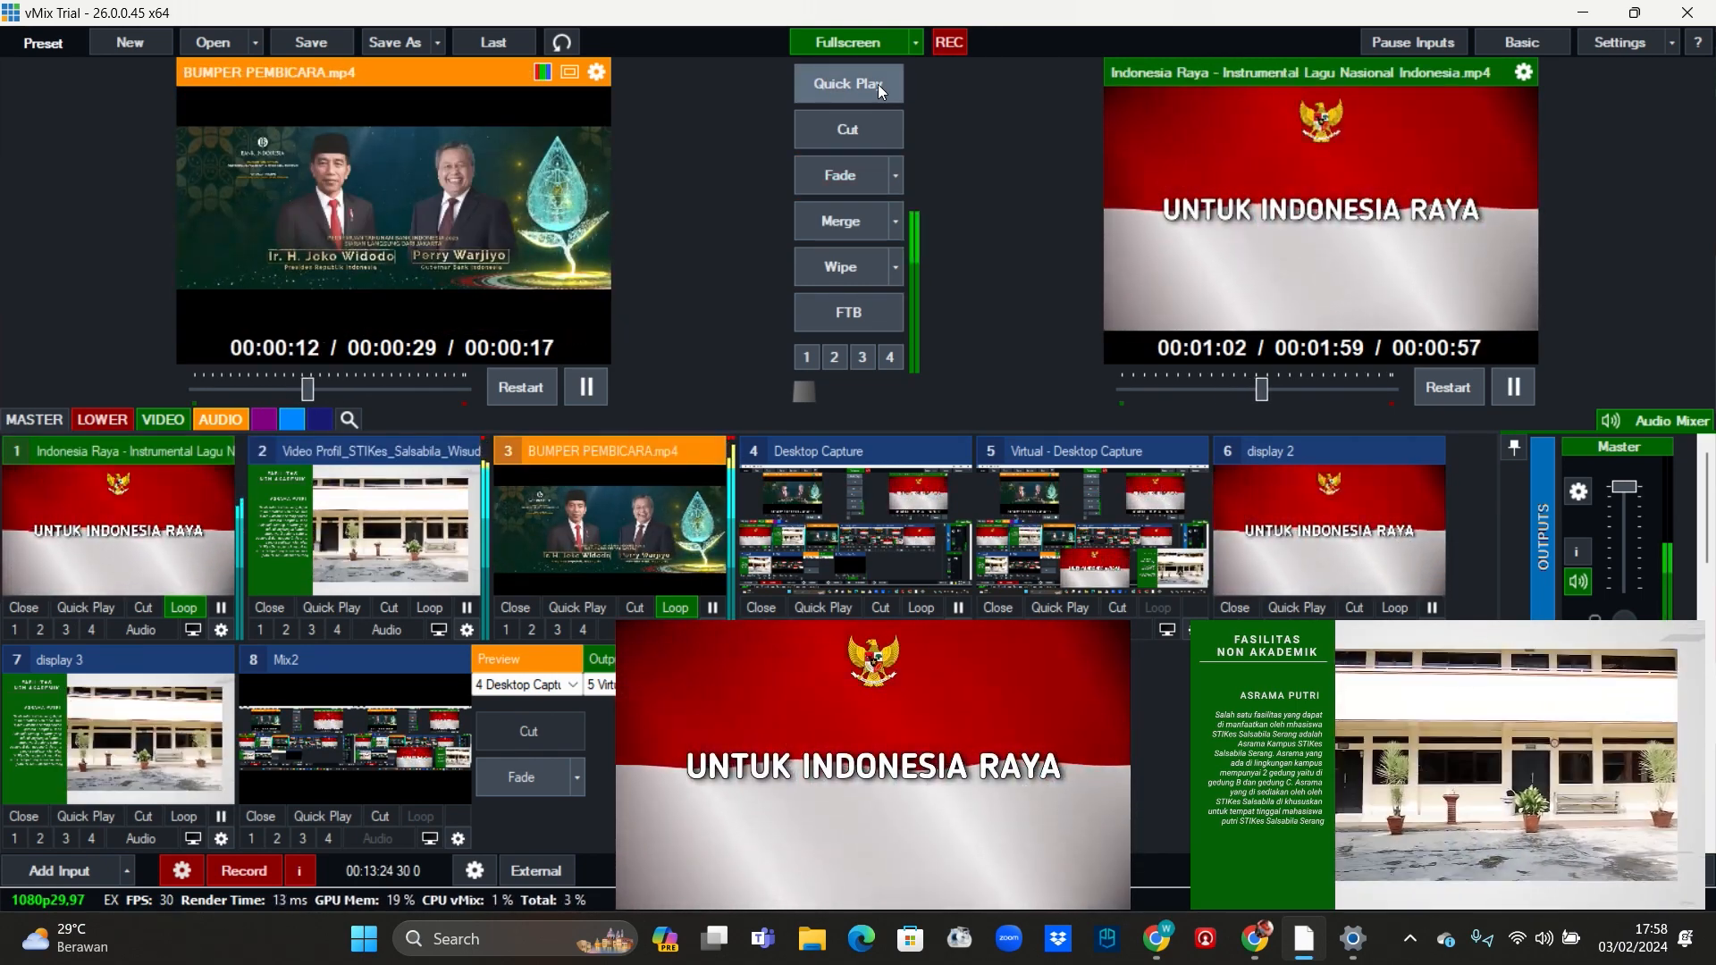
left_click(877, 84)
left_click(878, 84)
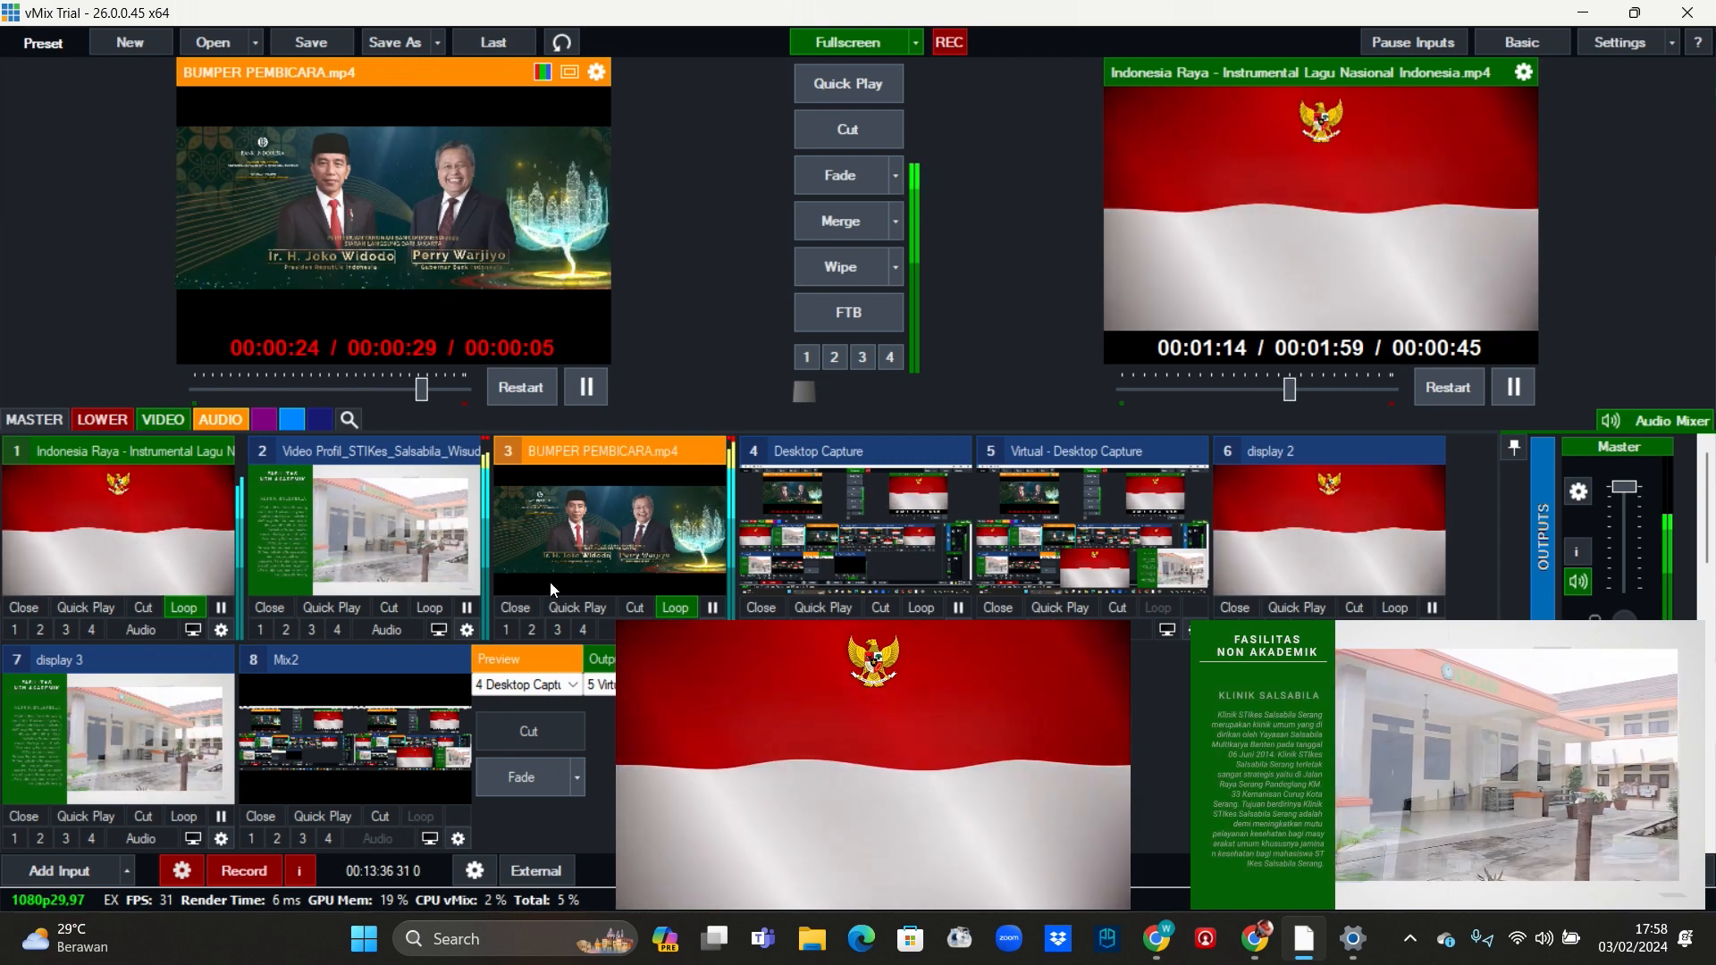
Step: Set Display 2's fullscreen source to Input3
left_click(916, 43)
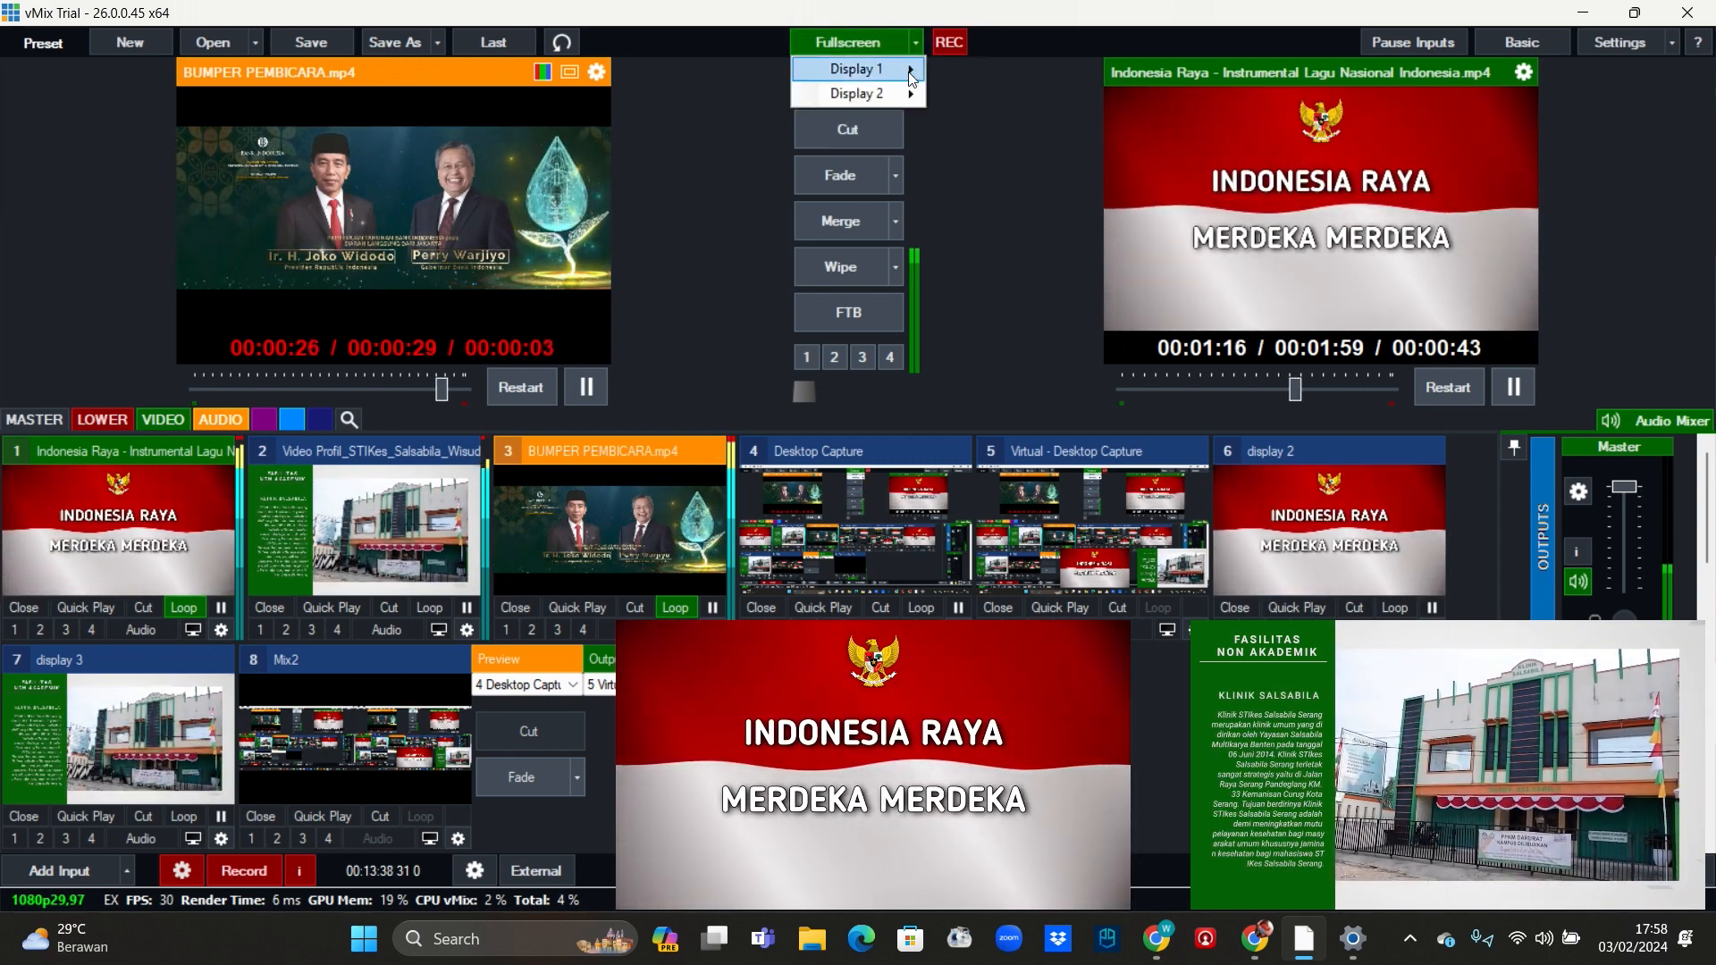
mouse_move(842, 93)
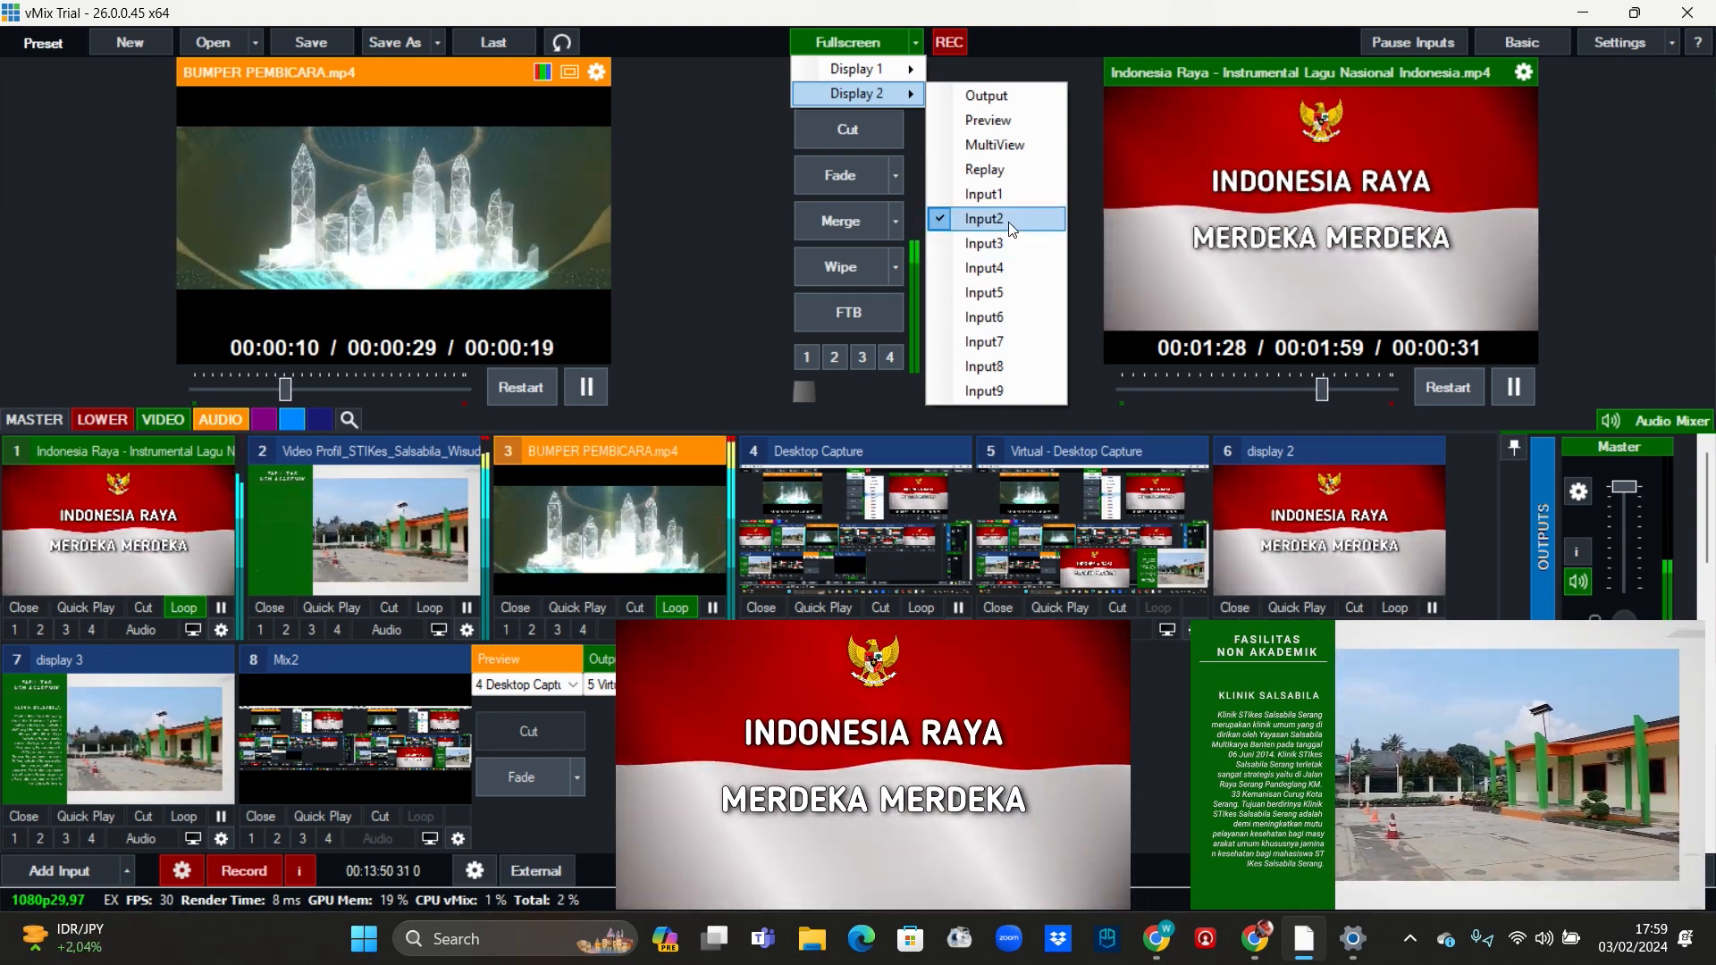
left_click(1001, 239)
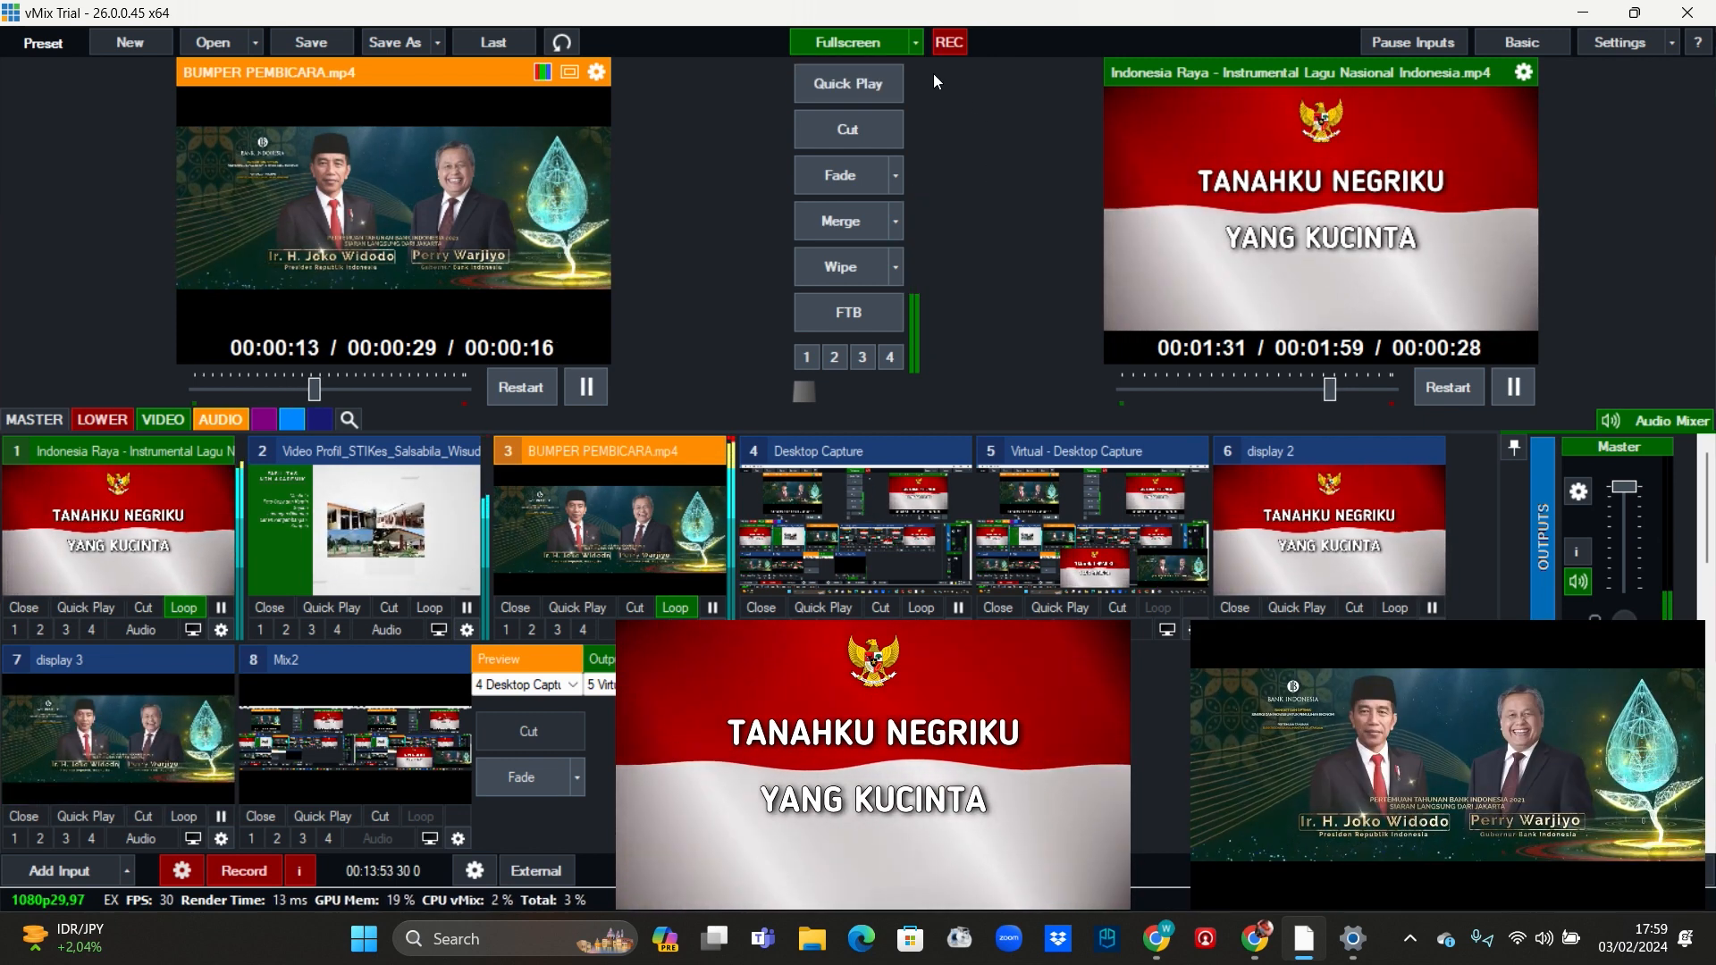
Step: Check which fullscreen sources are assigned to Display 1 and Display 2
left_click(915, 43)
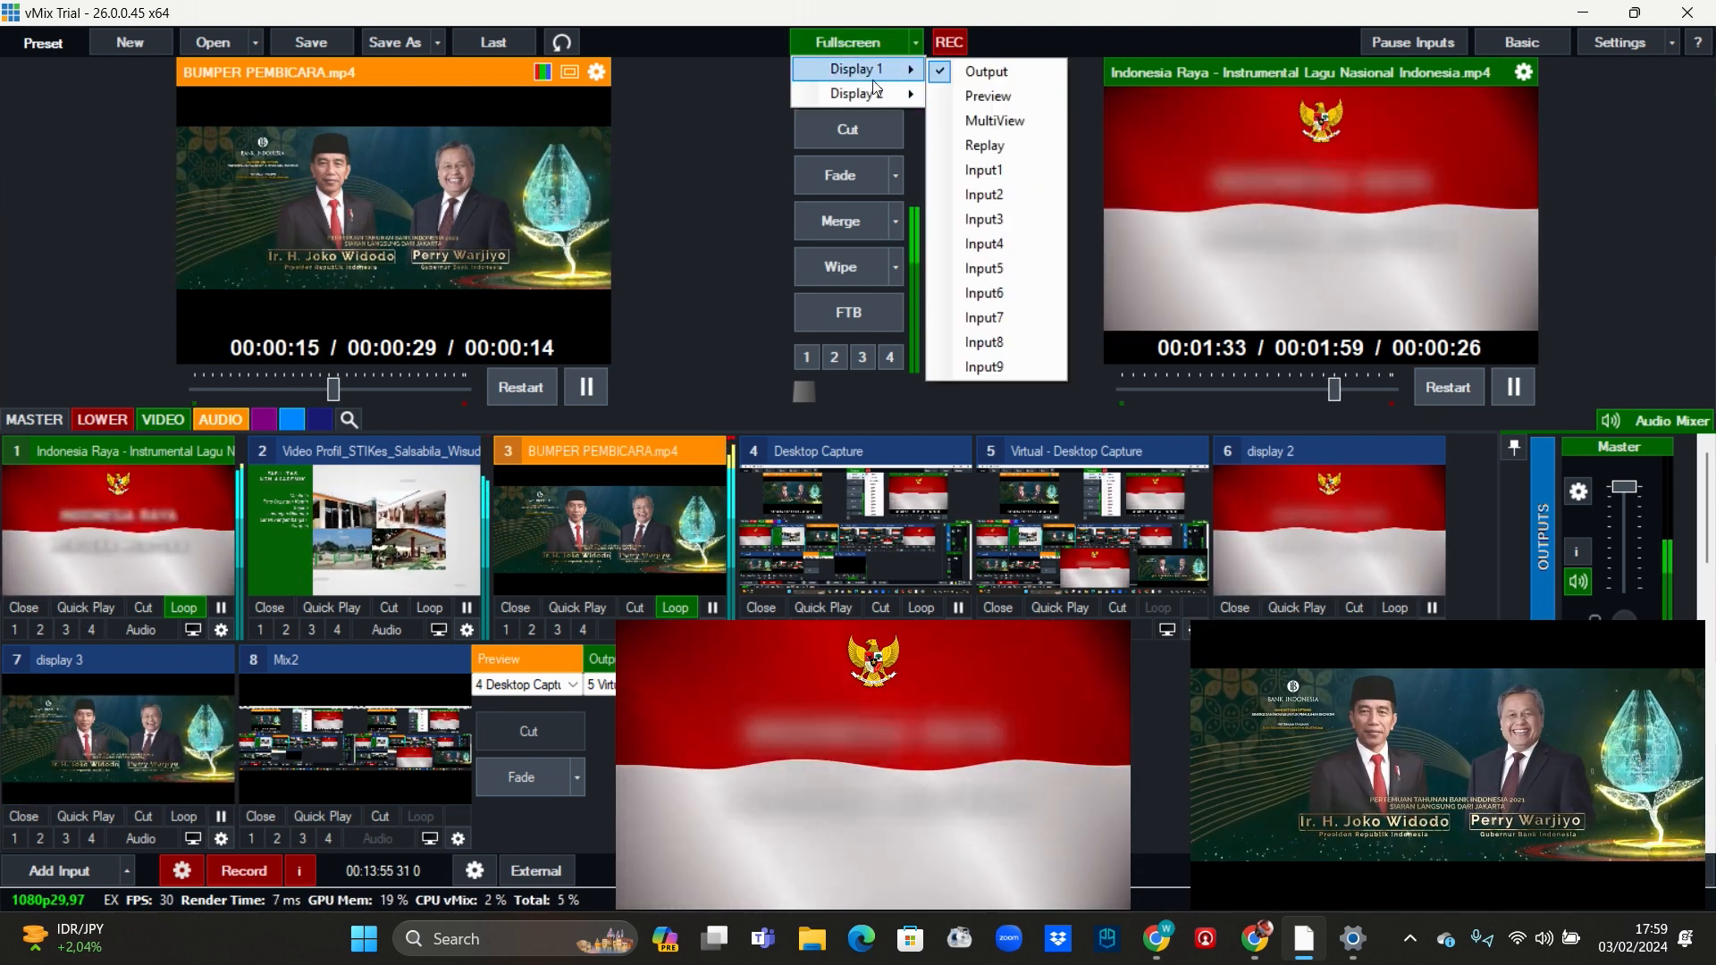
mouse_move(912, 104)
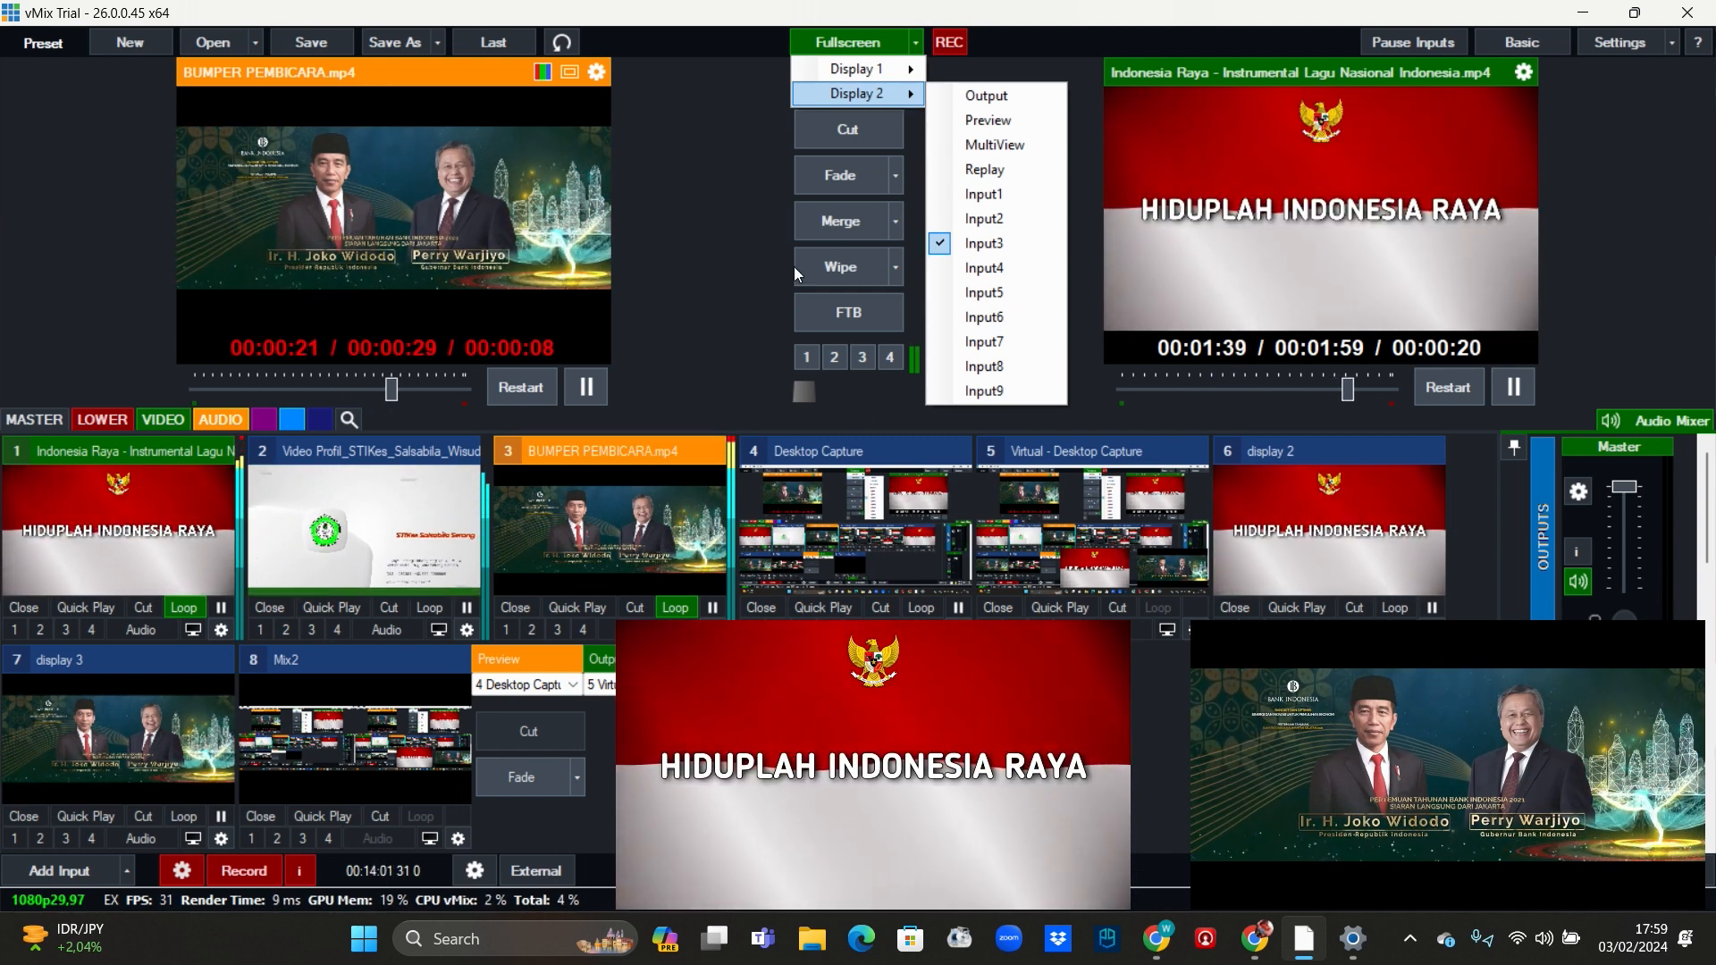
left_click(713, 159)
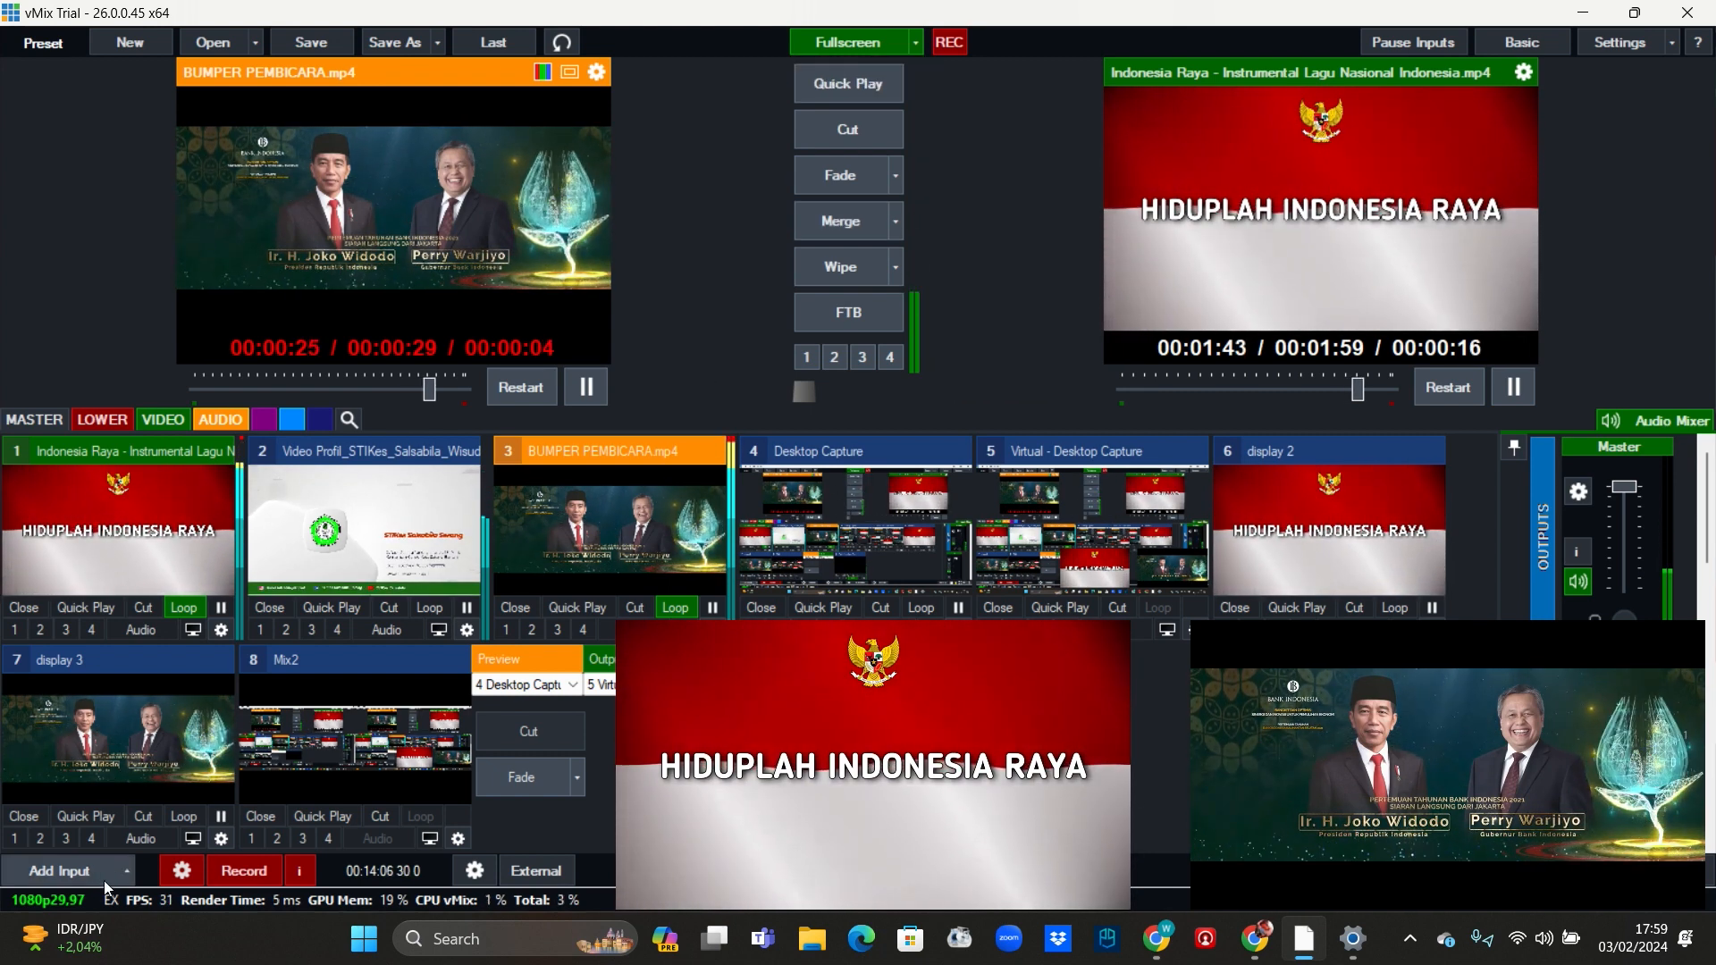
Step: Add a Mix input to the preset
left_click(131, 873)
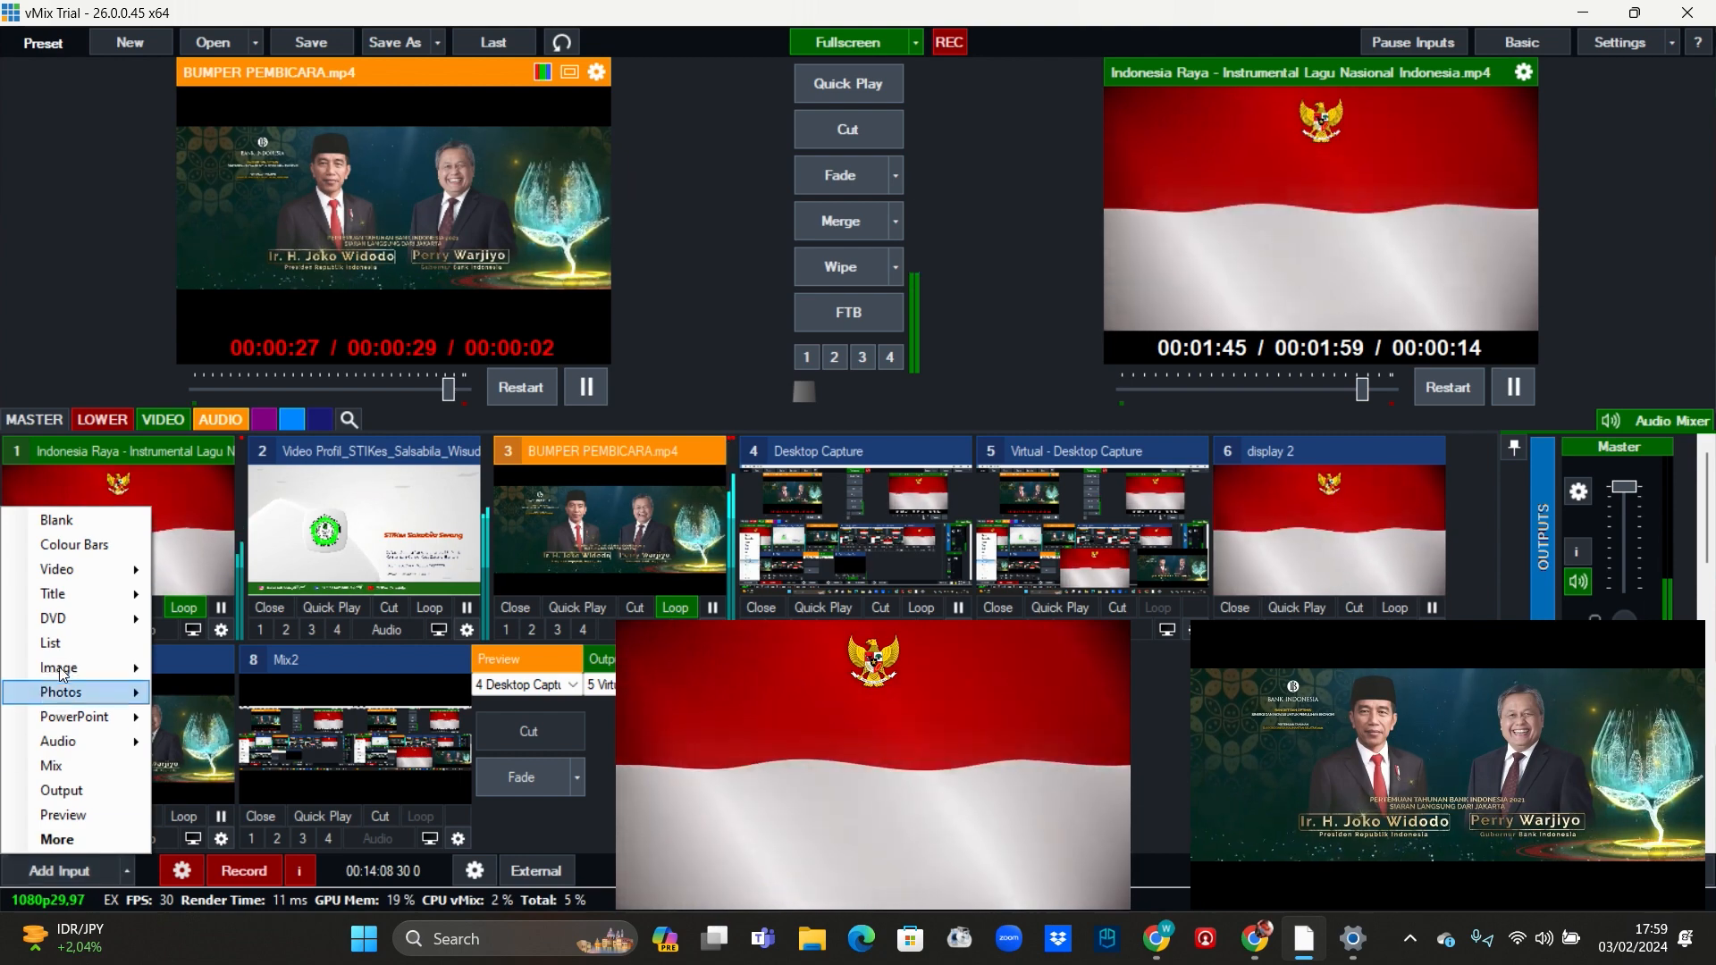
left_click(56, 771)
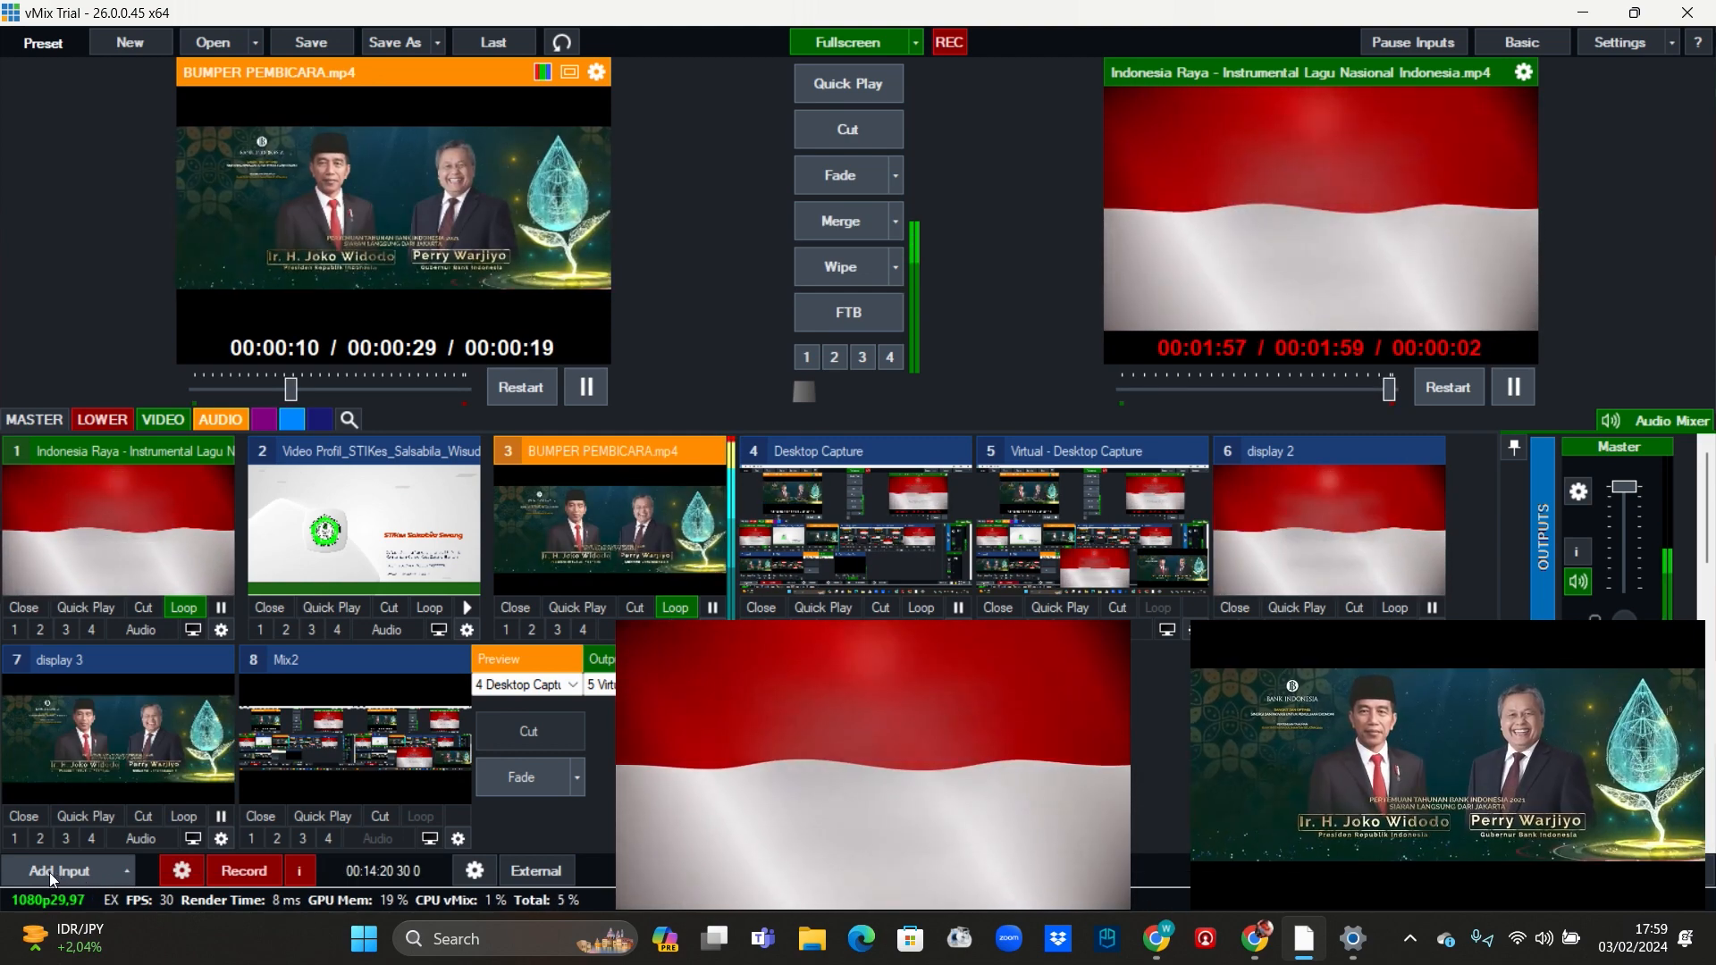
left_click(50, 872)
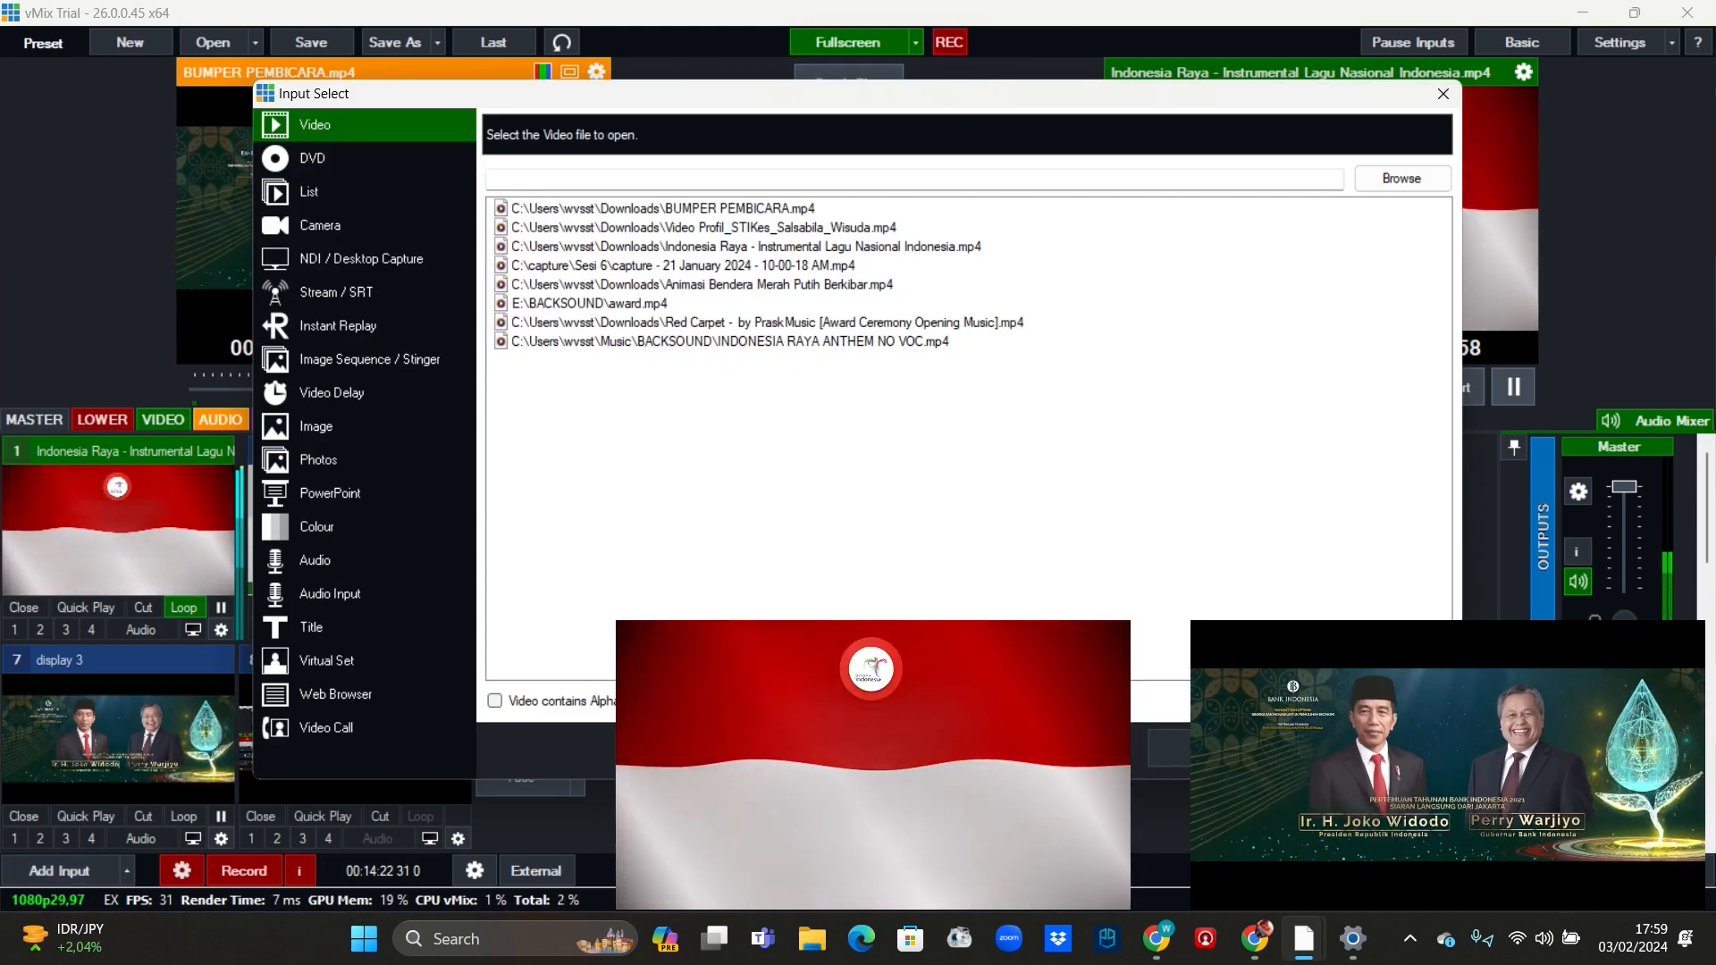
key("Escape")
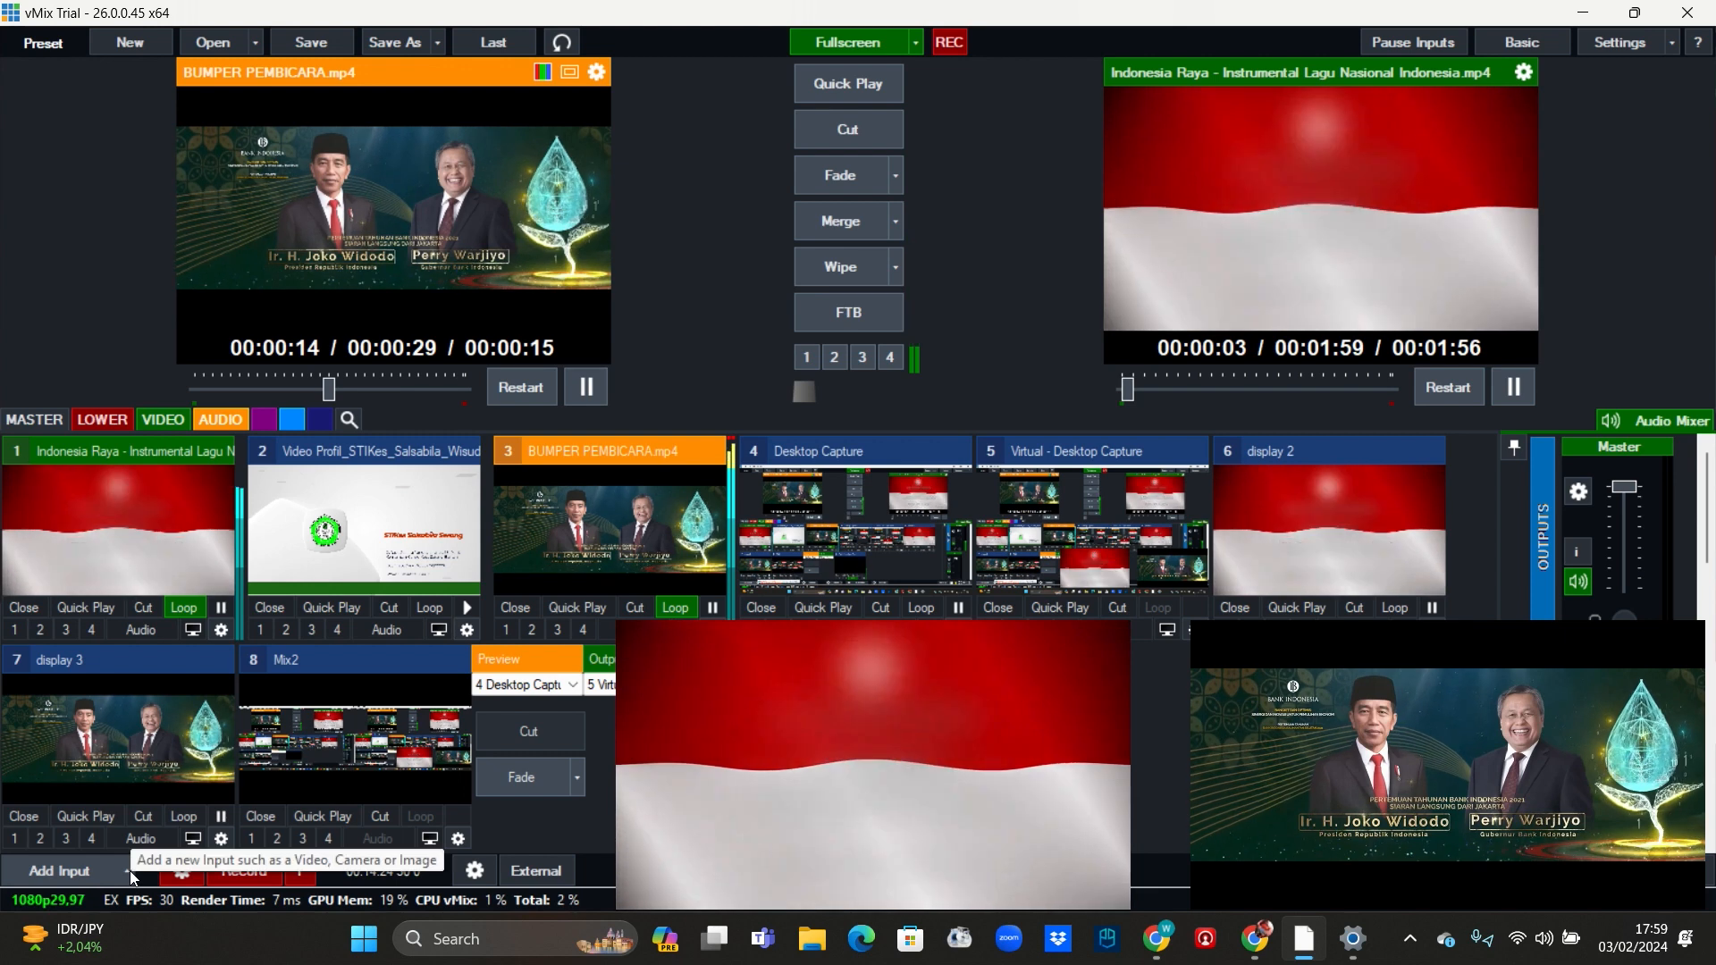
left_click(131, 870)
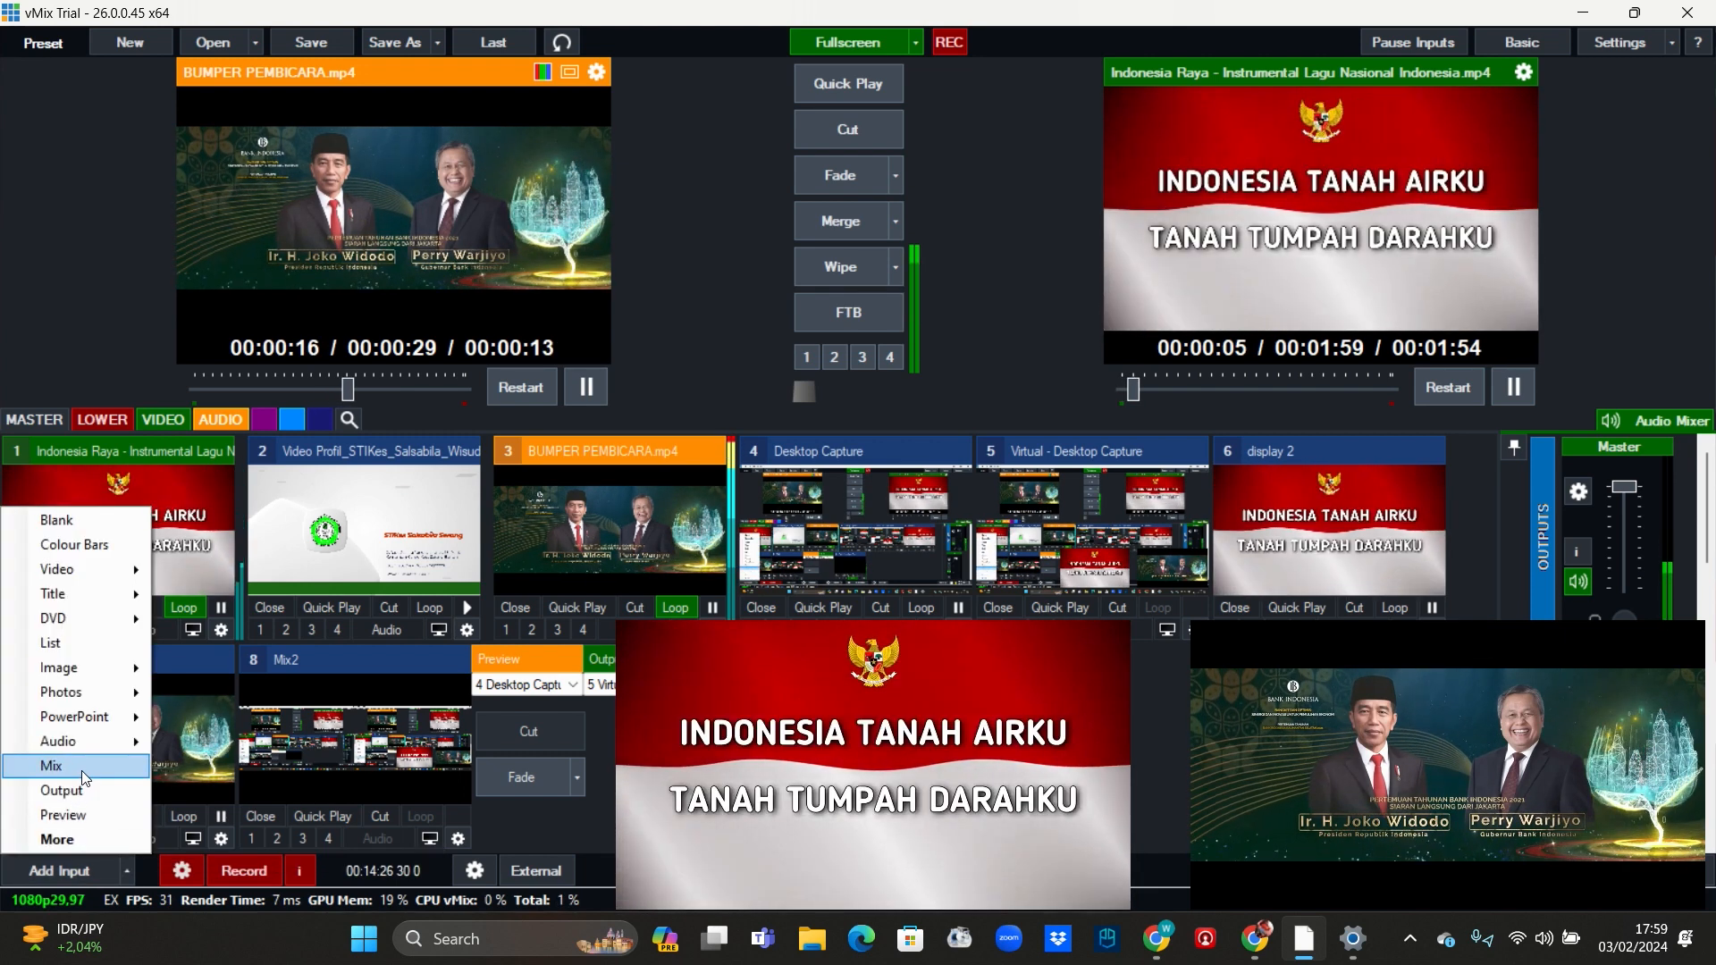
left_click(82, 770)
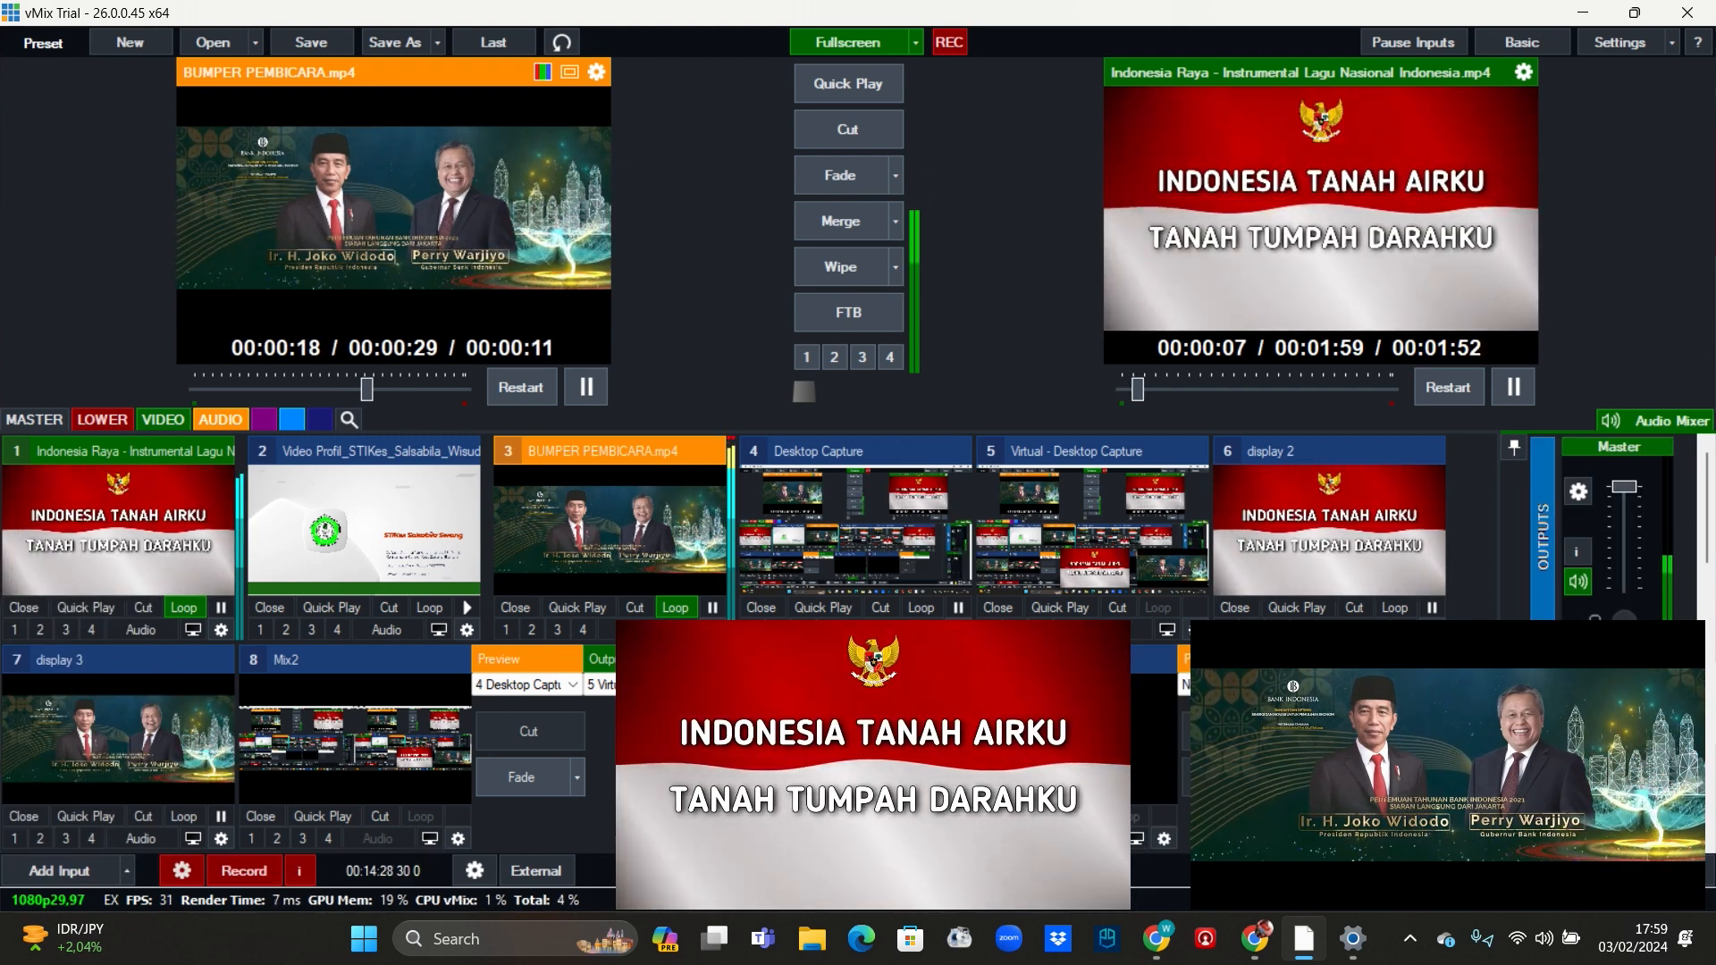
Step: Start a new Colour input and pick brown from the basic colours
left_click(58, 876)
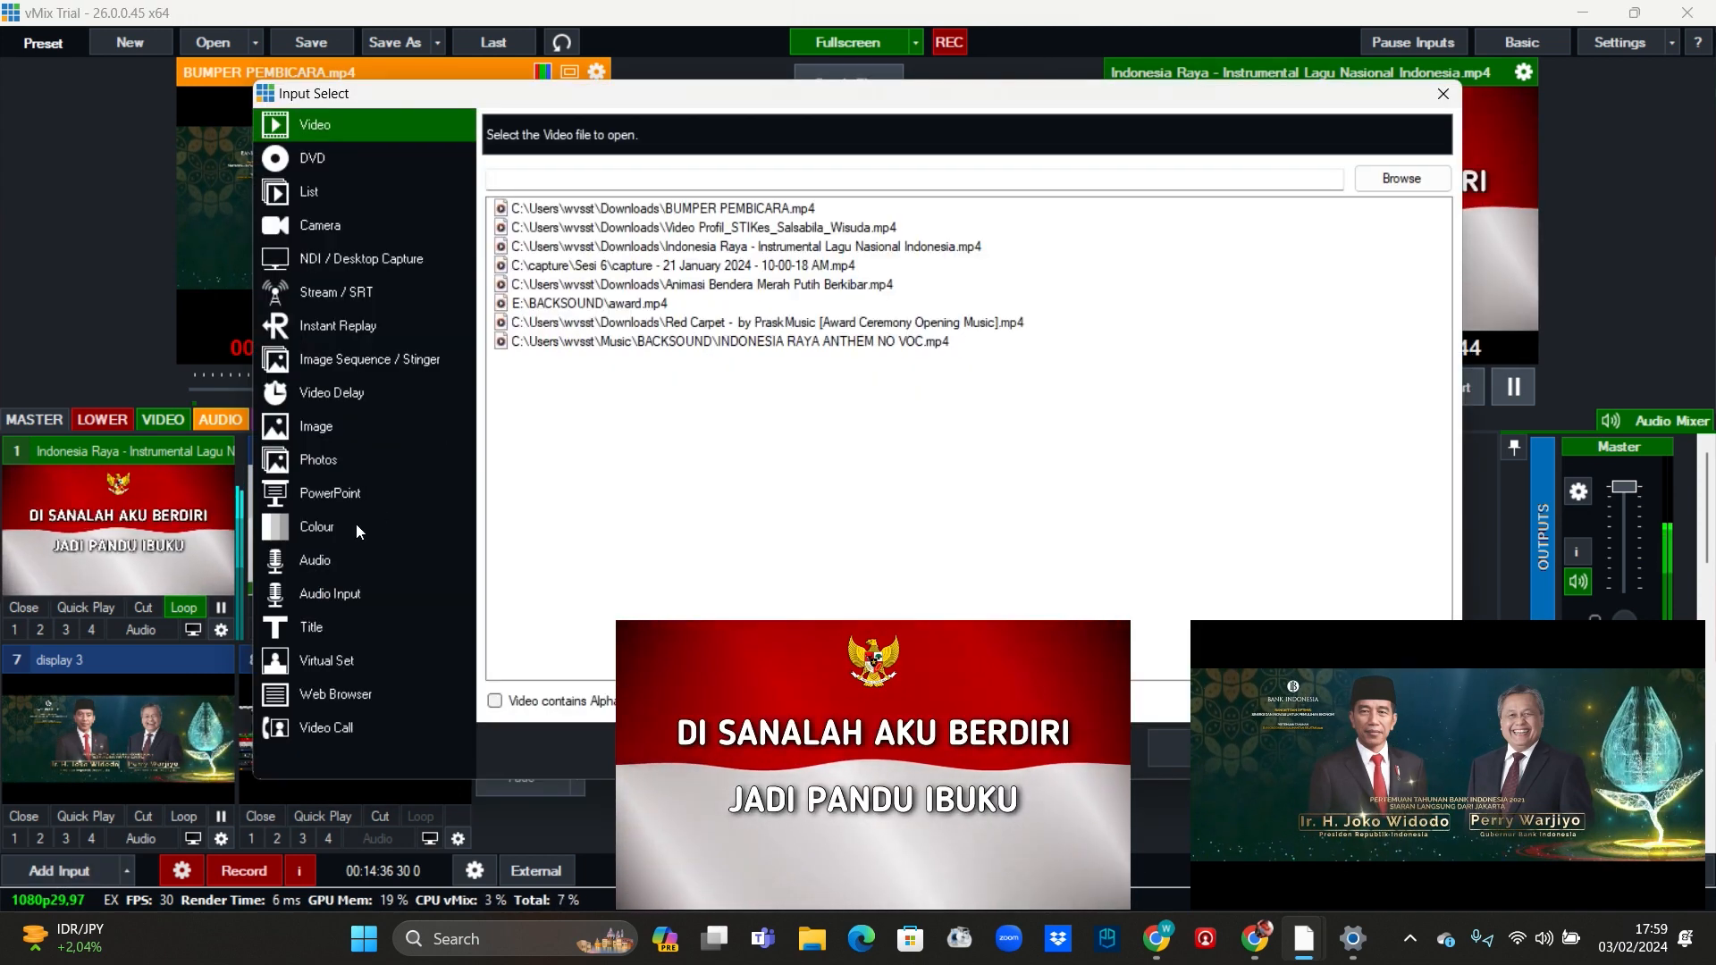
left_click(327, 527)
left_click(705, 161)
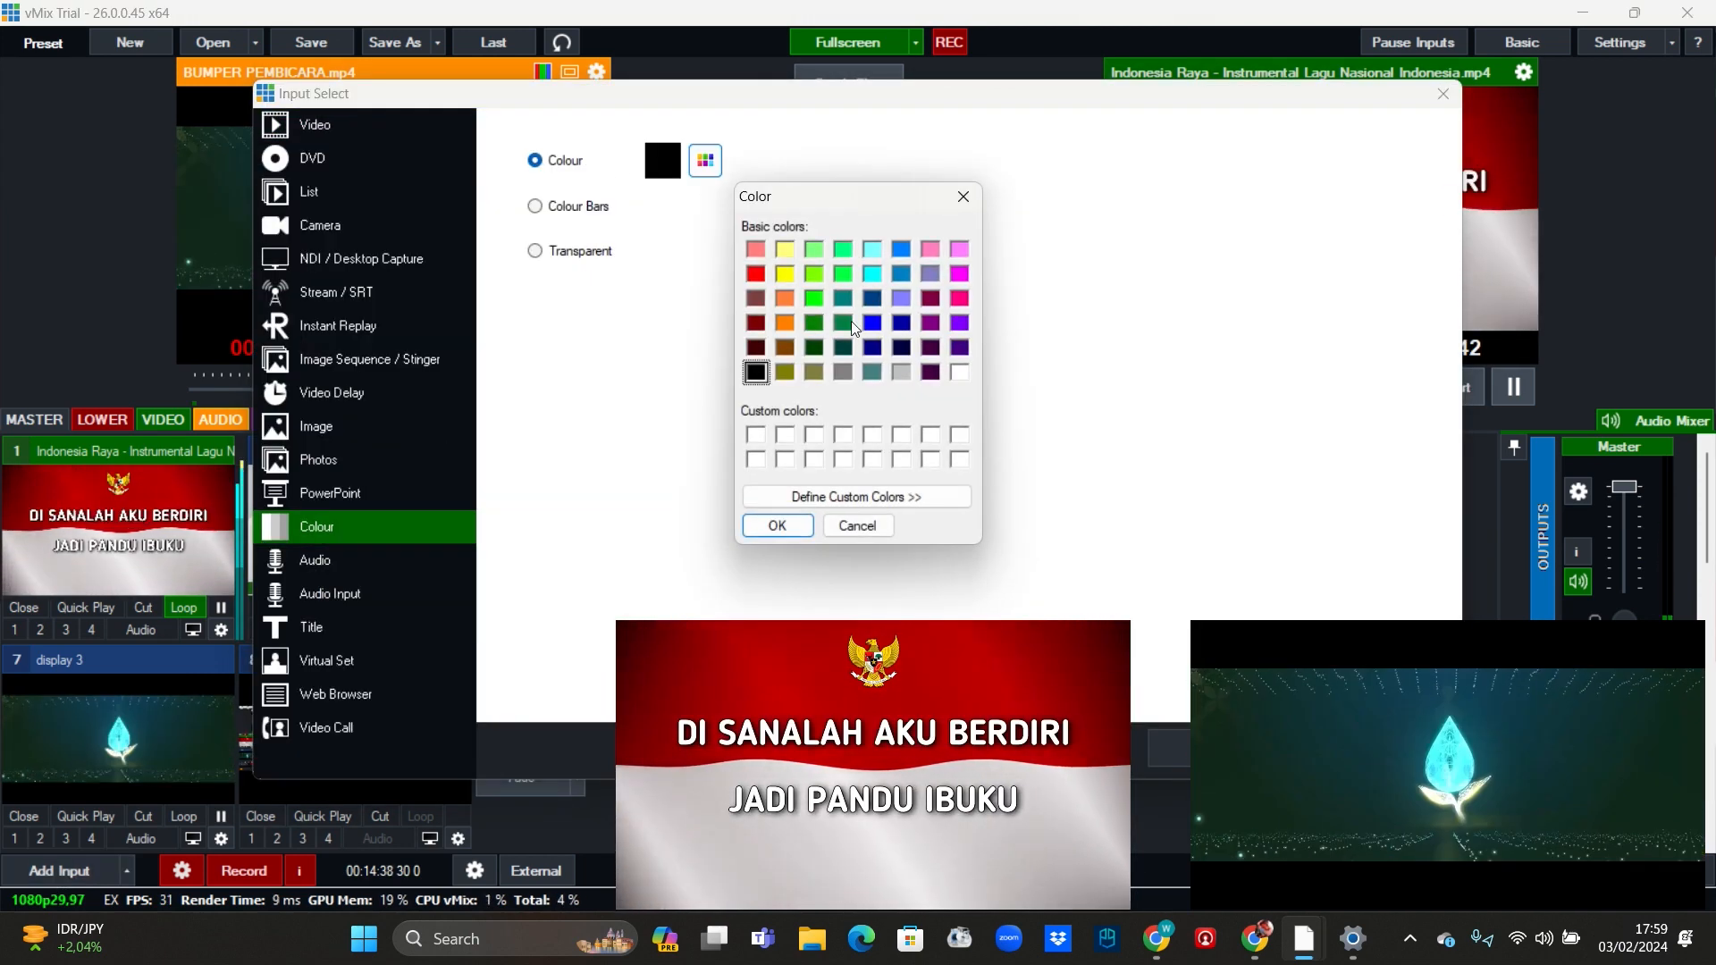
left_click(756, 298)
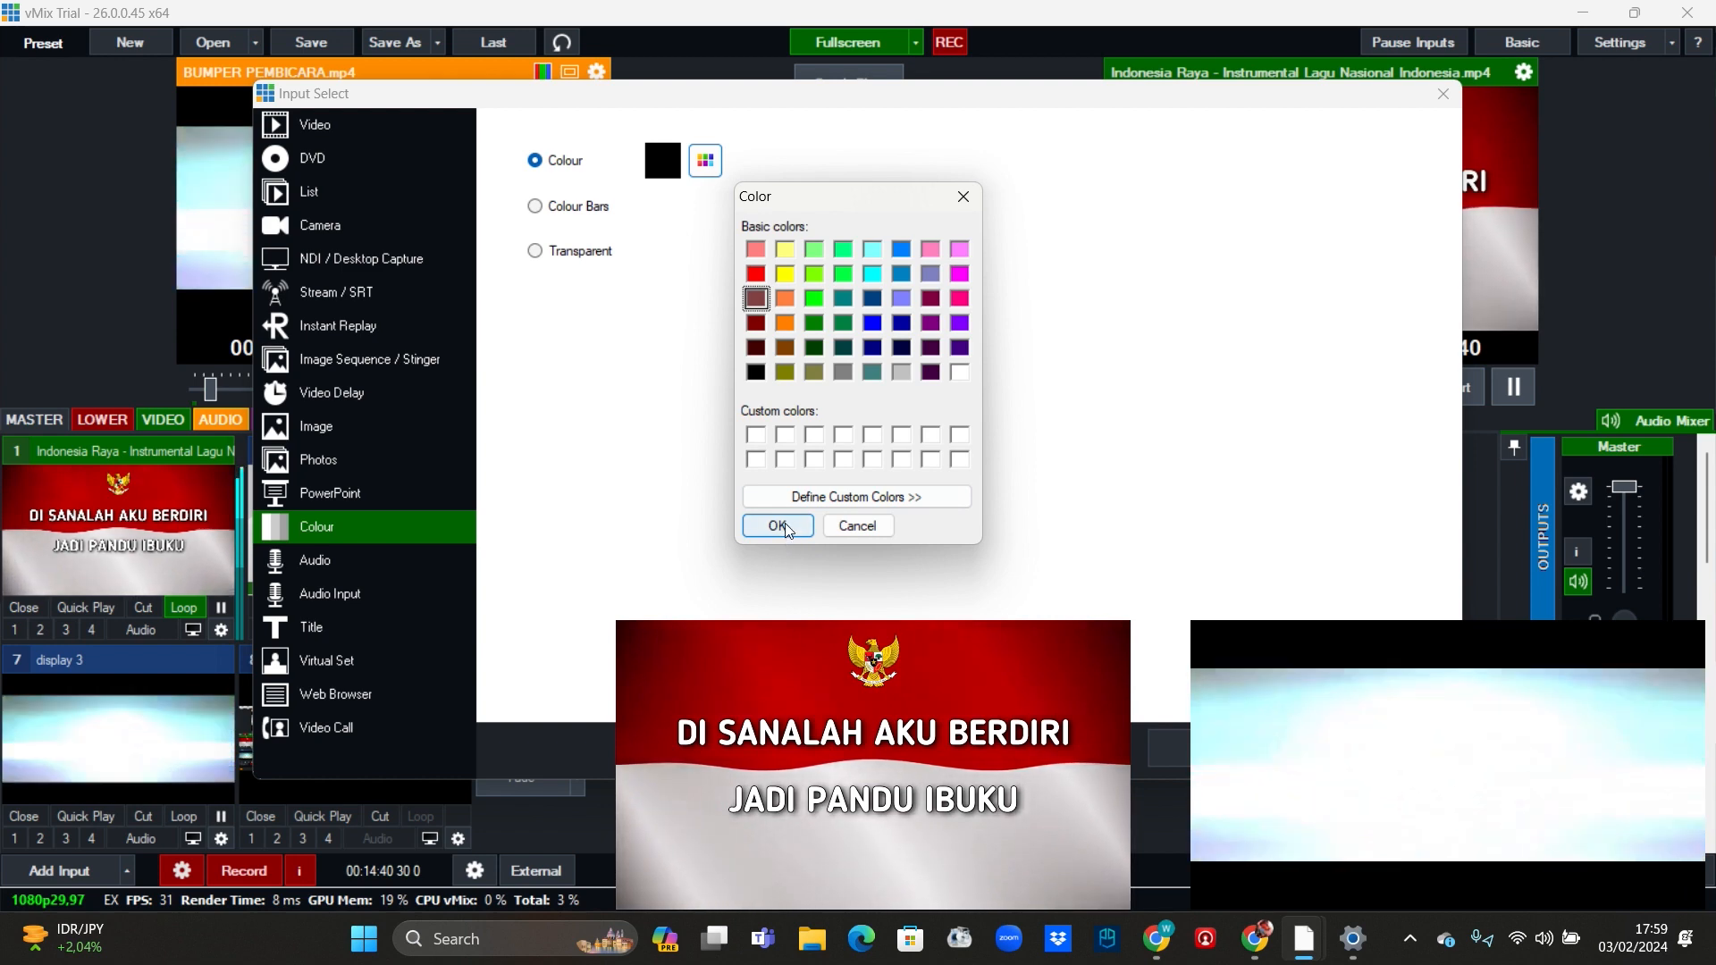
left_click(778, 526)
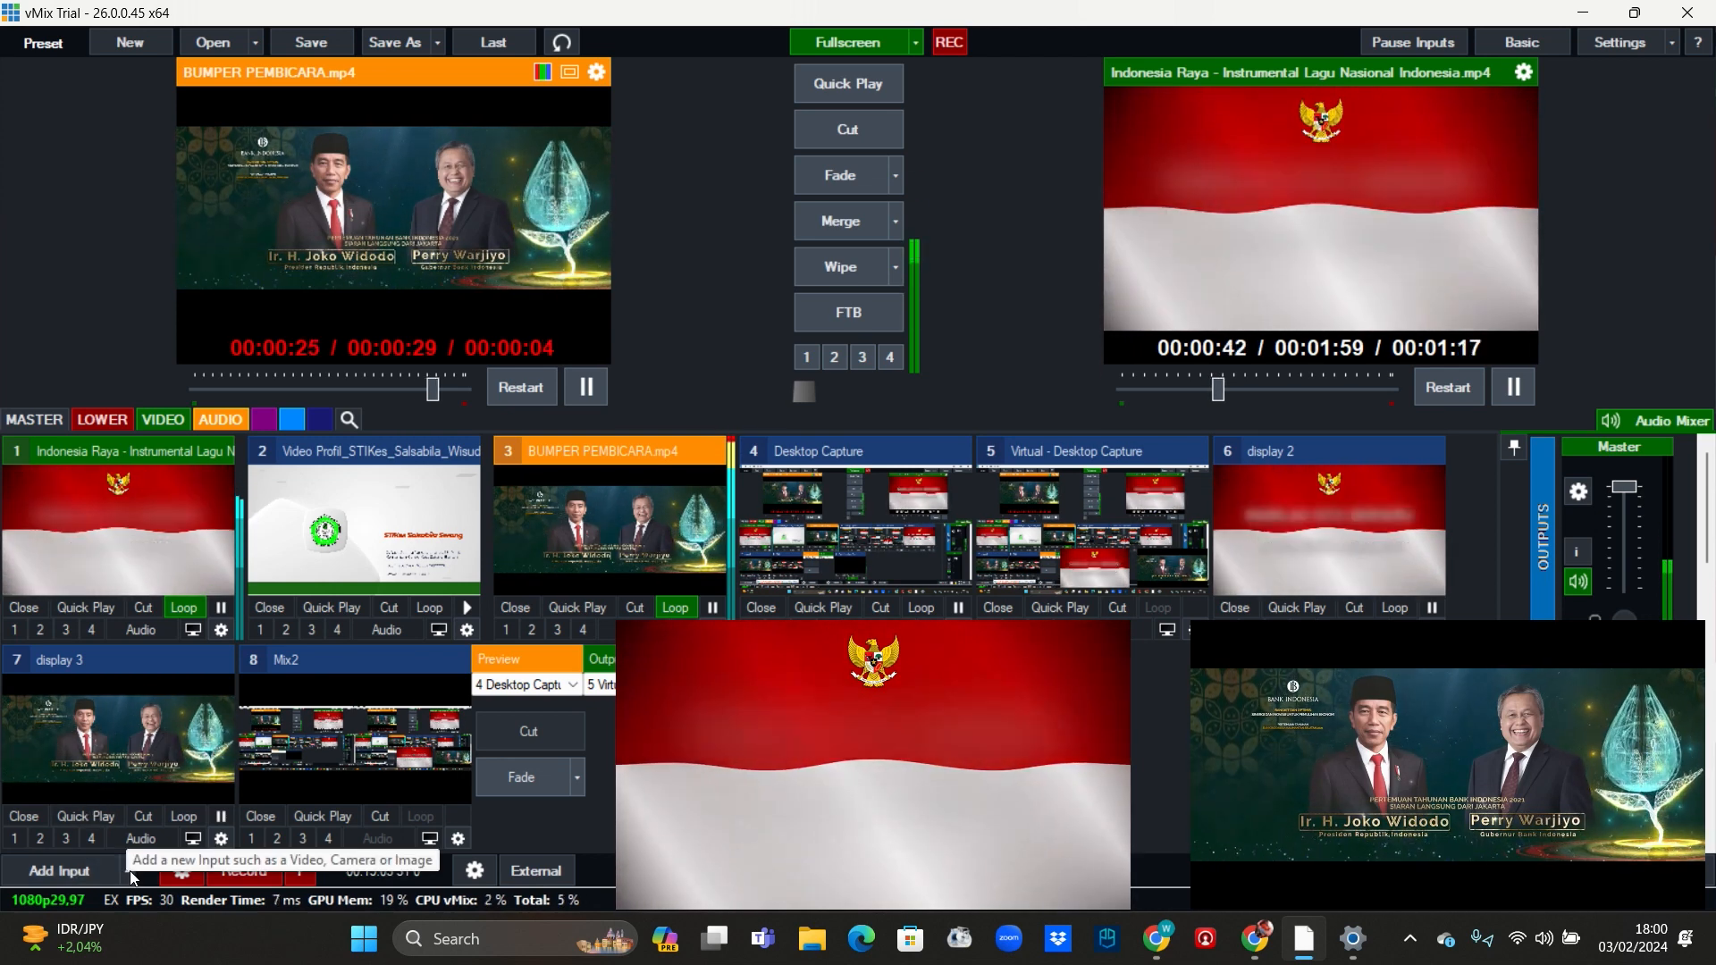
Step: Add another Mix input after the Audio Microphone Array input
left_click(130, 871)
left_click(95, 771)
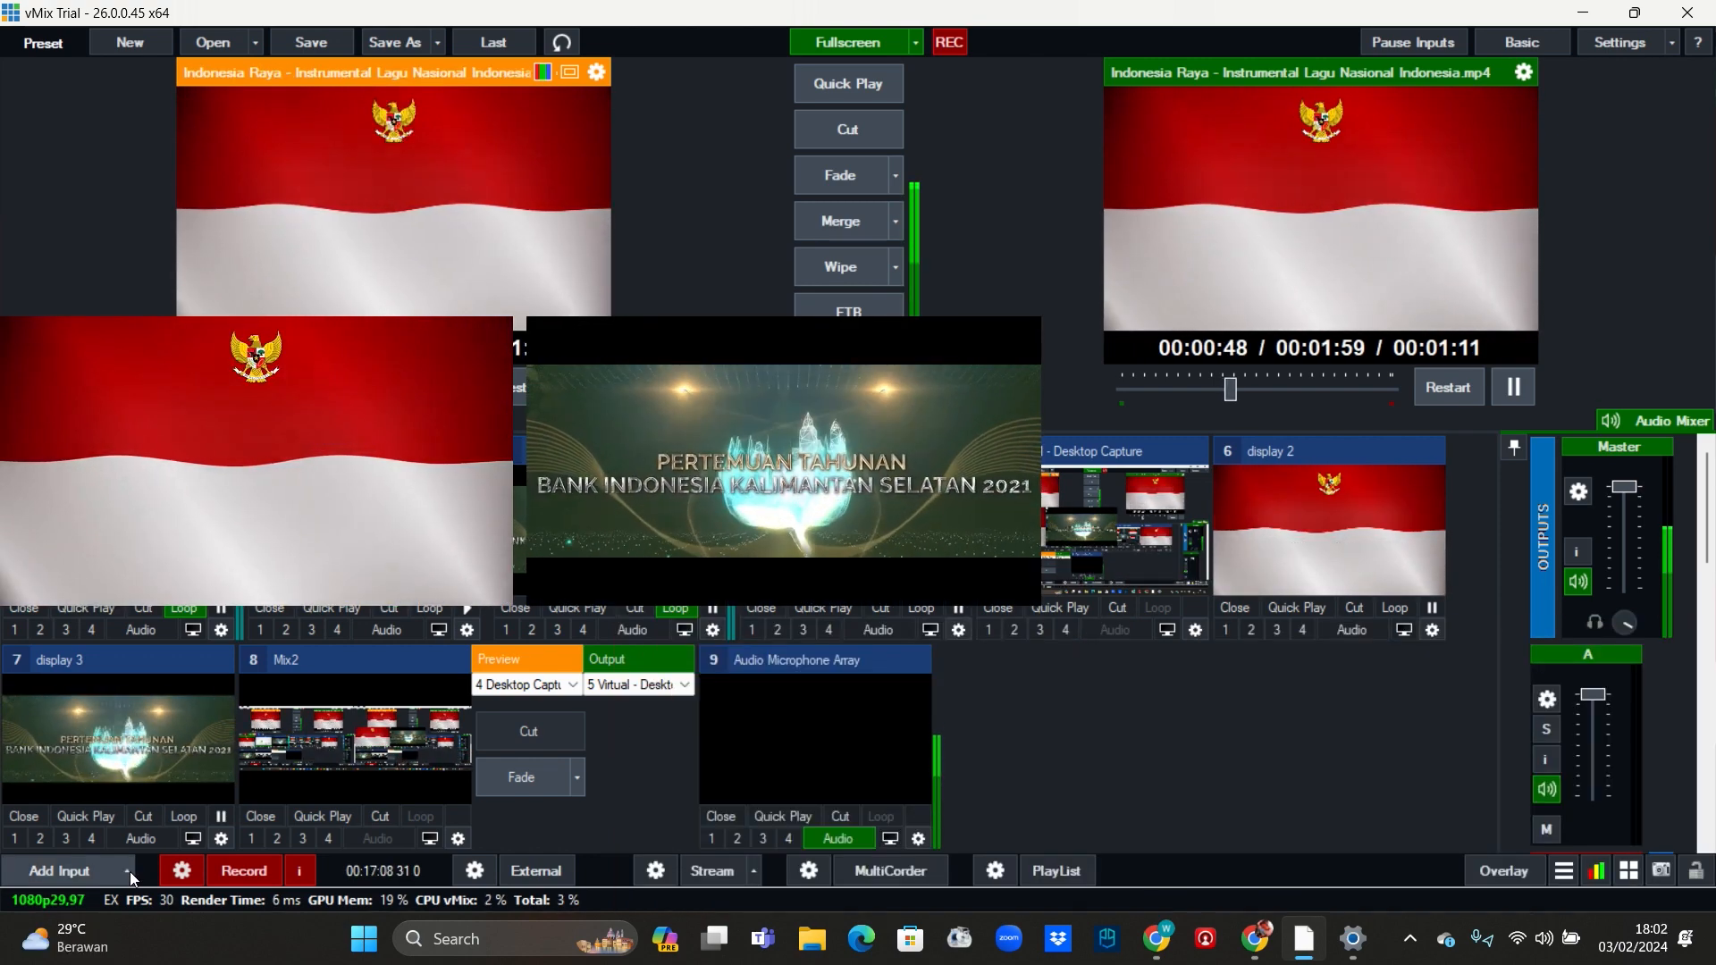
left_click(131, 872)
left_click(89, 767)
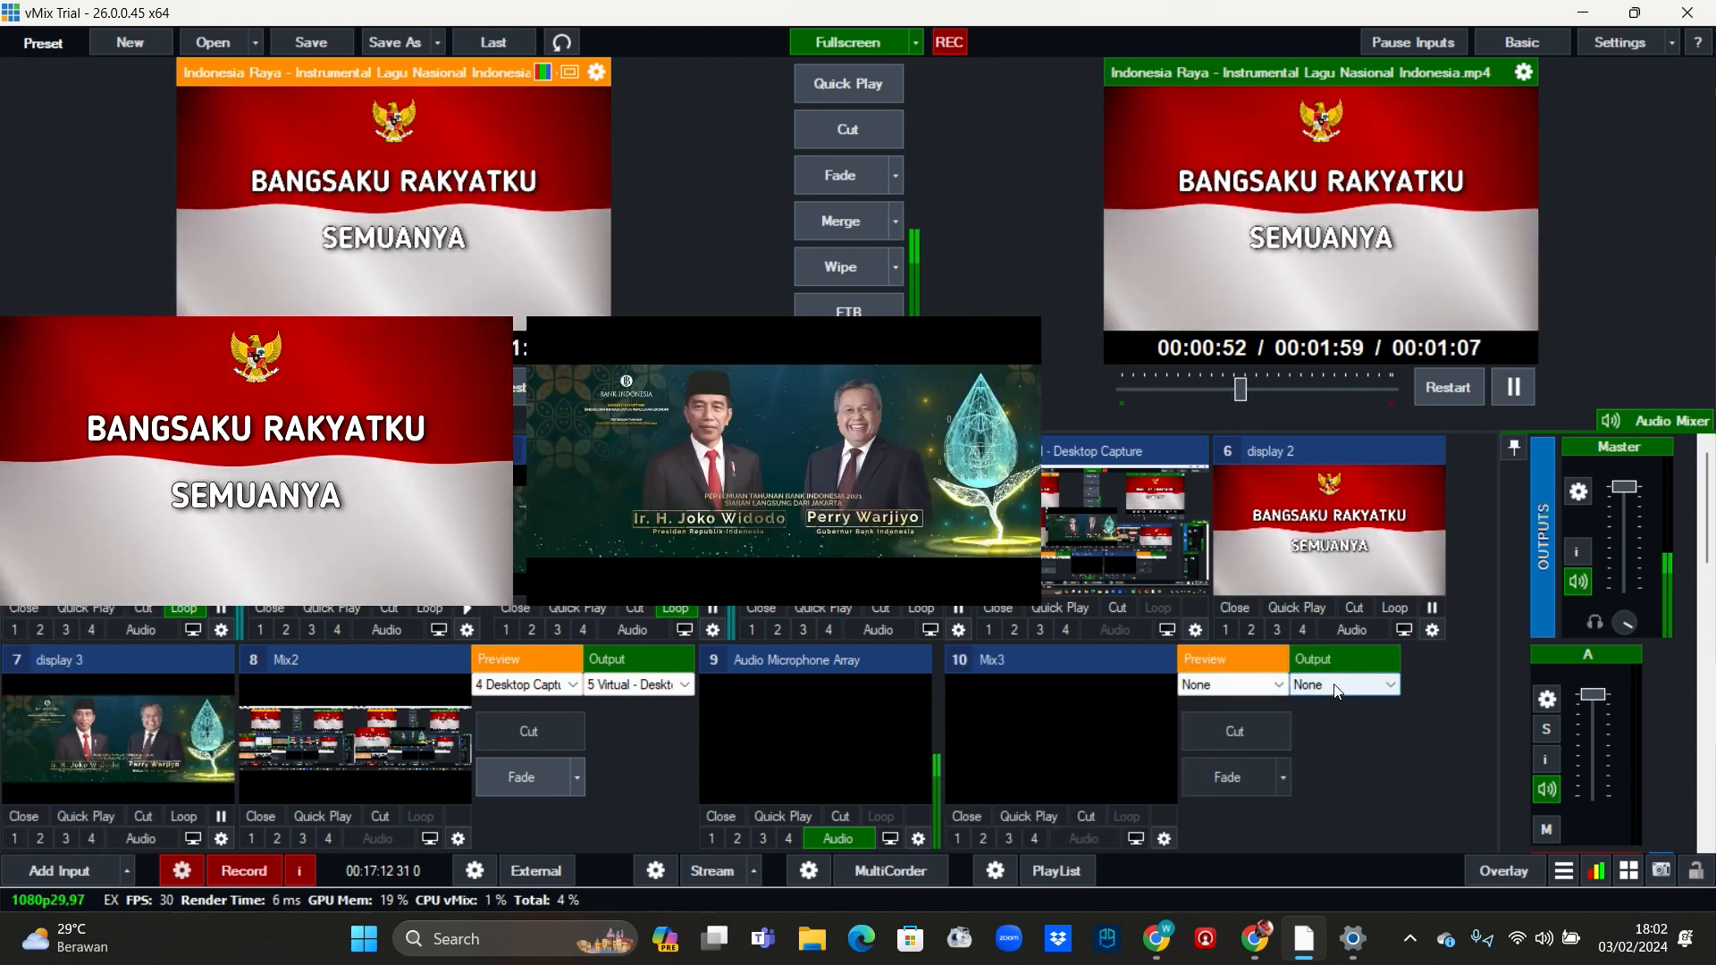
Step: Assign Video Profil_STIKes to Mix3's output and Indonesia Raya to its preview, and send Mix3 to the main output with Quick Play
left_click(1335, 684)
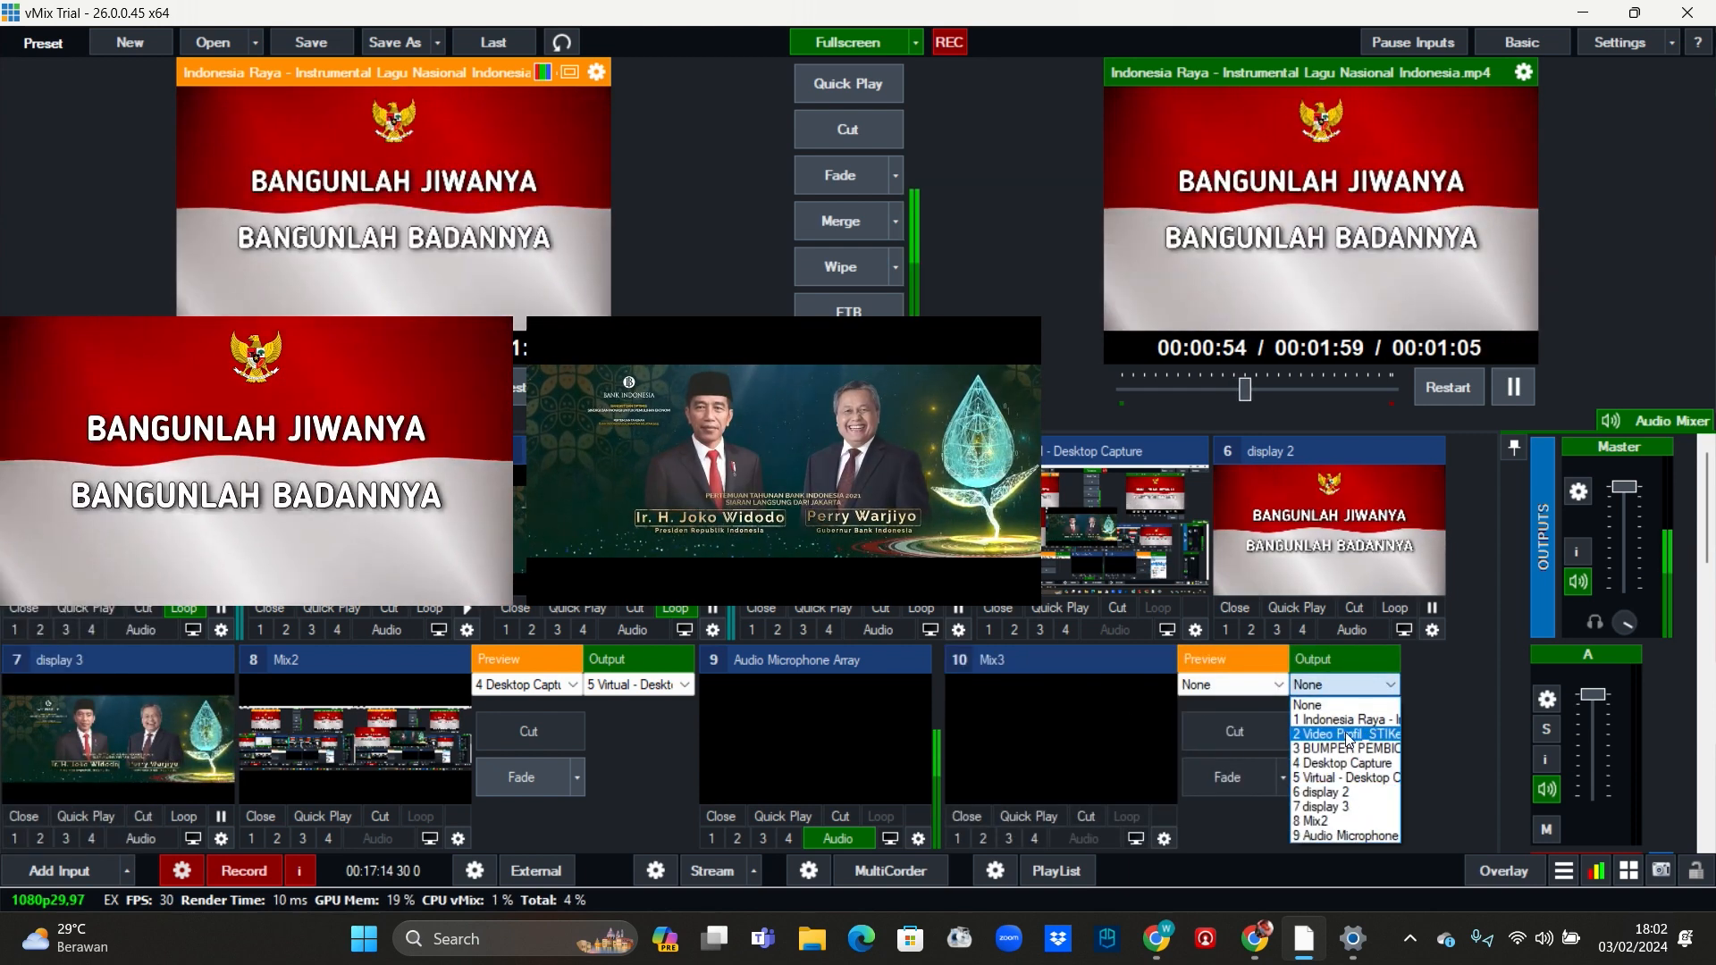
left_click(1350, 734)
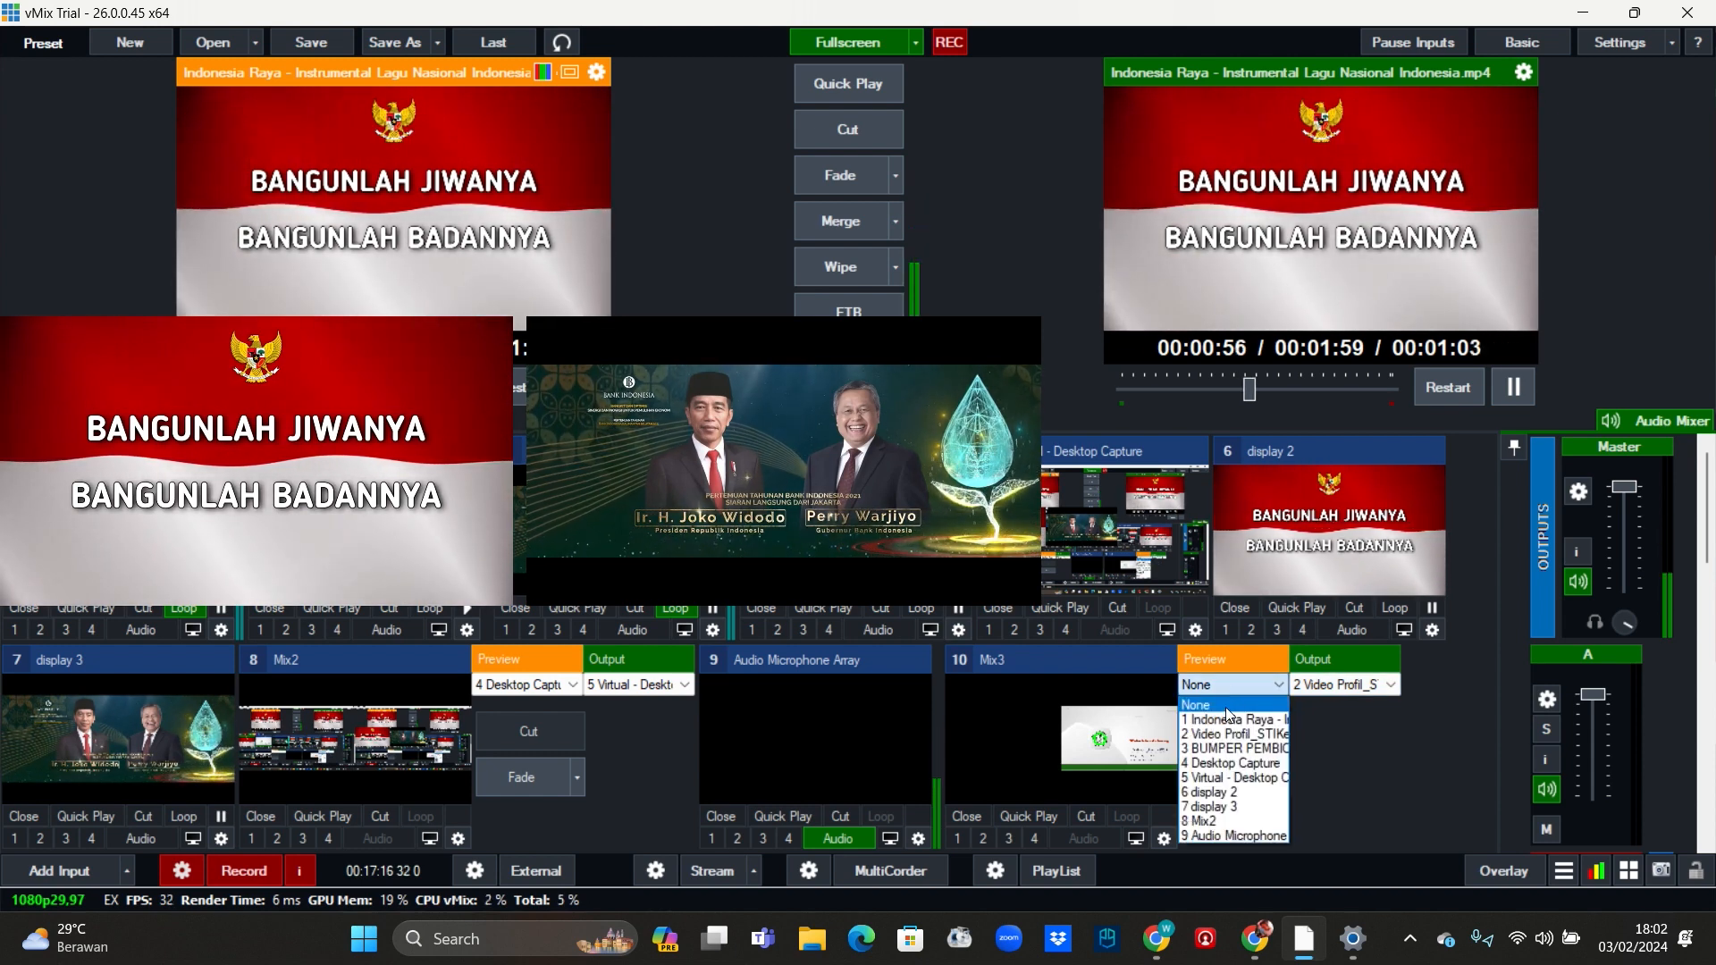
left_click(1228, 721)
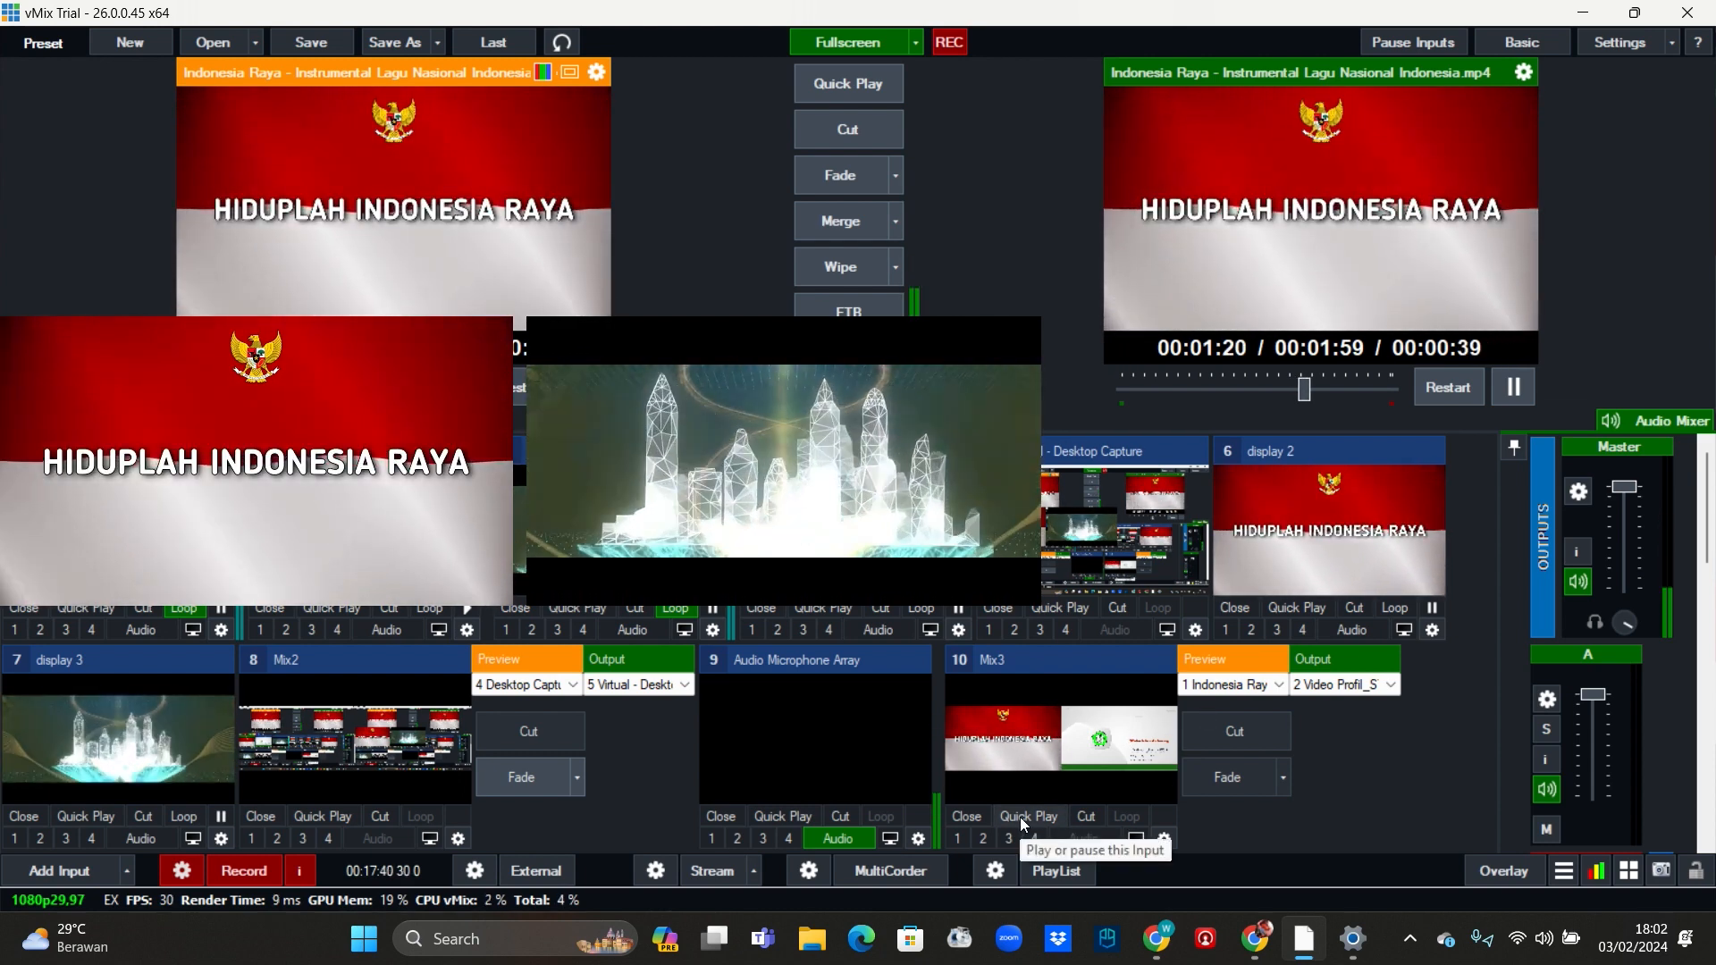
left_click(1021, 817)
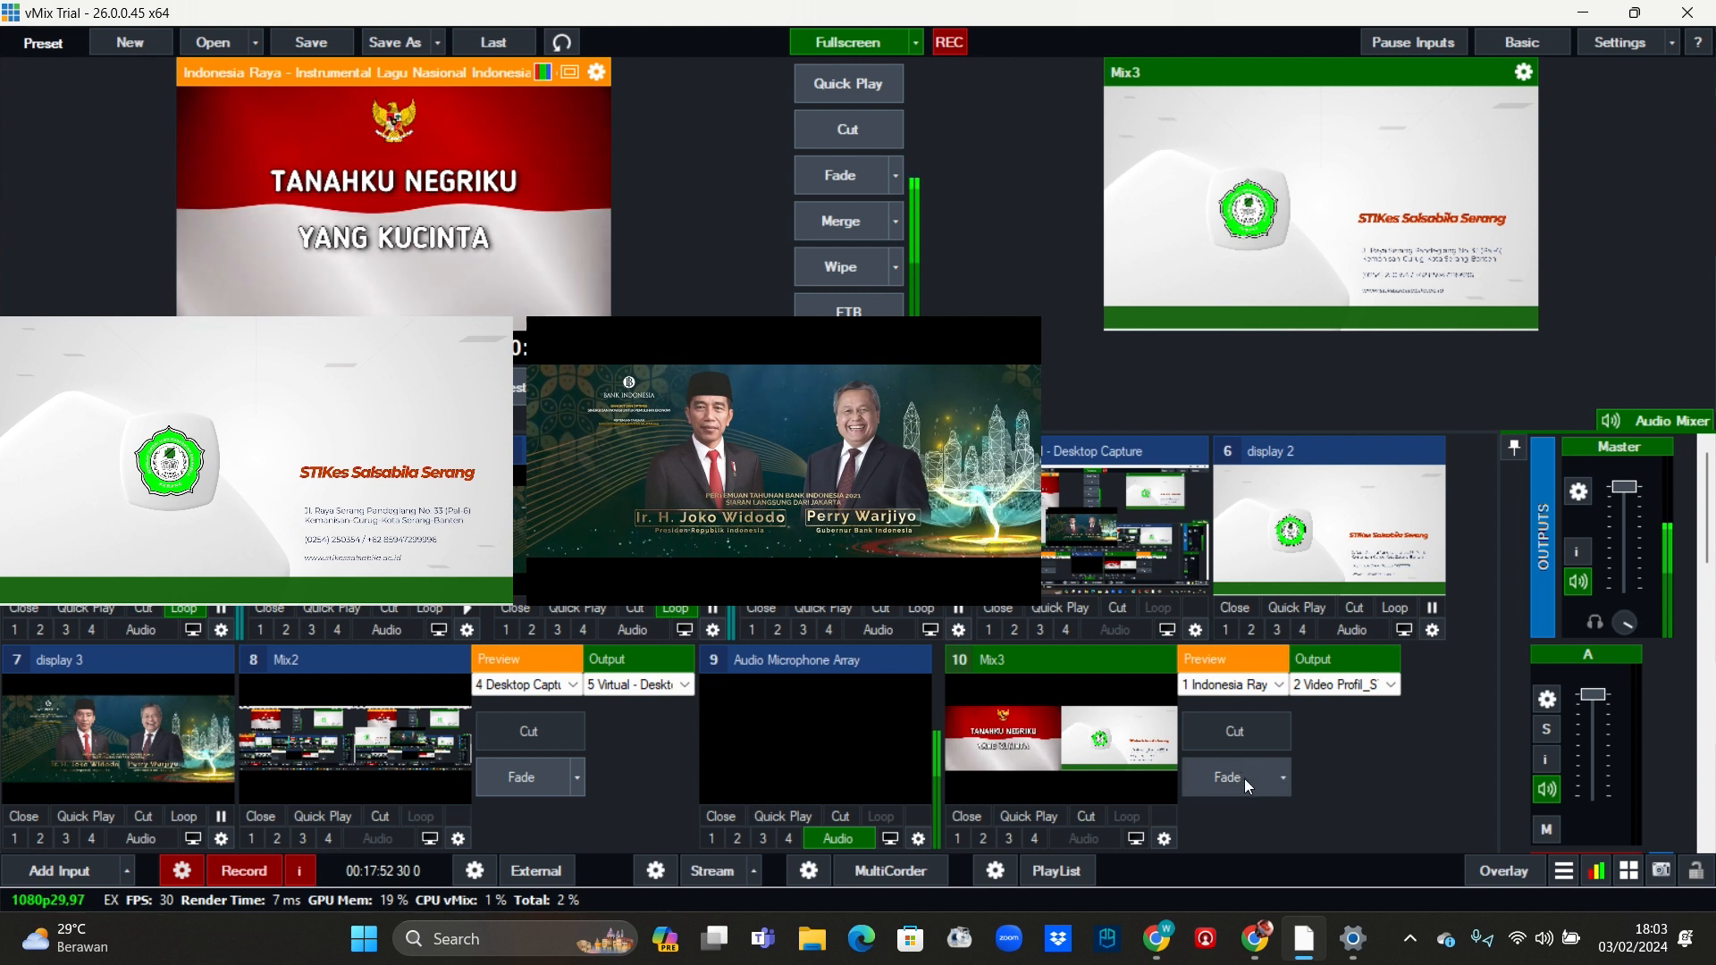
Step: Set Mix3's transition to Fade with a duration of 700 milliseconds and fade Mix3 to Indonesia Raya
left_click(1284, 776)
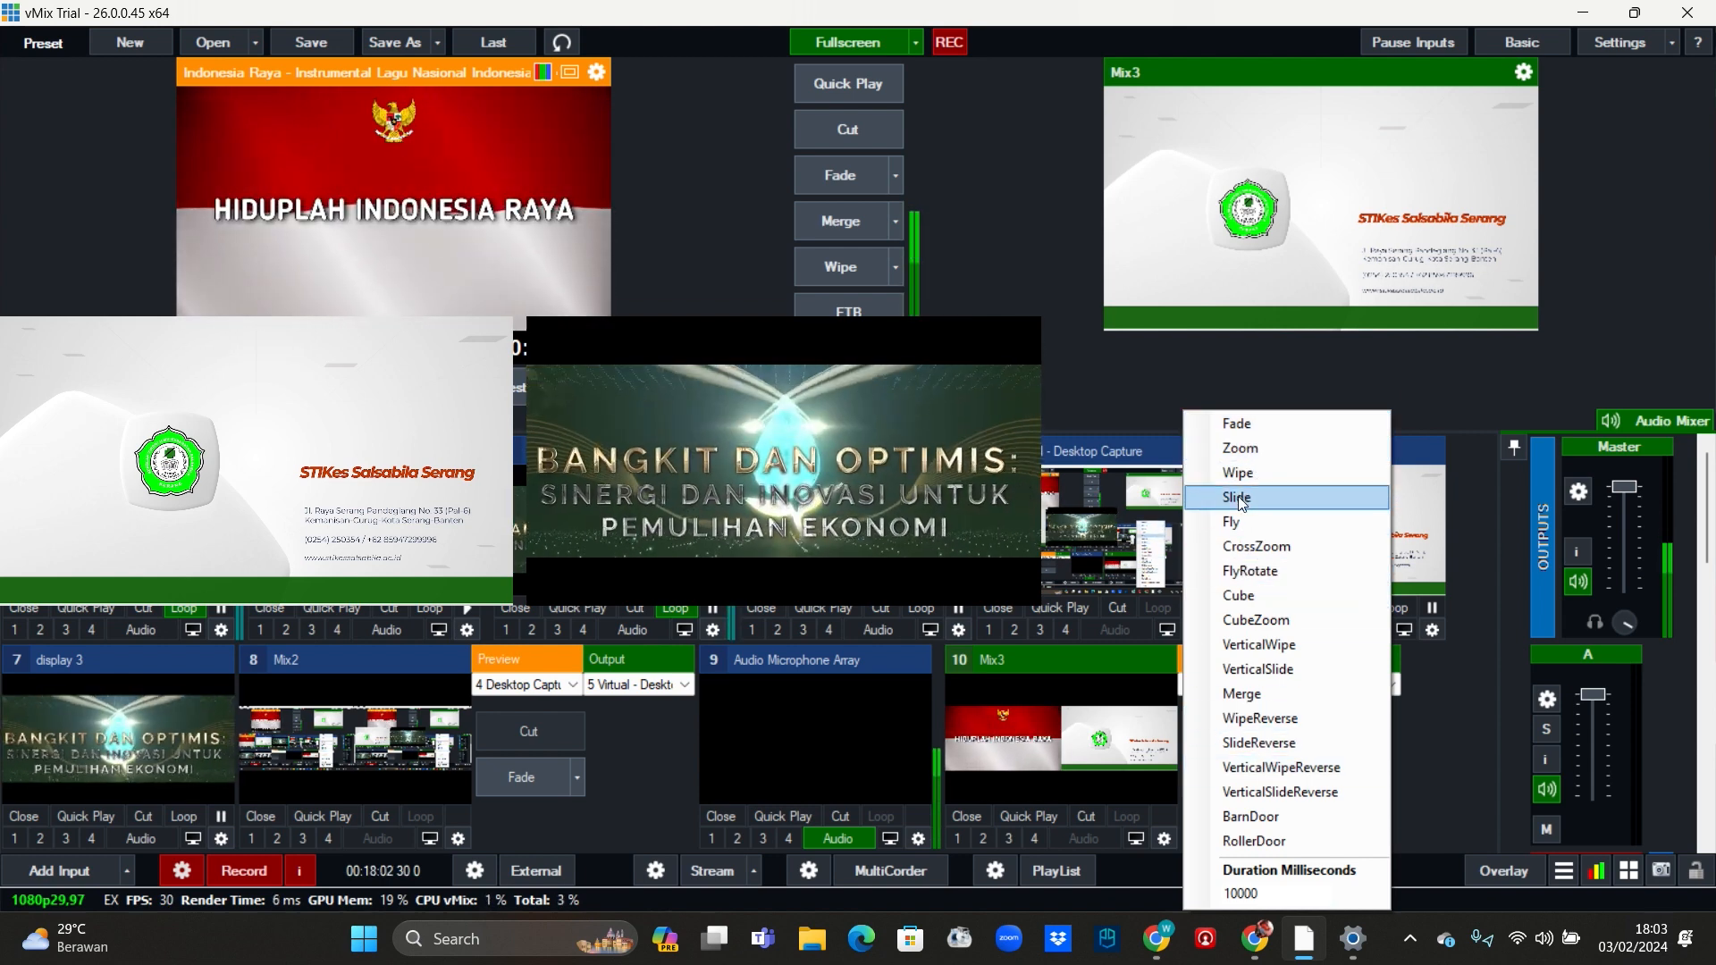
left_click(1250, 422)
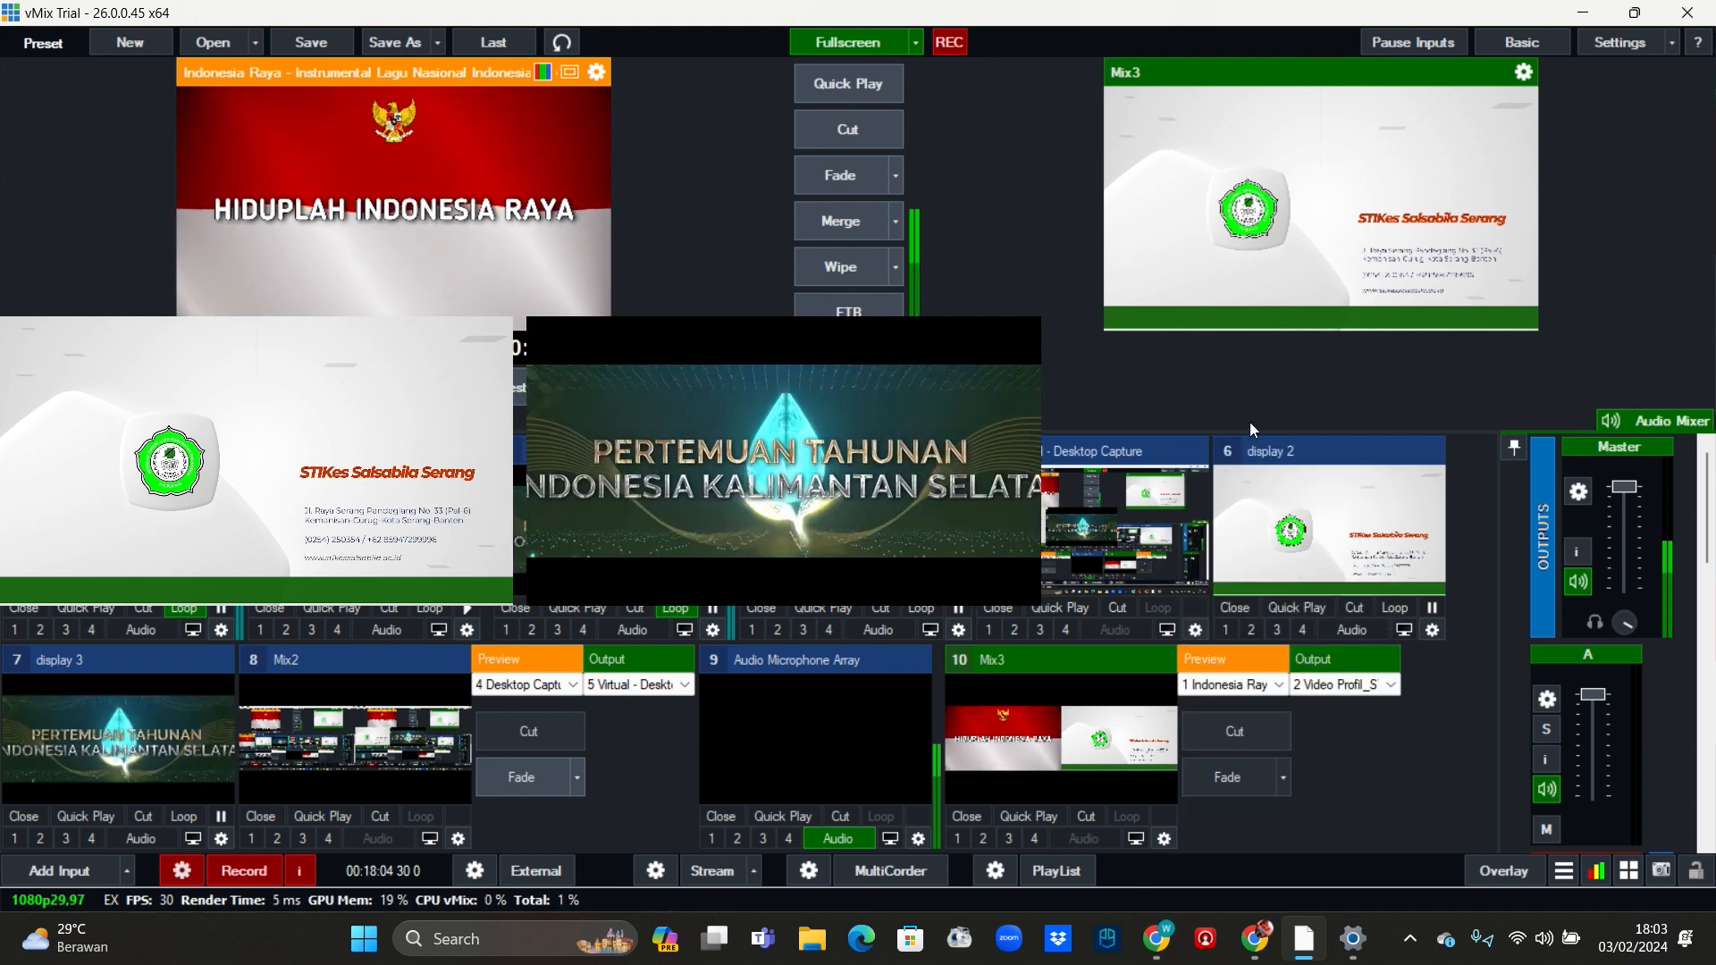
left_click(1287, 788)
left_click_drag(1261, 896, 1094, 889)
type("70")
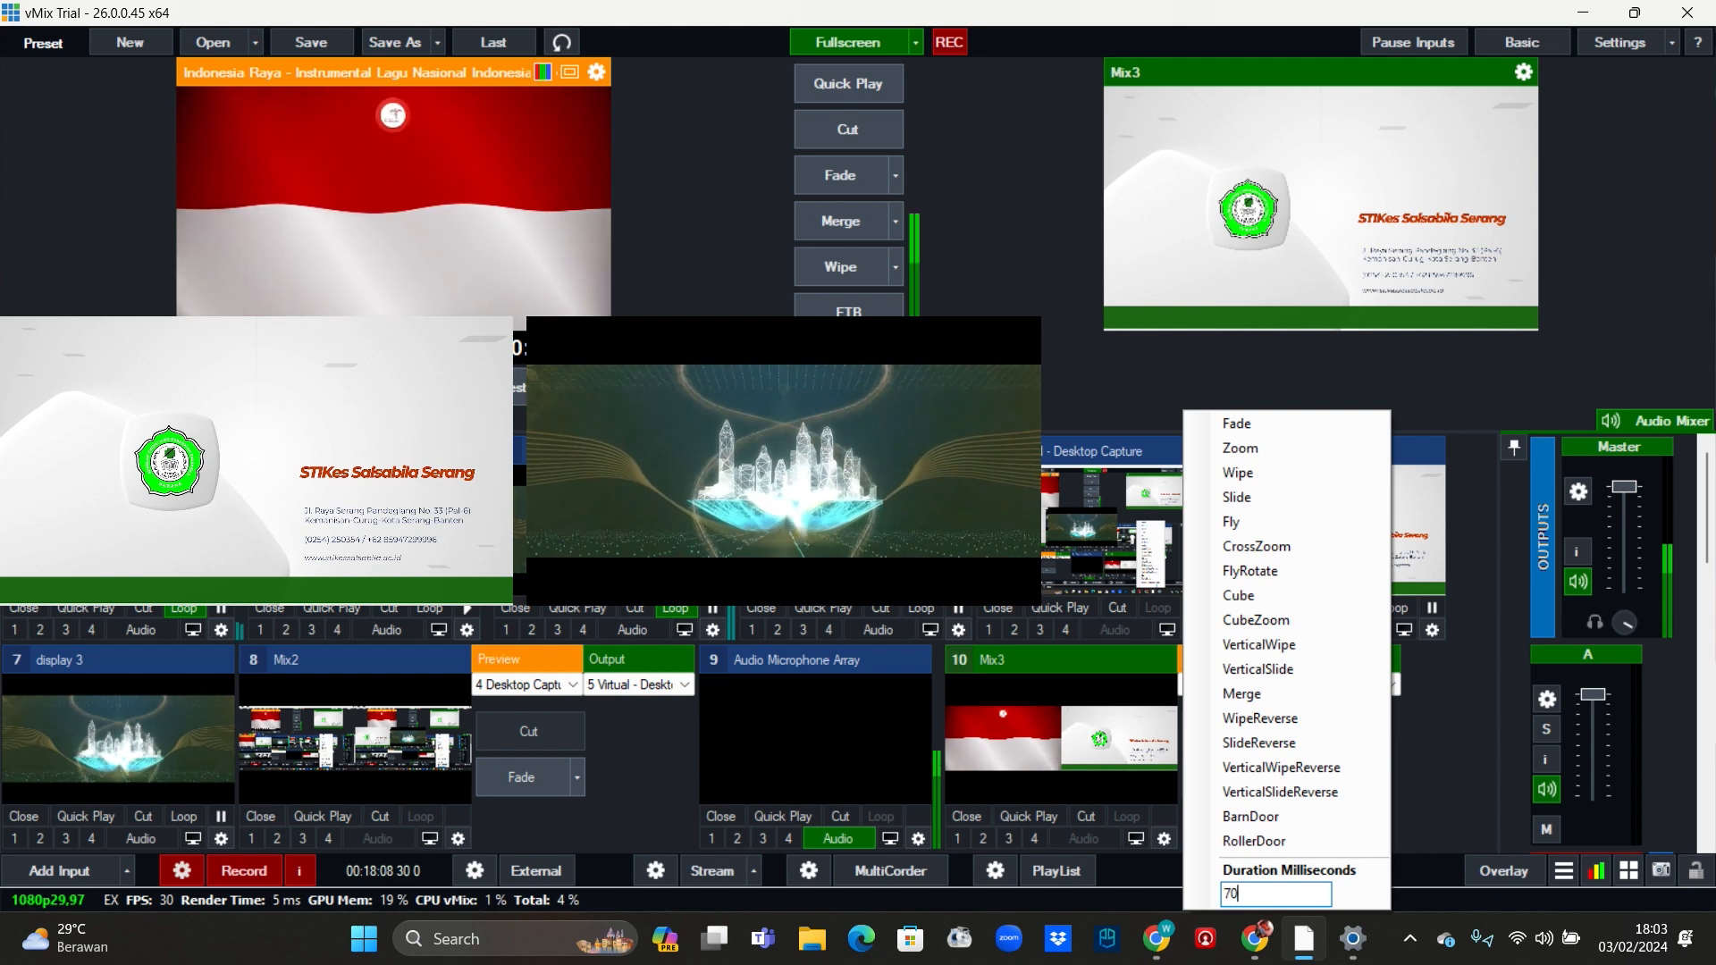
type("0")
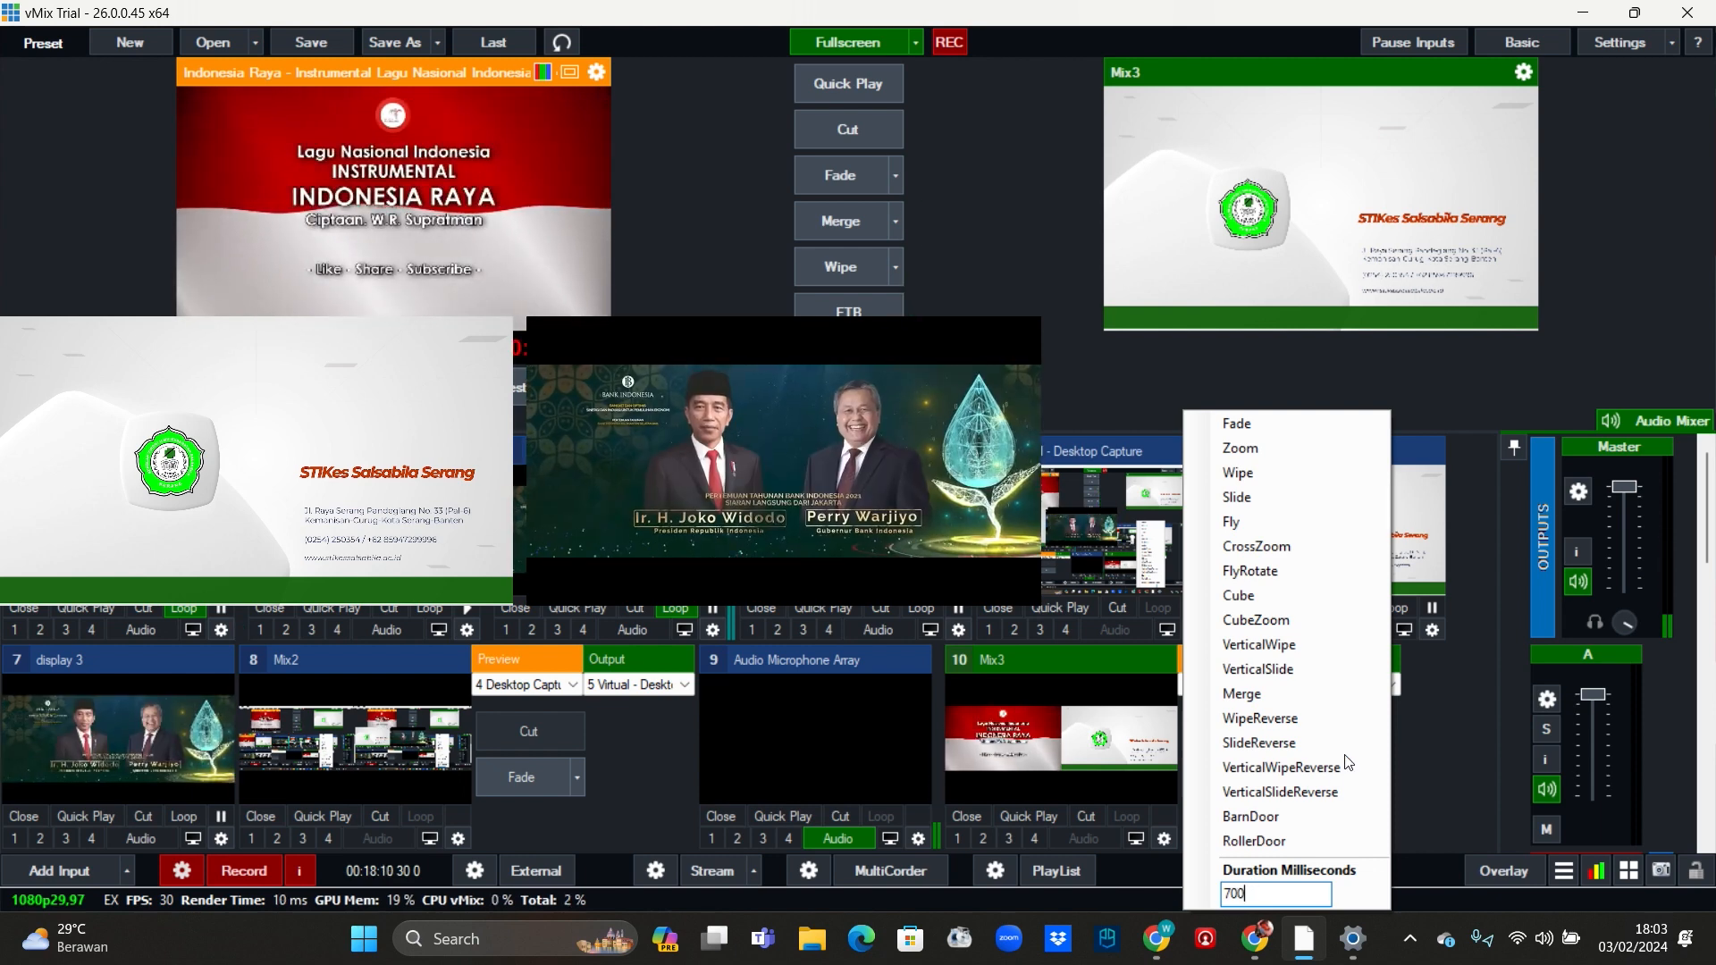
left_click(1463, 780)
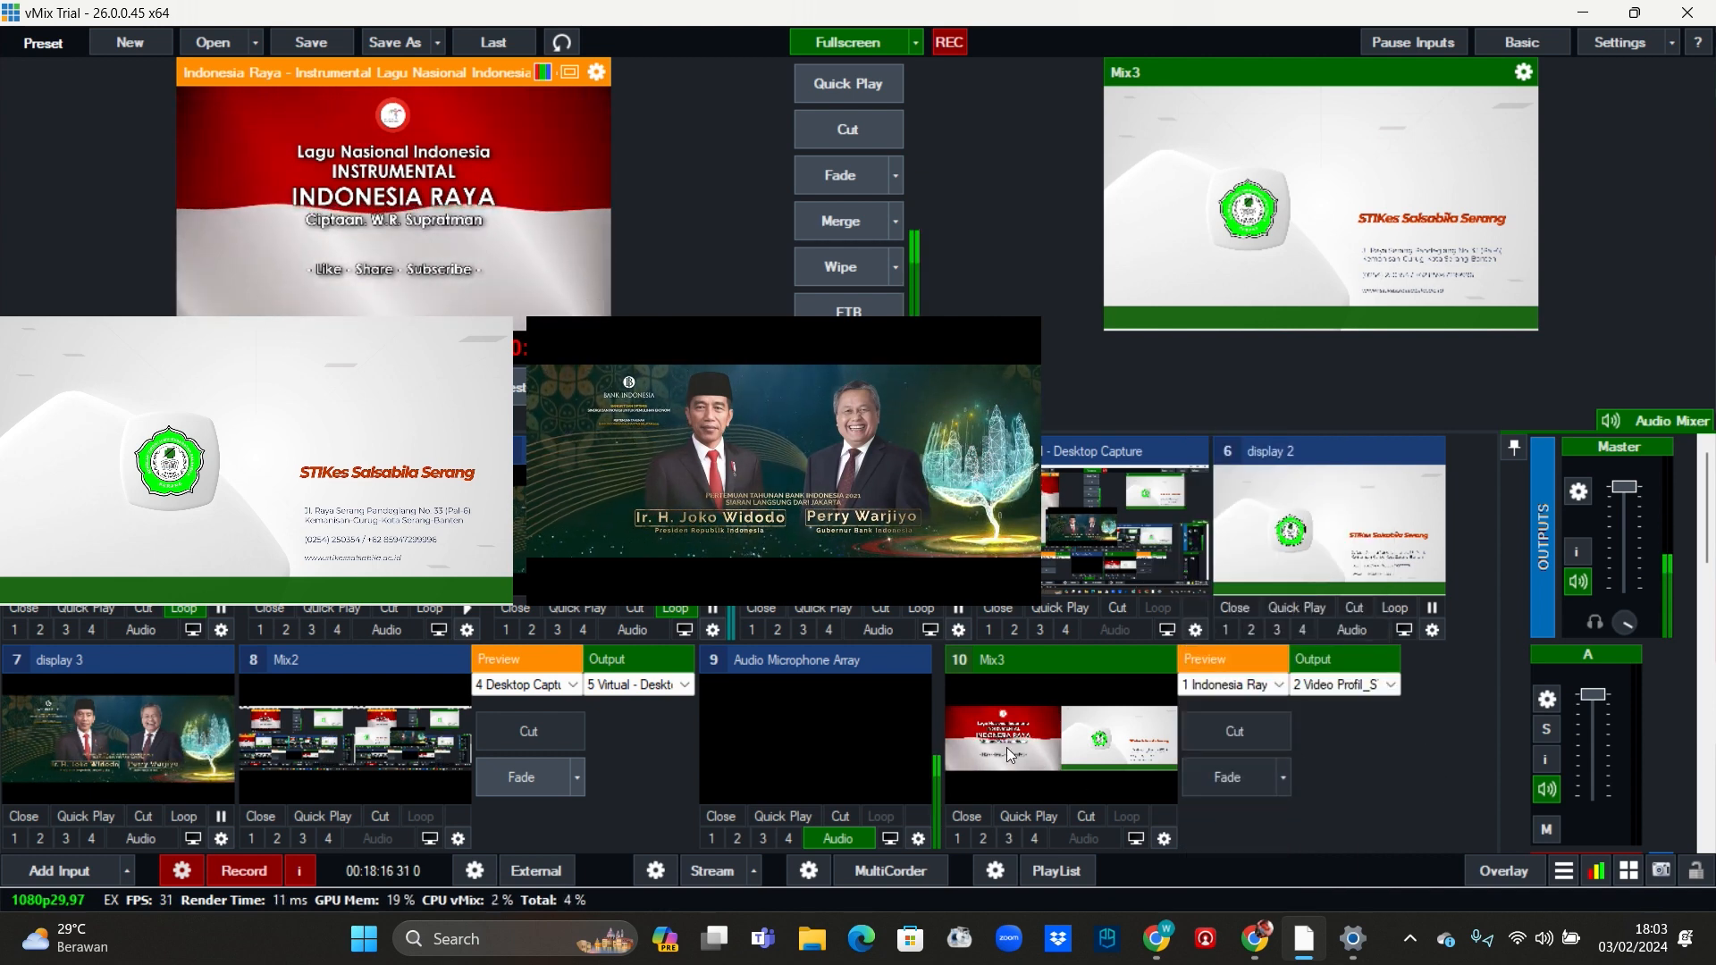
left_click(1246, 777)
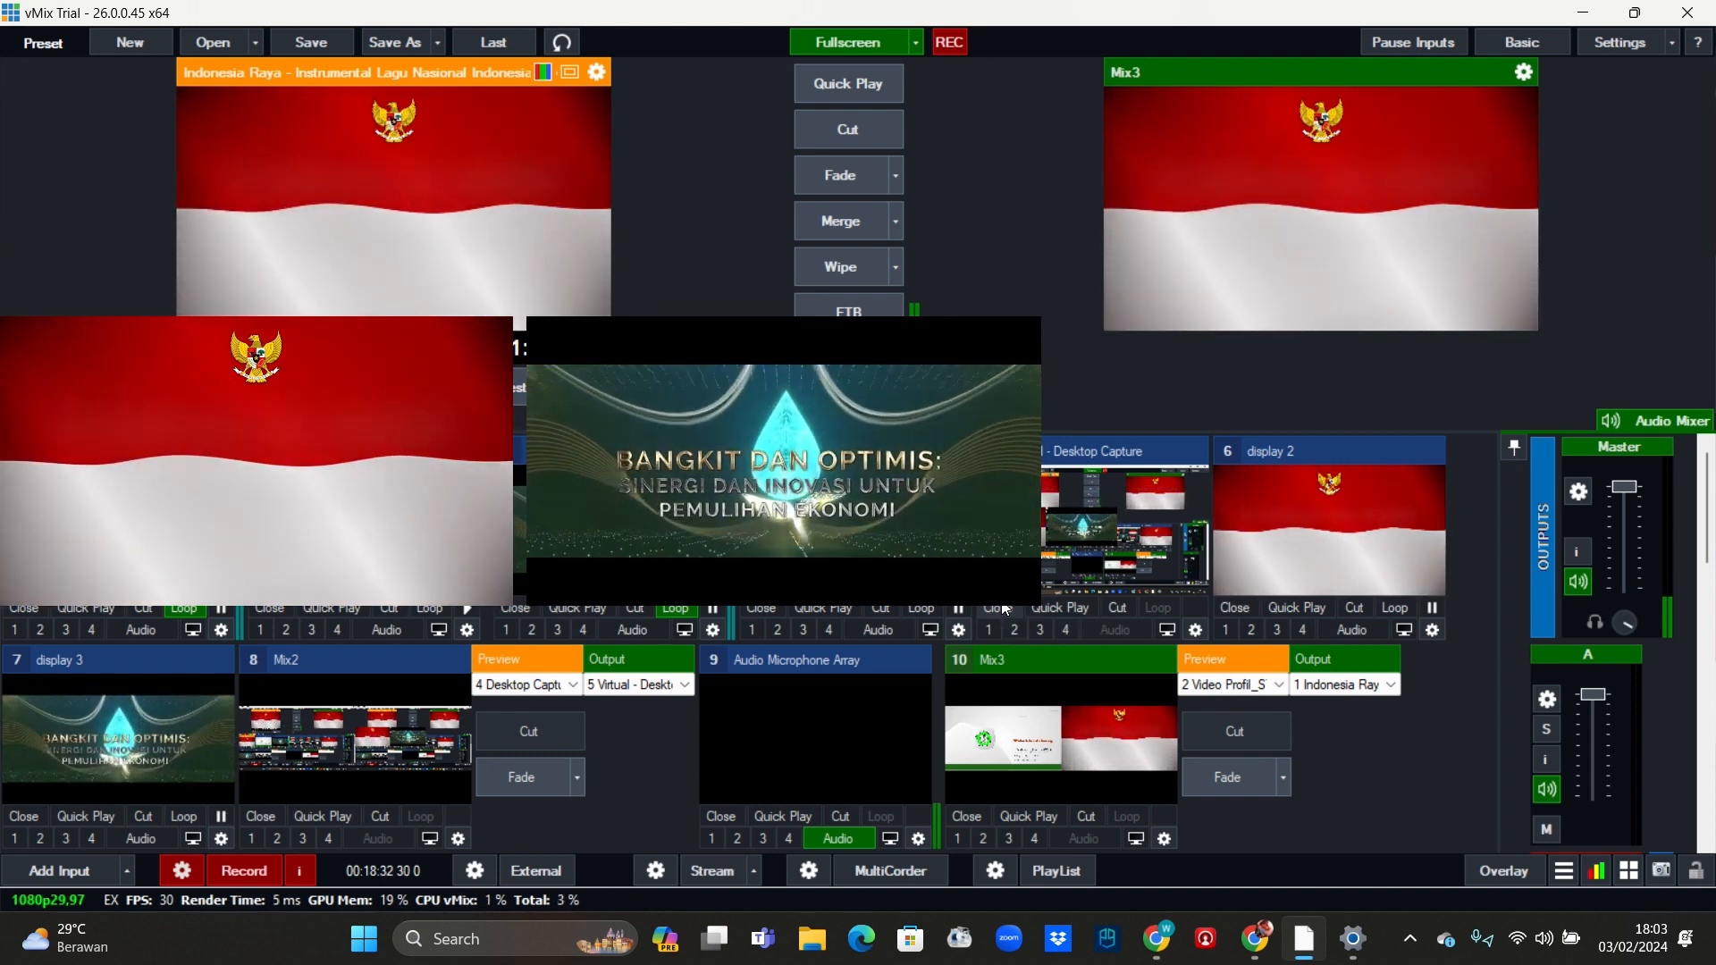
Step: Assign Mix3 (Input10) as the fullscreen source for Display 2
left_click(916, 42)
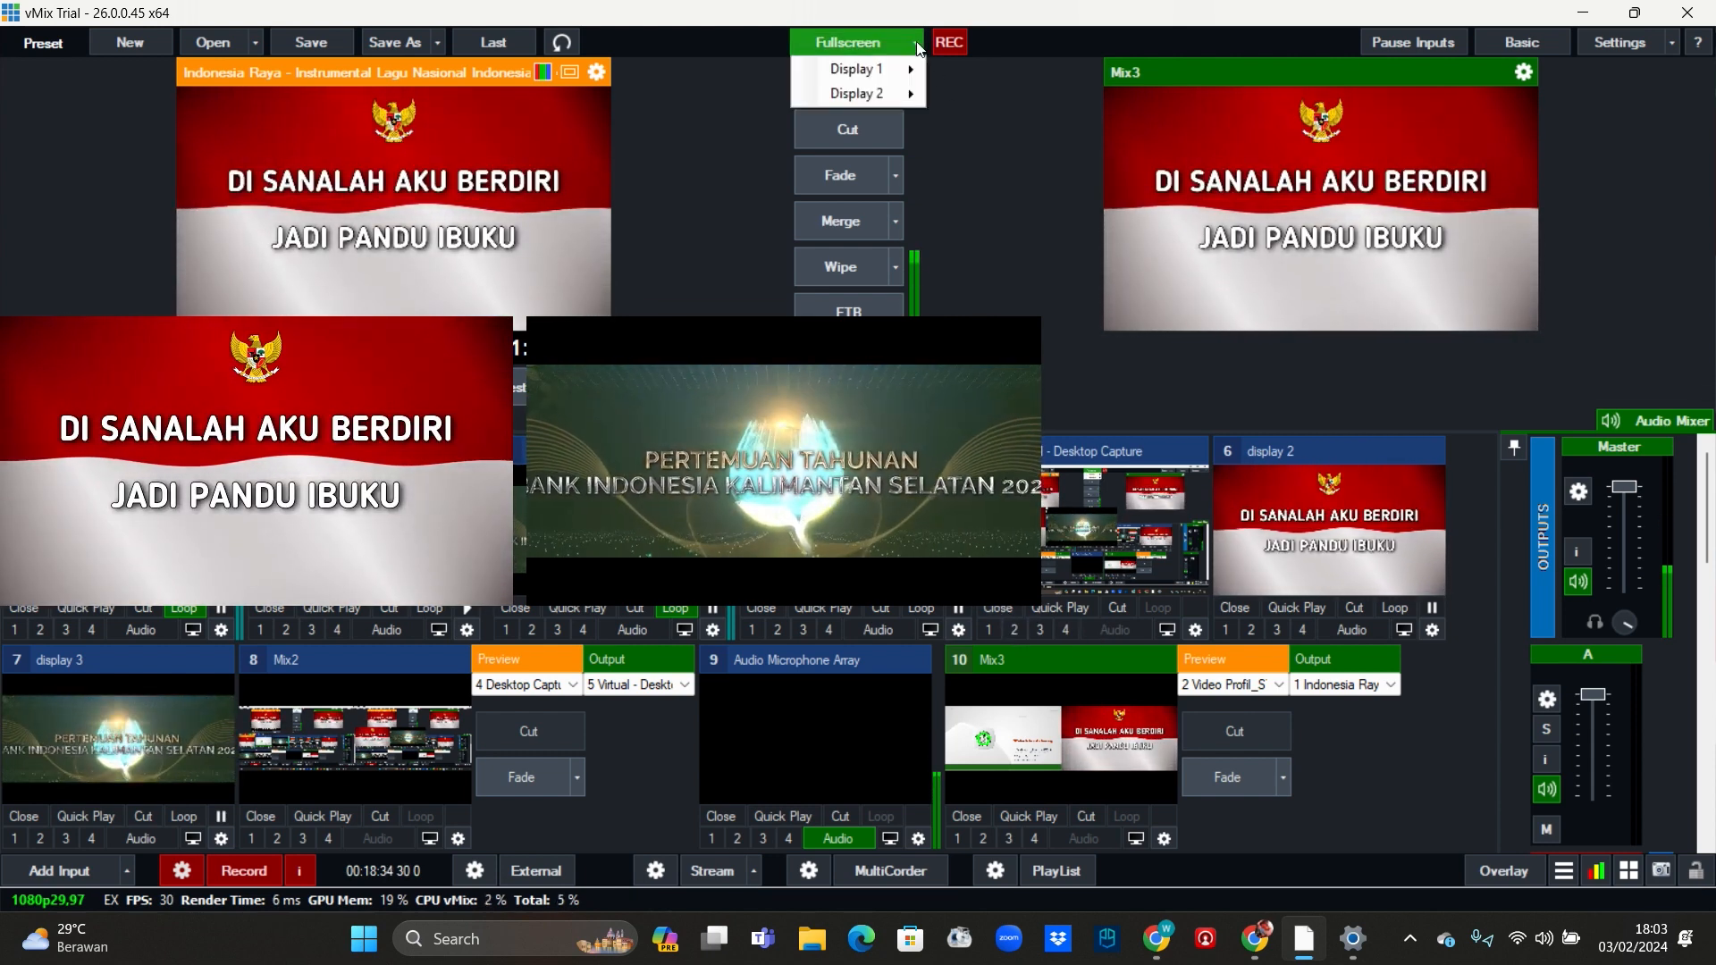
mouse_move(915, 98)
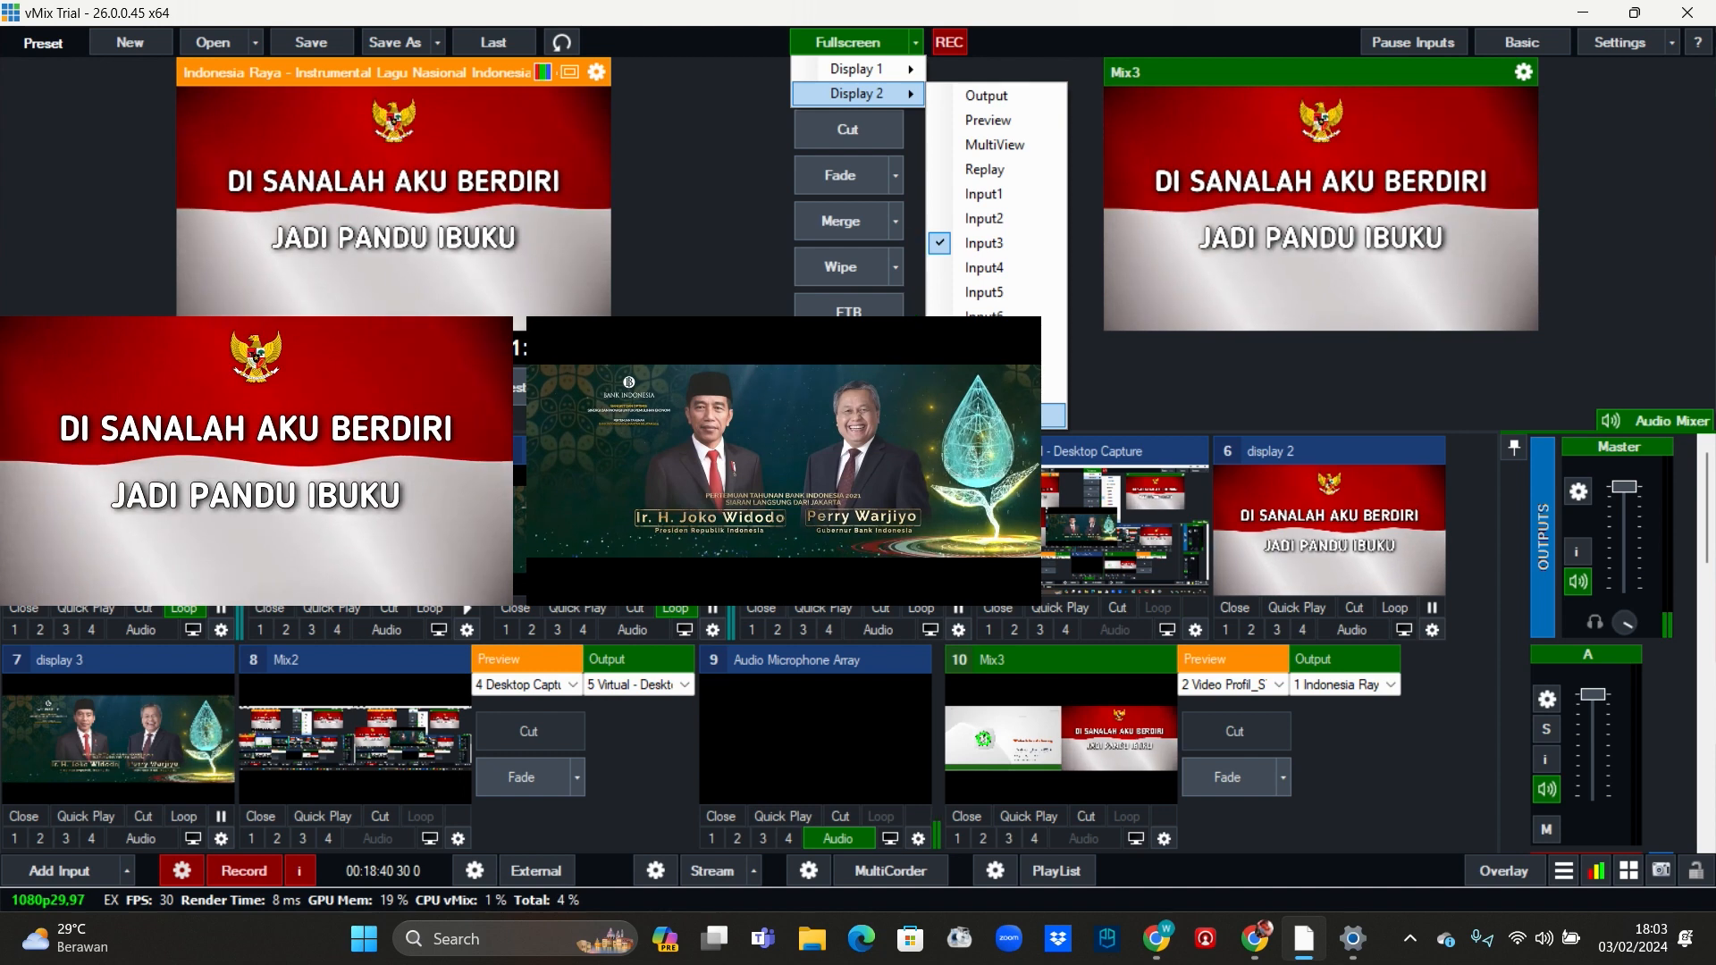
left_click(986, 416)
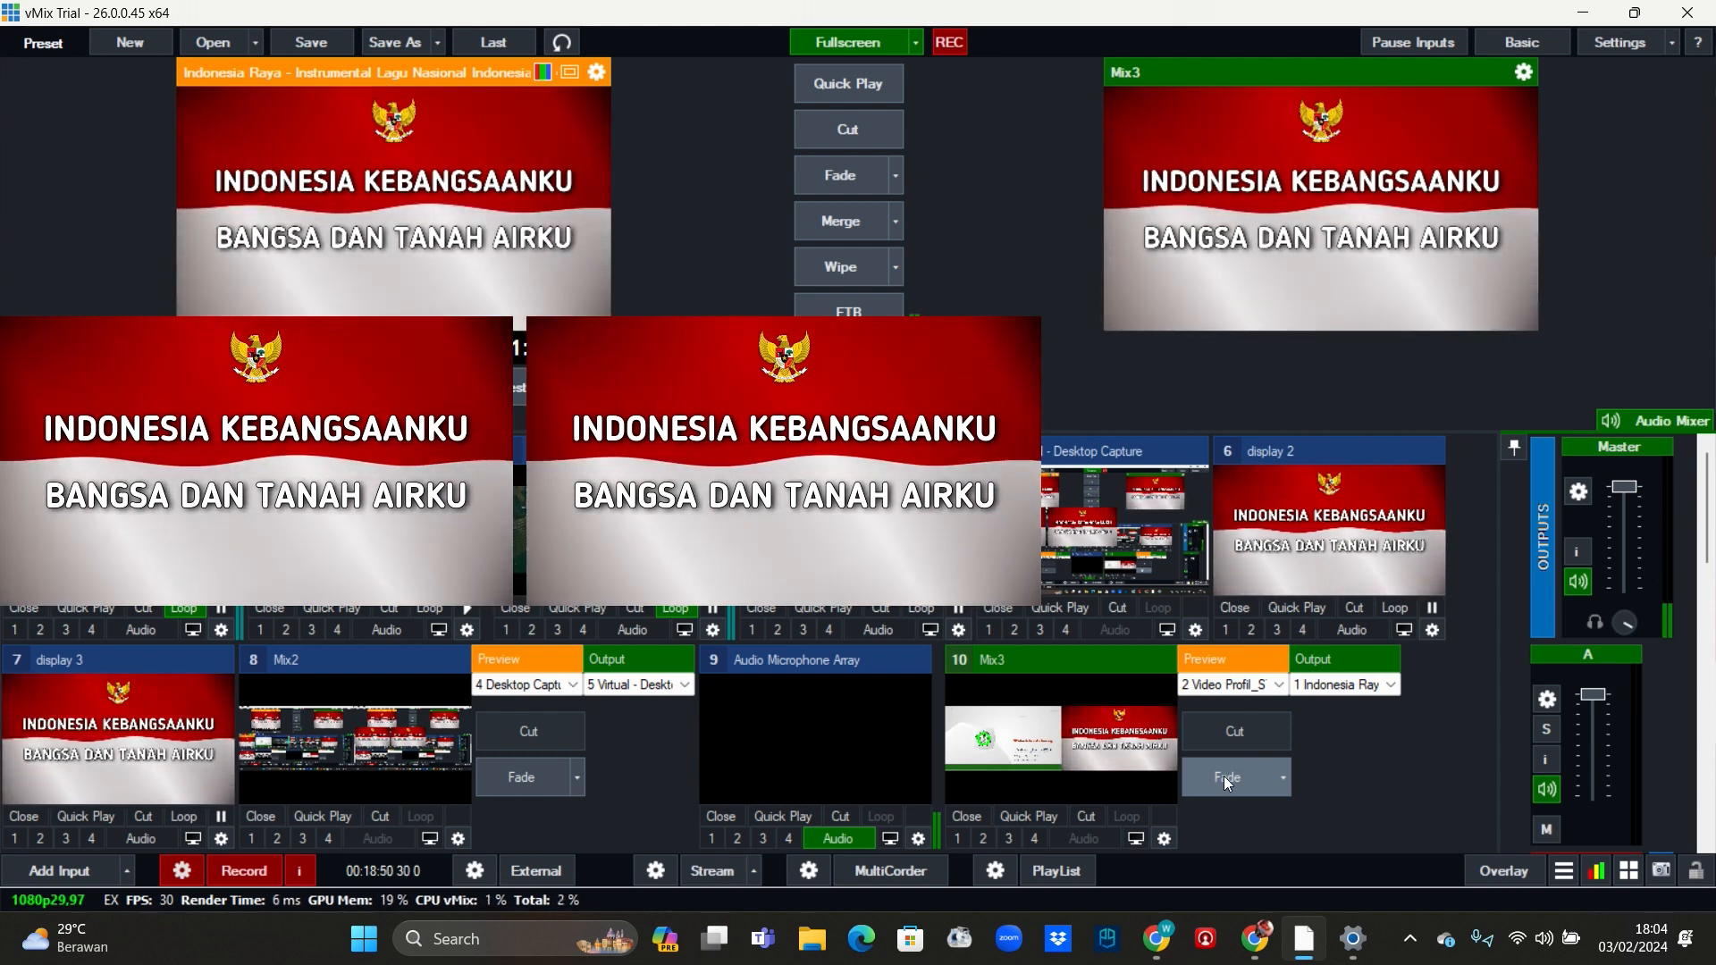
Step: Fade Mix3 to Video Profil_STIKes, then load the BUMPER video from input 3 into its preview and fade to it
left_click(1224, 776)
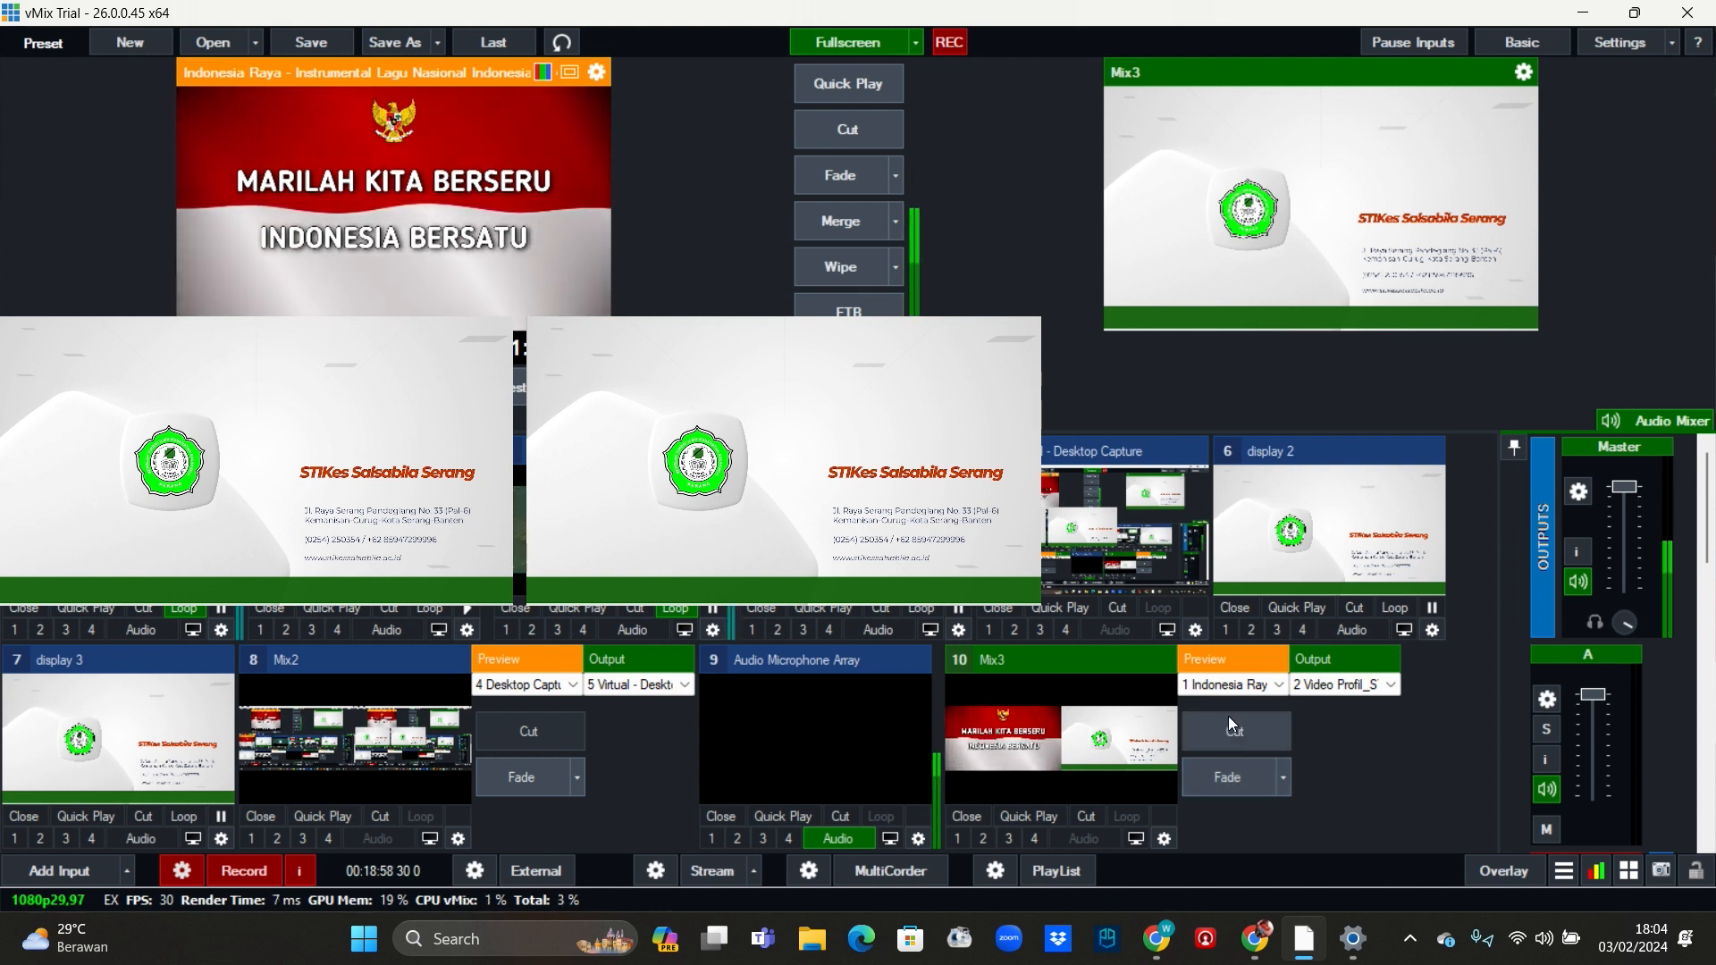
left_click(1237, 684)
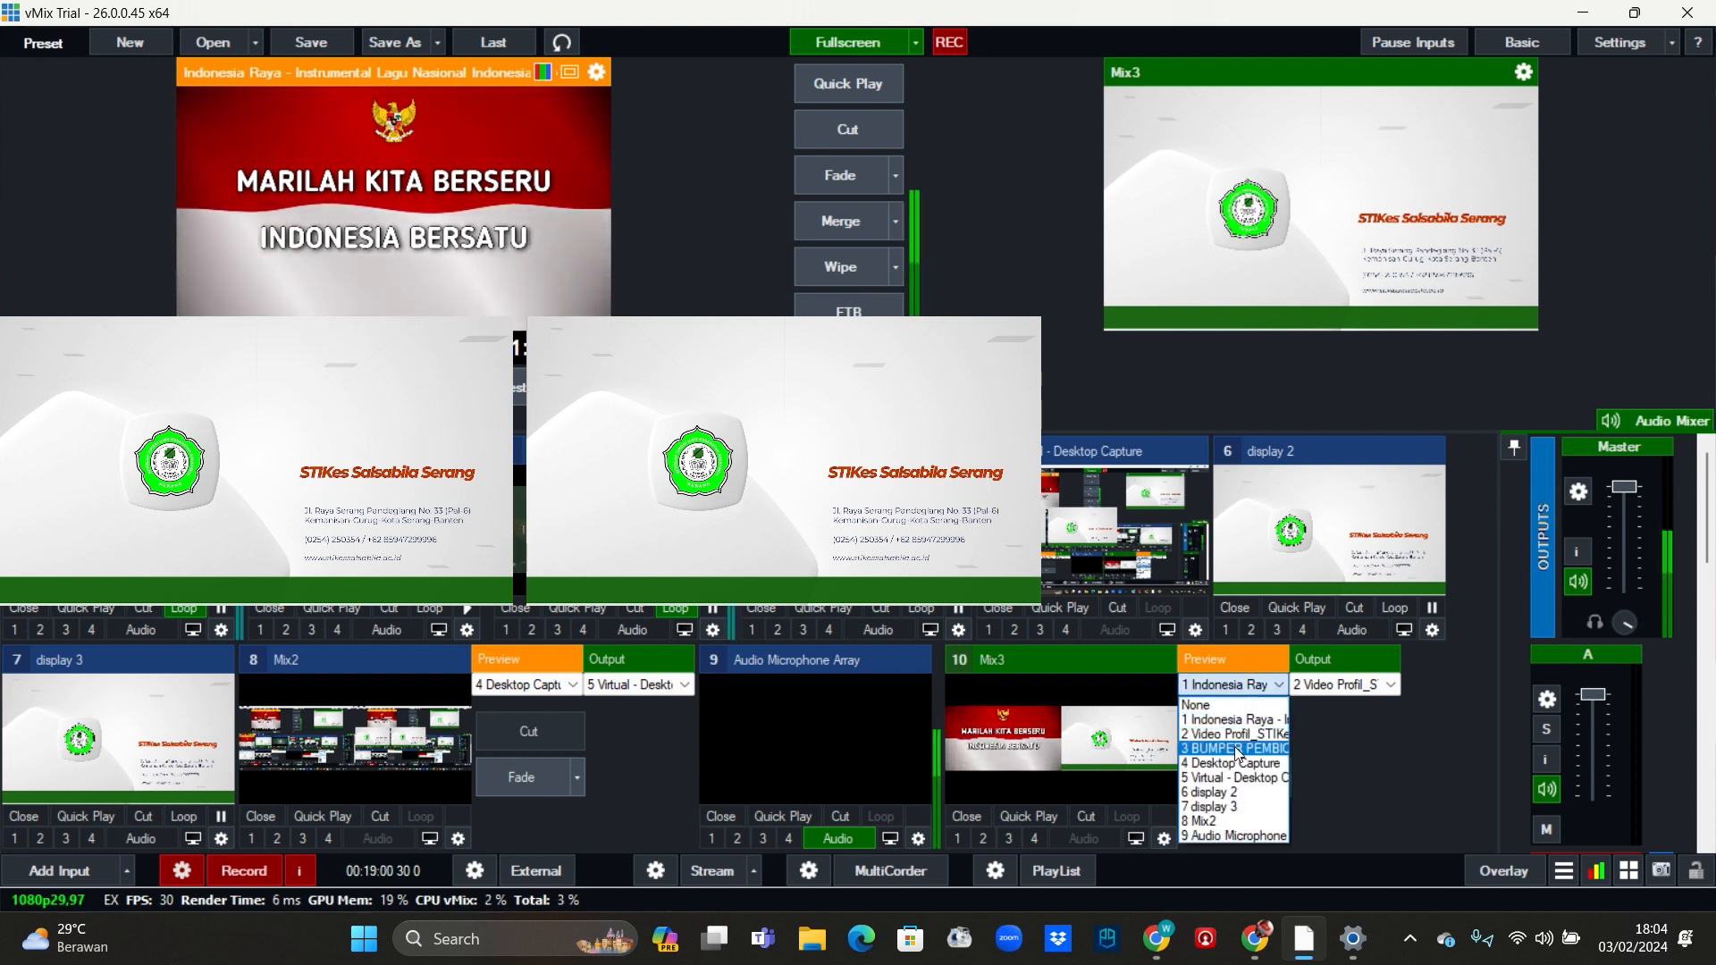
left_click(1237, 751)
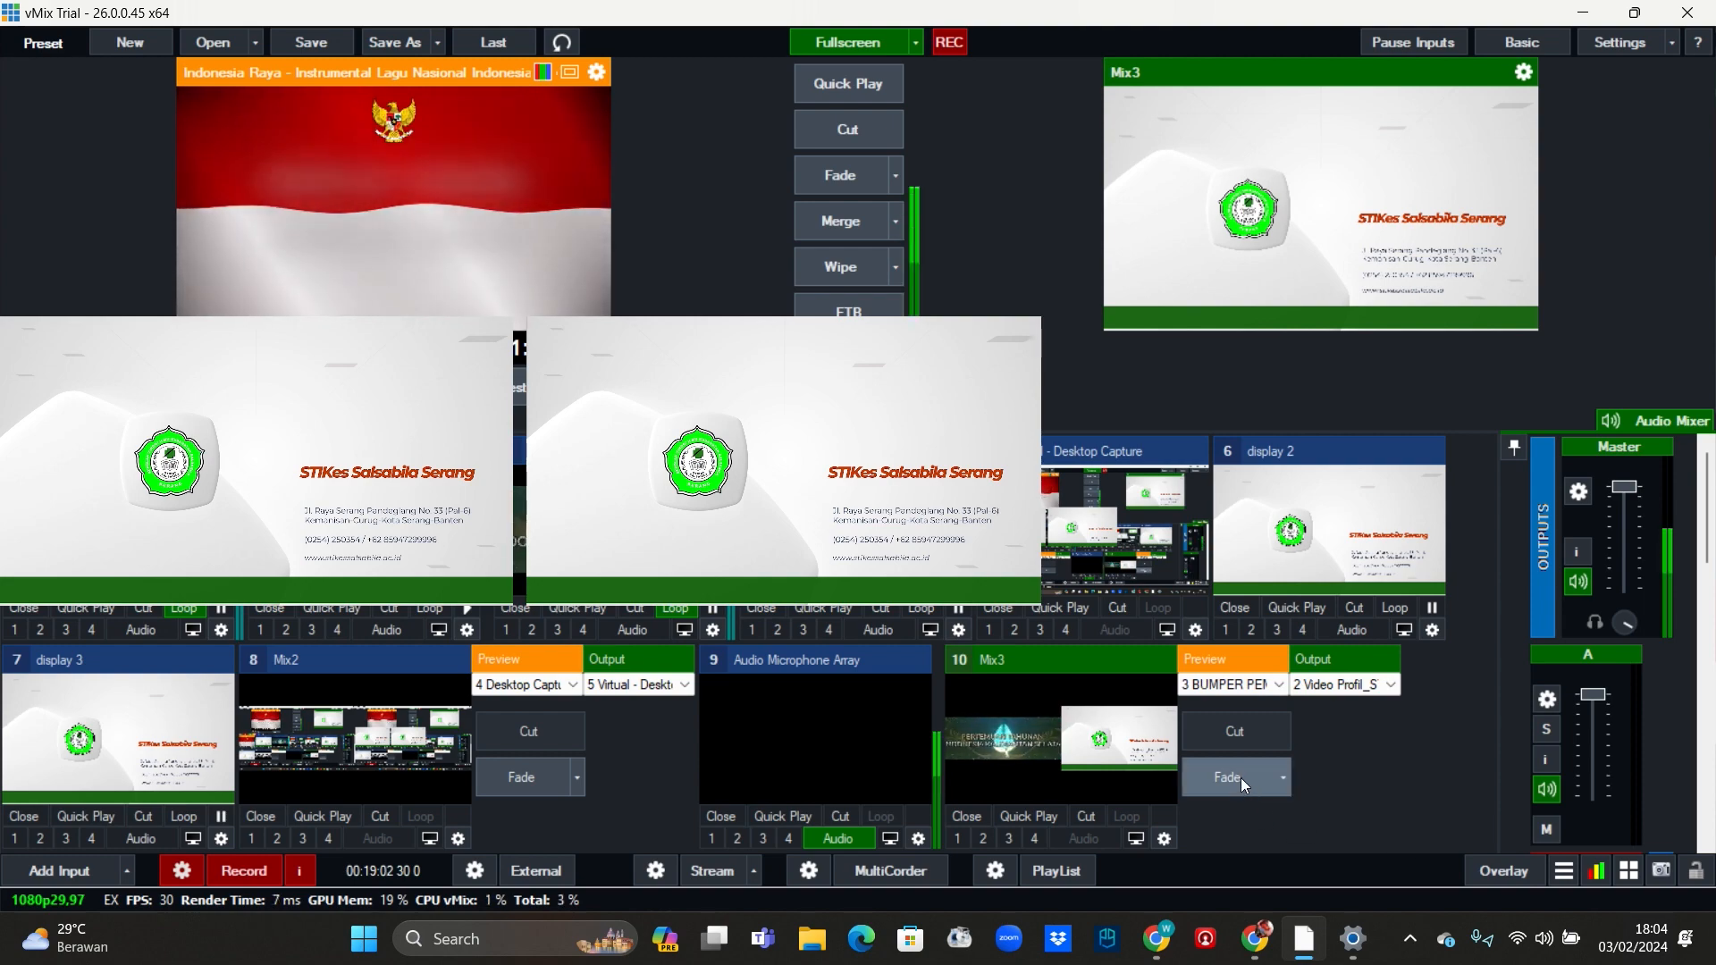
left_click(1240, 776)
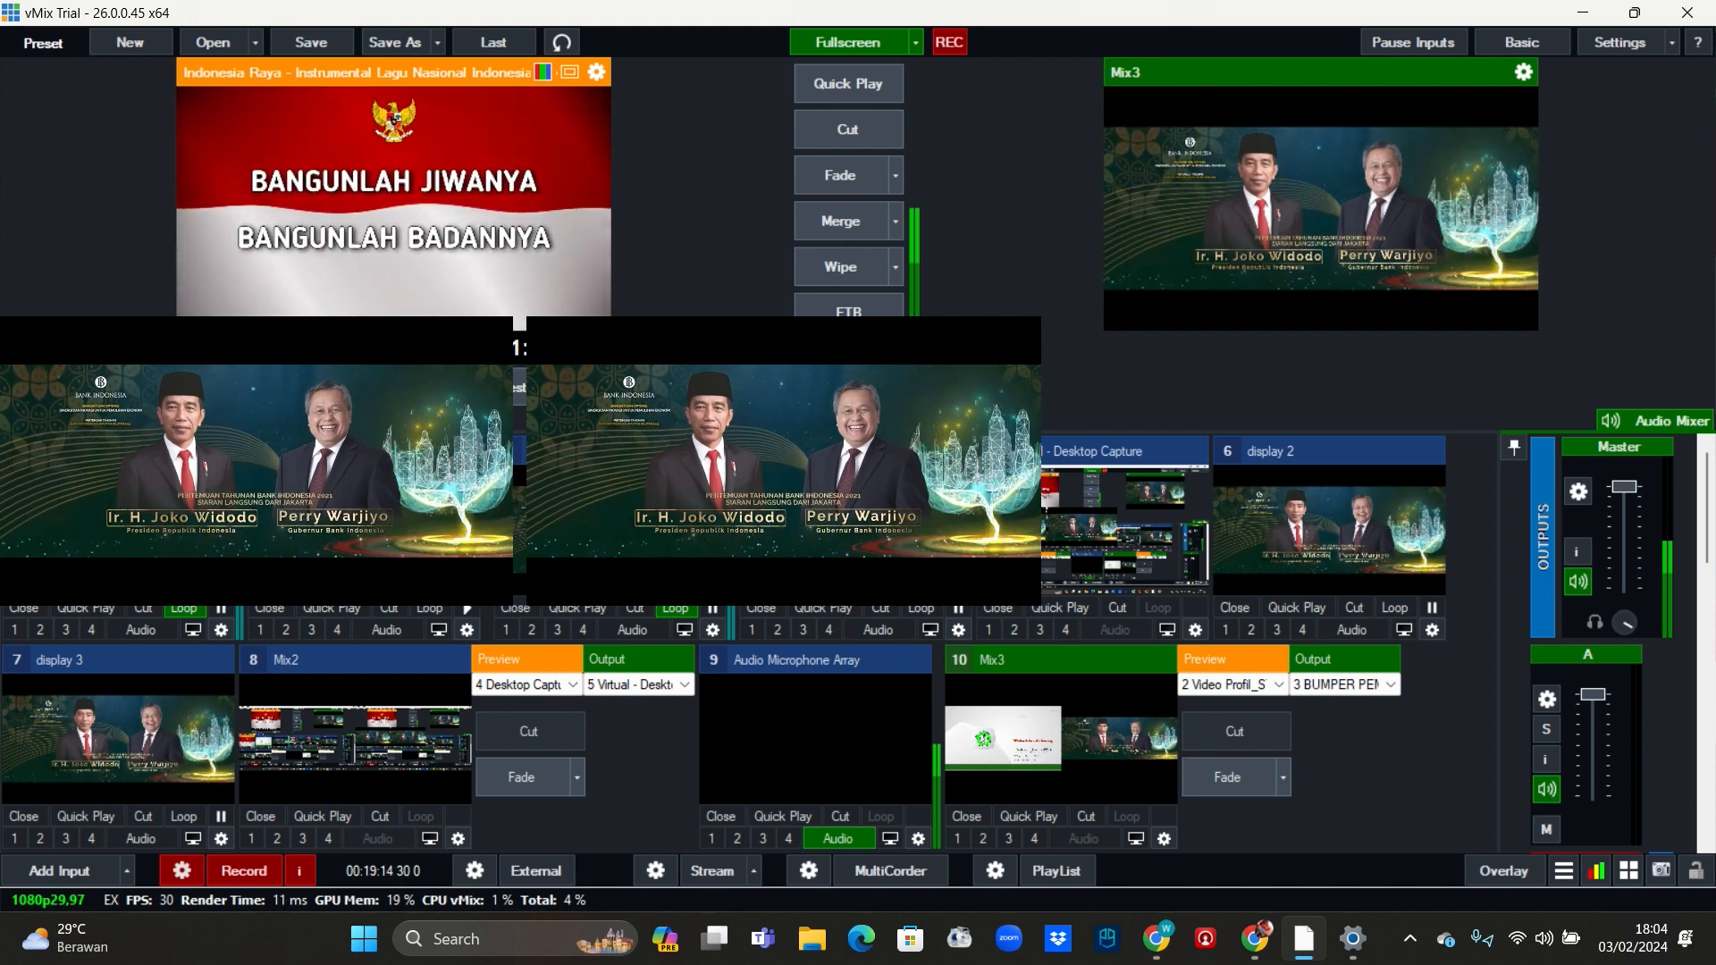
Step: Fade the main output to Indonesia Raya, and fade Mix3 to Indonesia Raya through its own preview
left_click(840, 176)
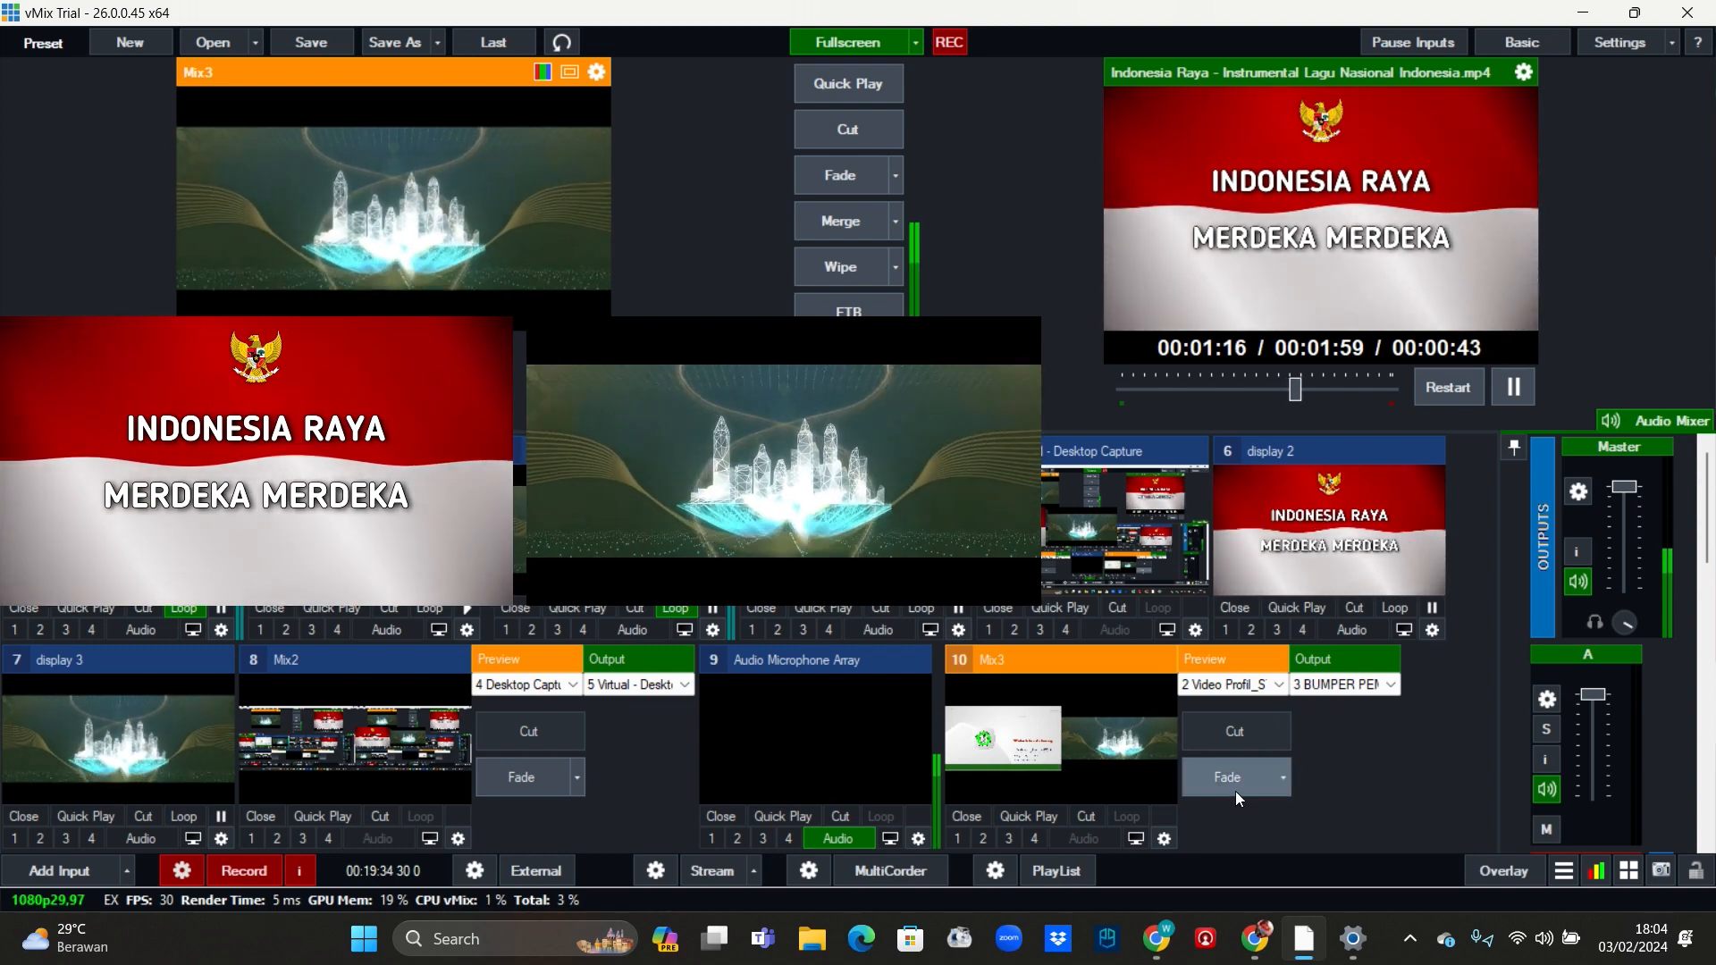
left_click(1238, 685)
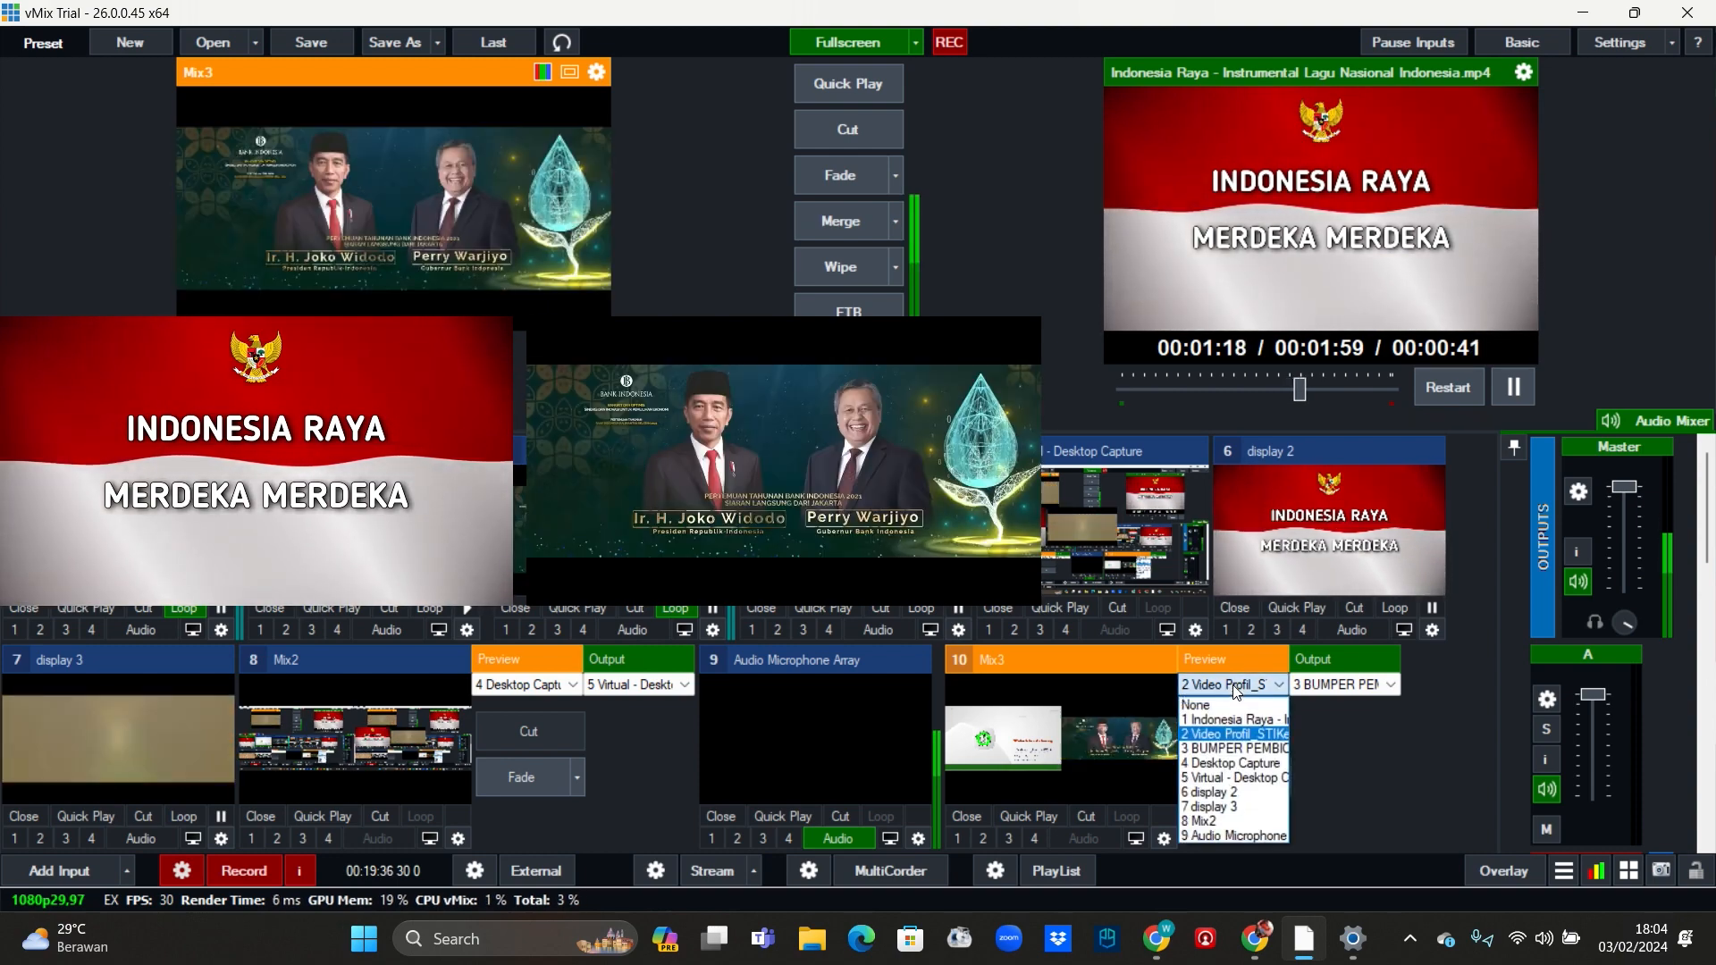
left_click(1244, 719)
left_click(1229, 777)
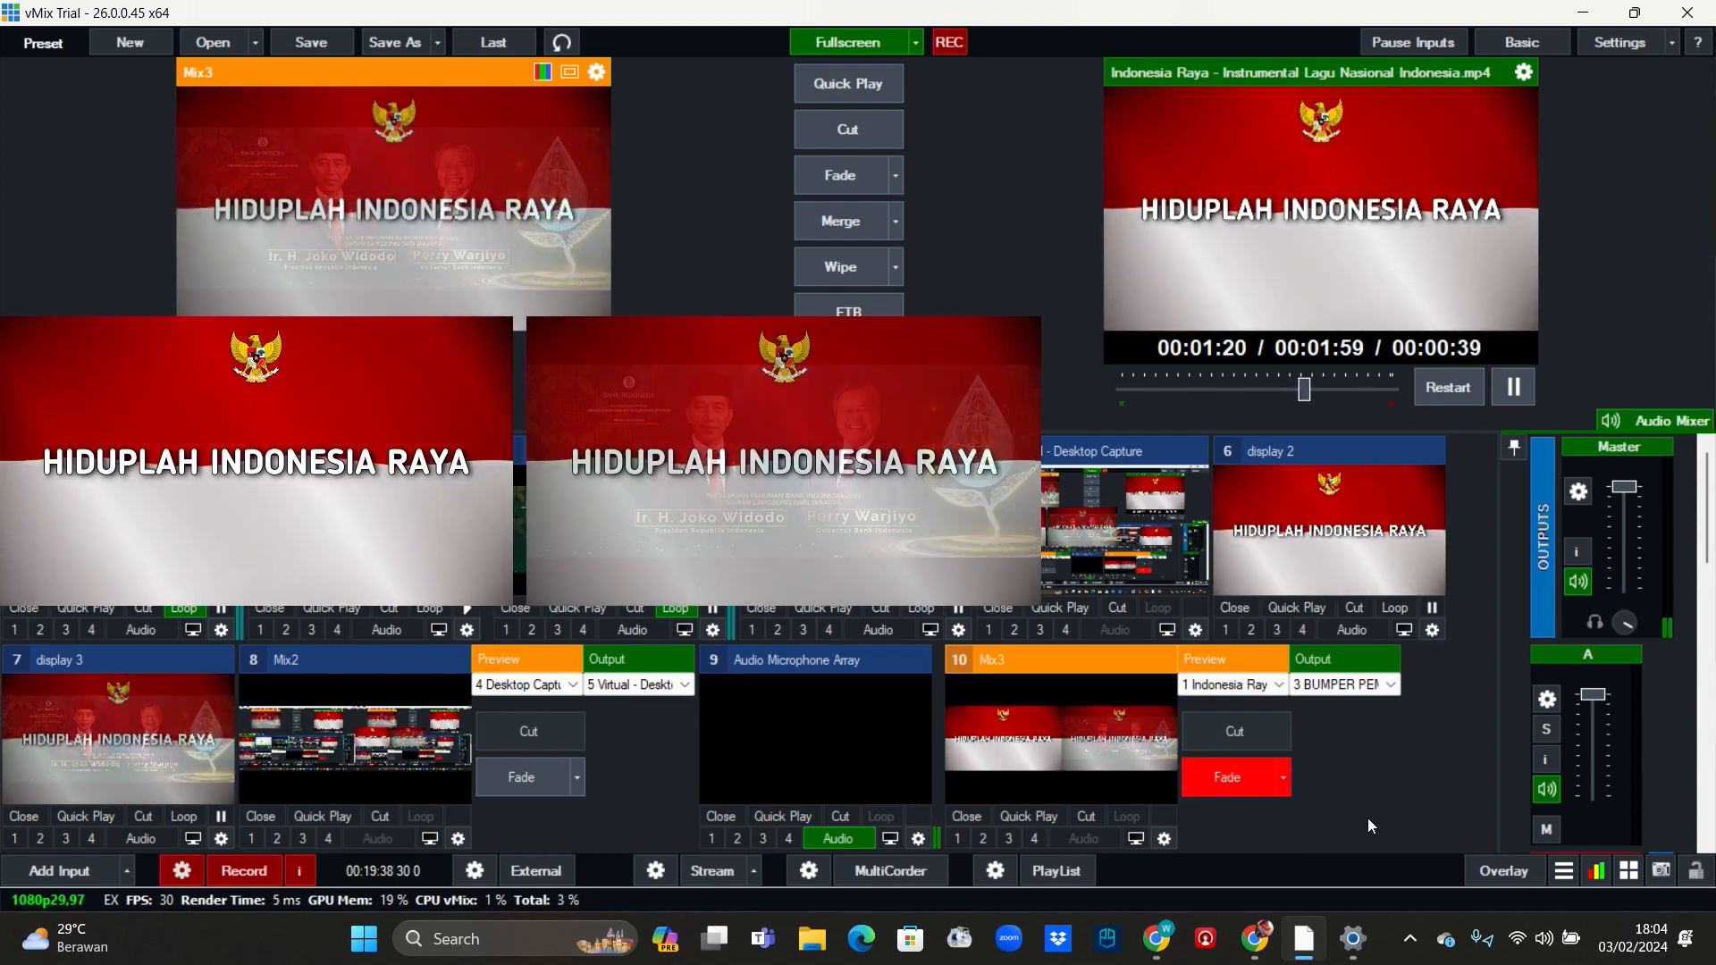
Step: Load Video Profil_STIKes into Mix3's preview and fade Mix3 to it while the main output stays on Indonesia Raya
left_click(1238, 684)
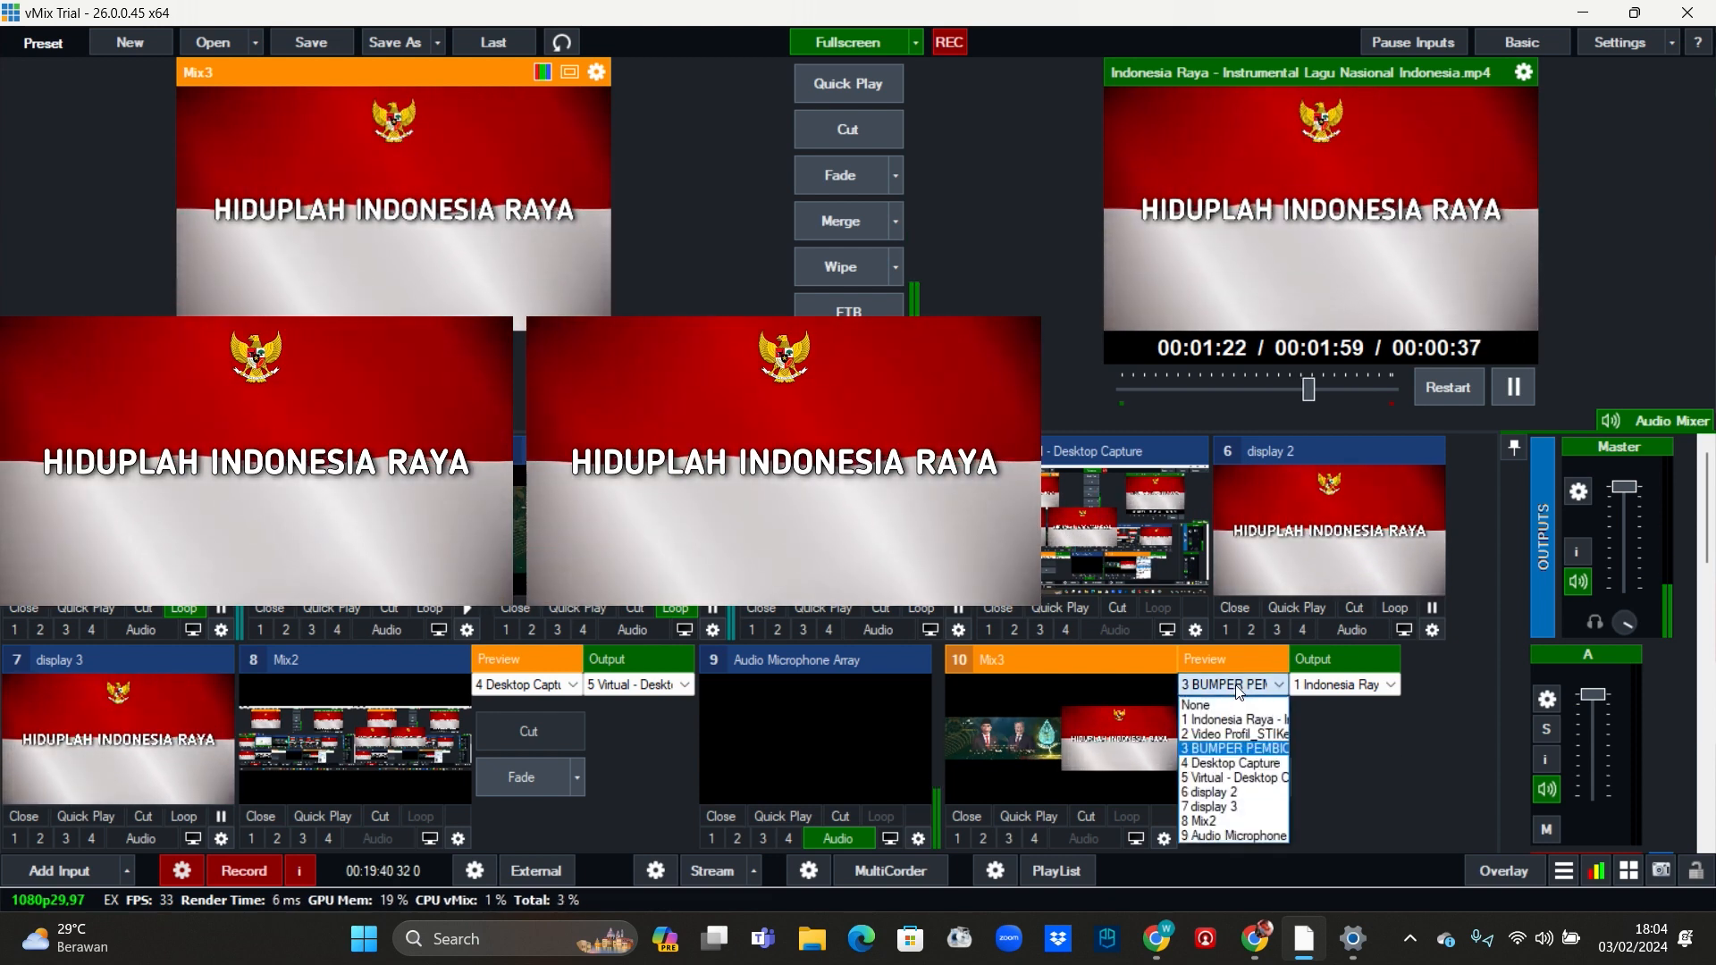
left_click(1225, 734)
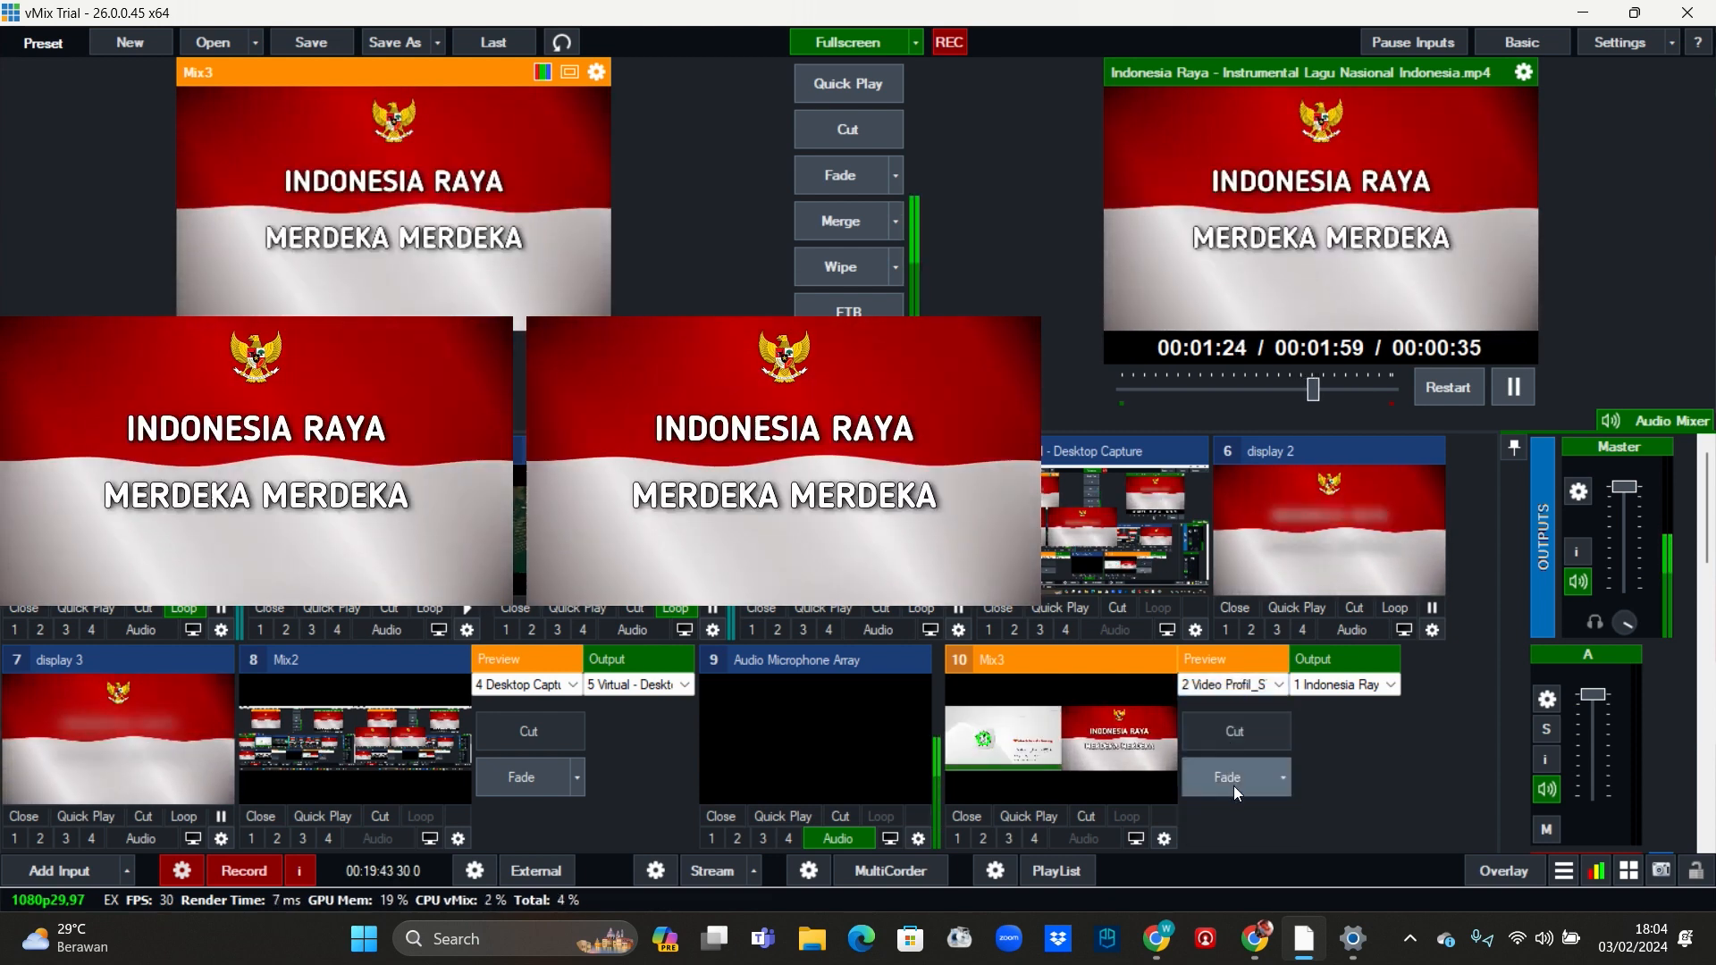
left_click(1233, 785)
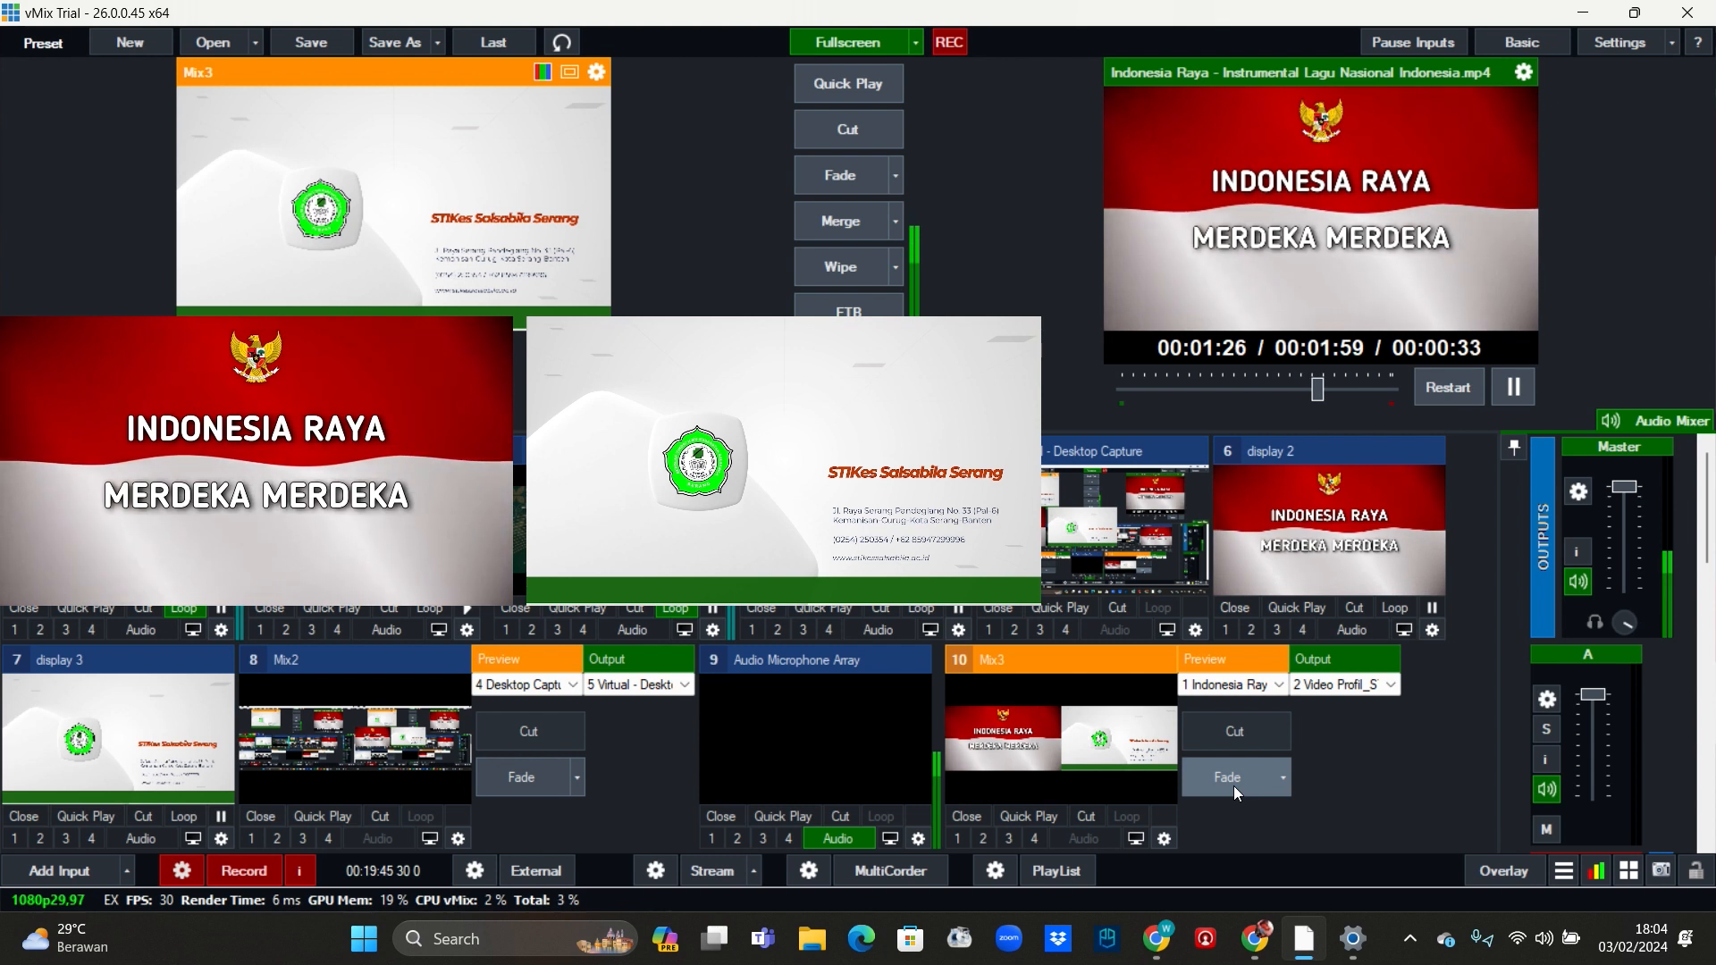
left_click(1285, 778)
left_click(1439, 778)
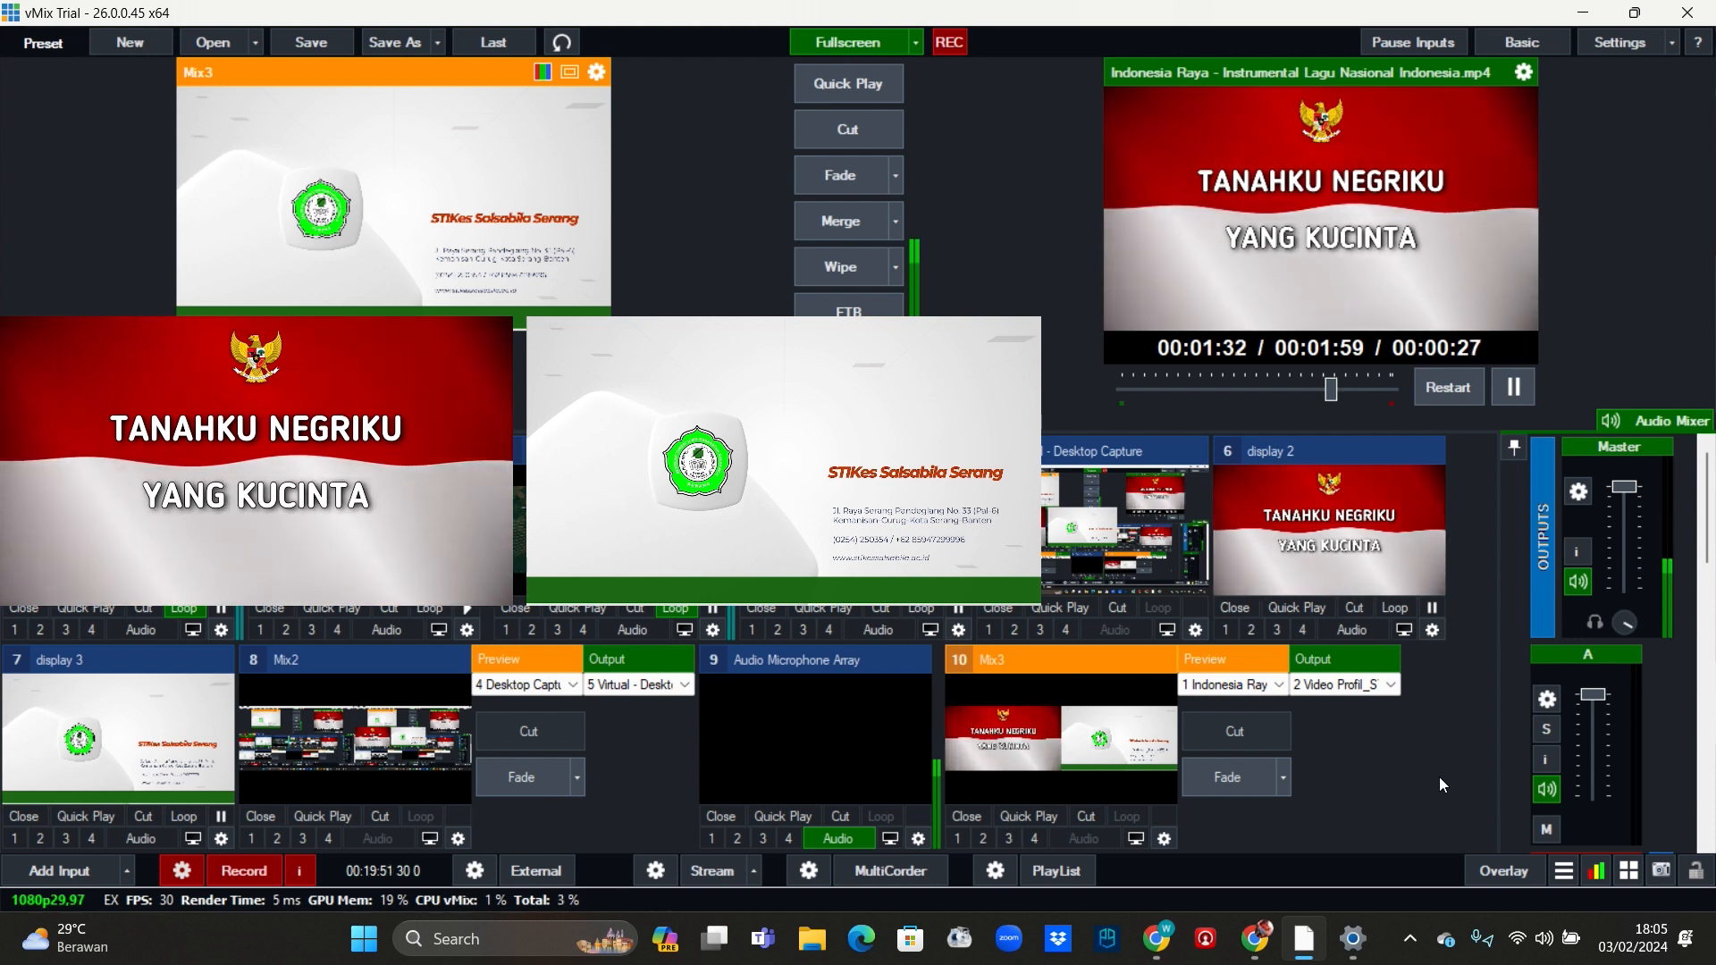